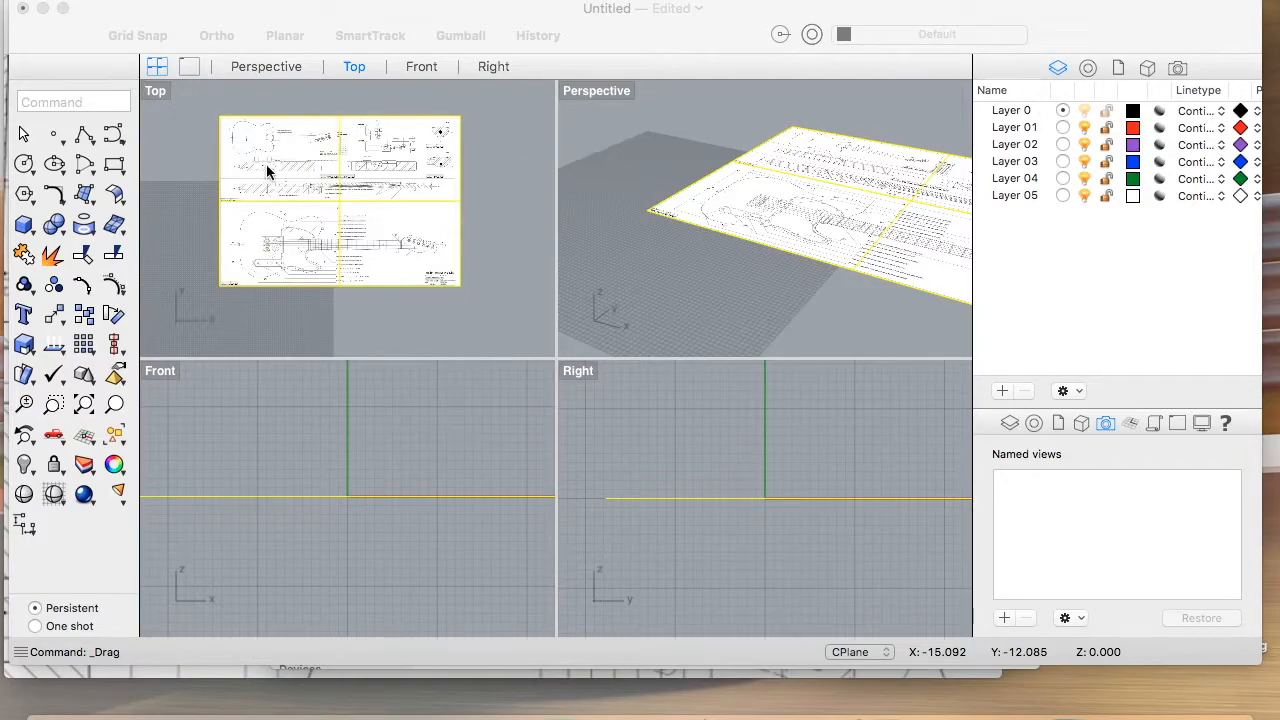
Step: Maximize the Top viewport and frame the guitar body of the front plan view in the blueprint
left_click(156, 96)
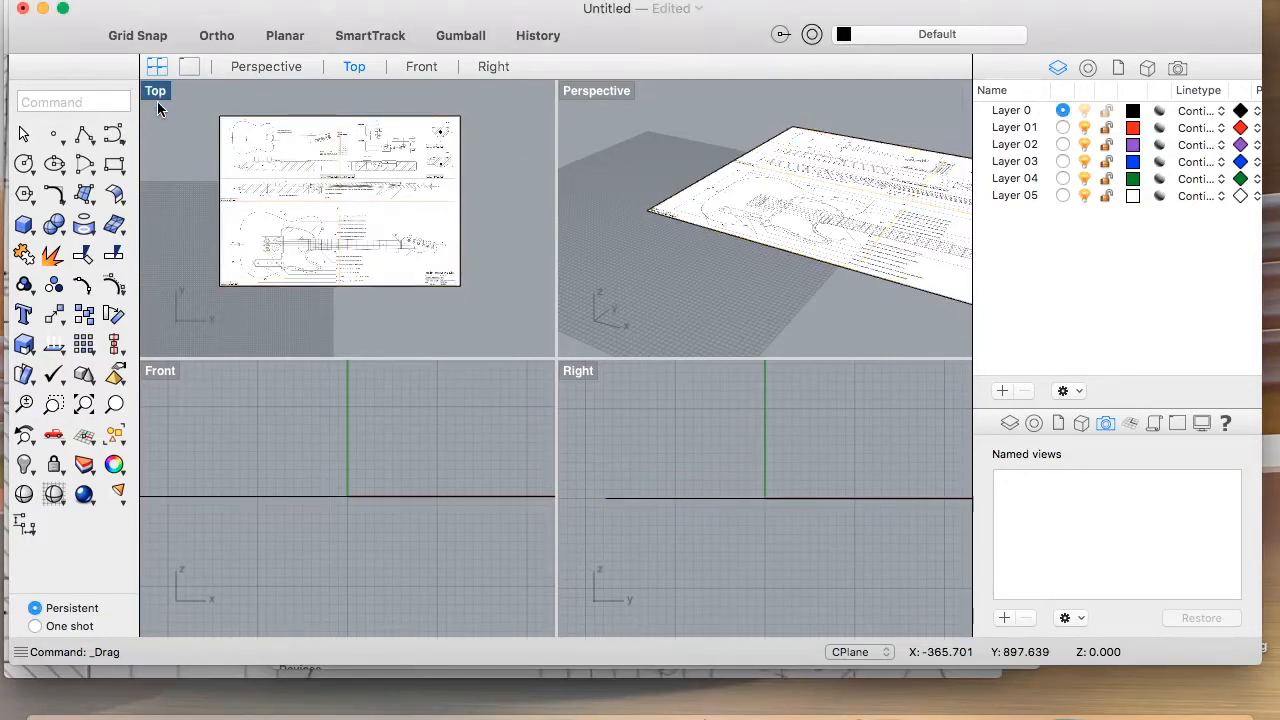
double_click(156, 94)
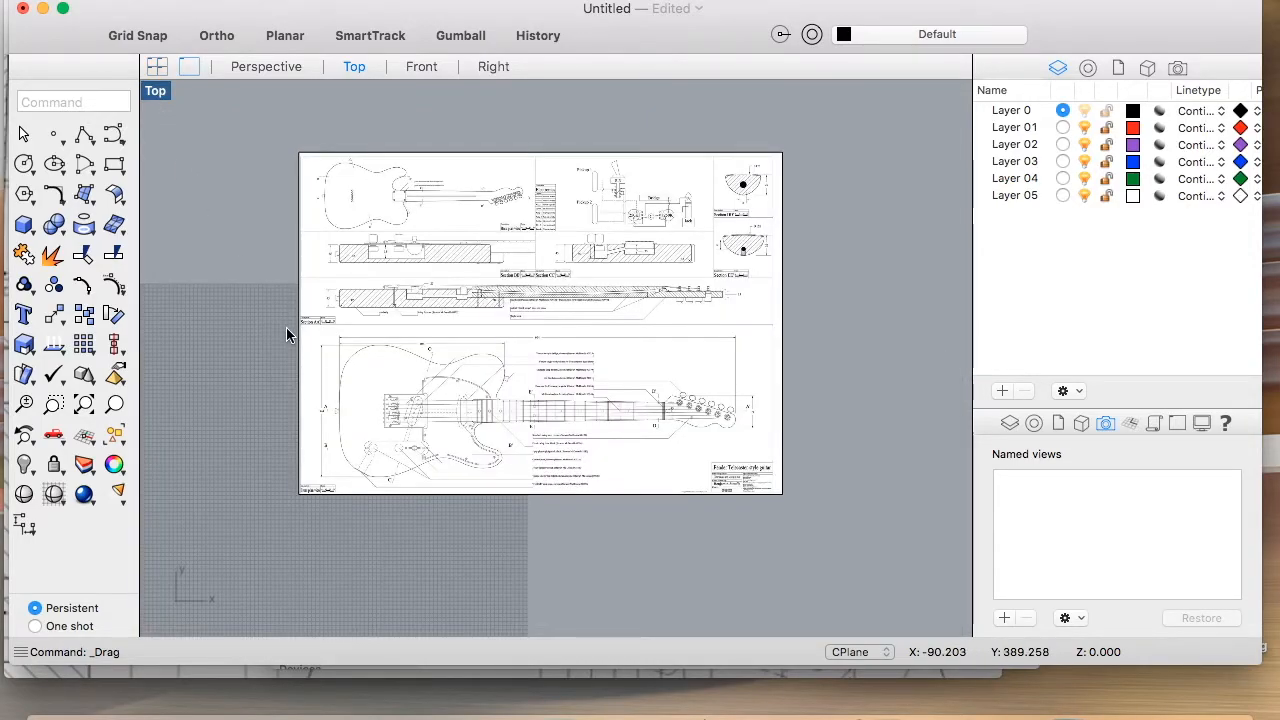
scroll(286, 327, "down", 3)
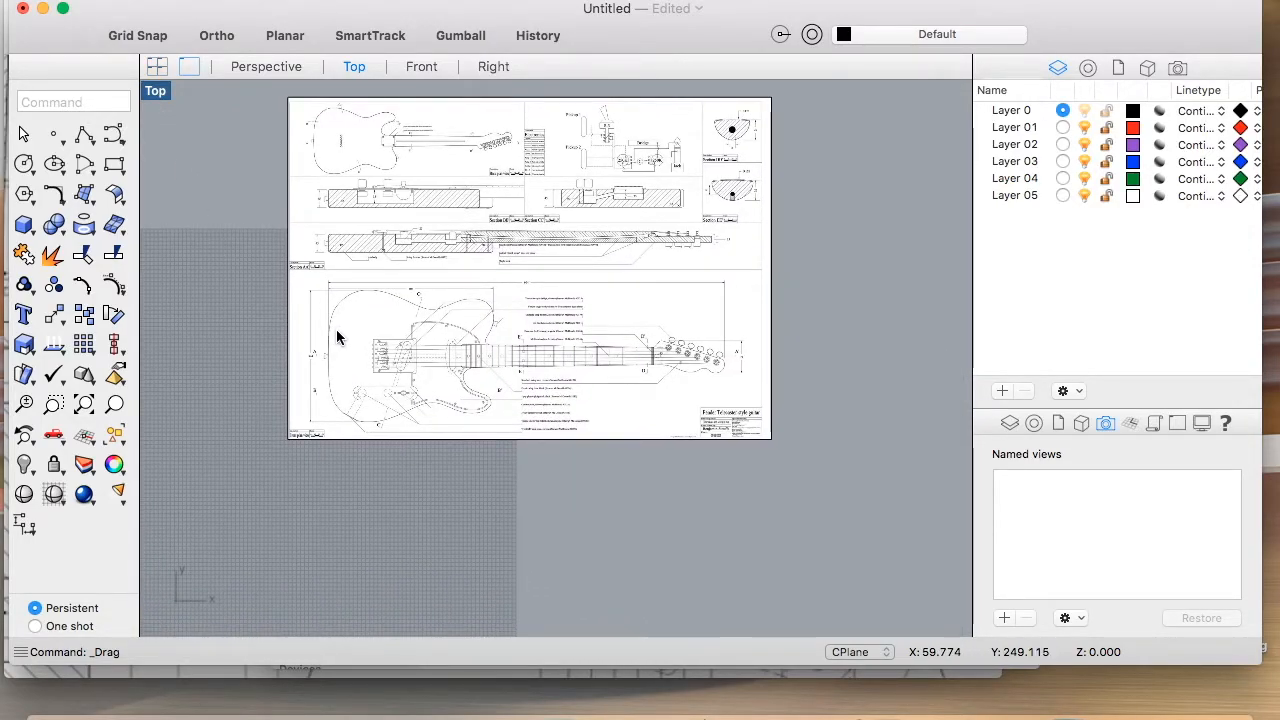
scroll(337, 332, "up", 5)
scroll(336, 331, "right", 3)
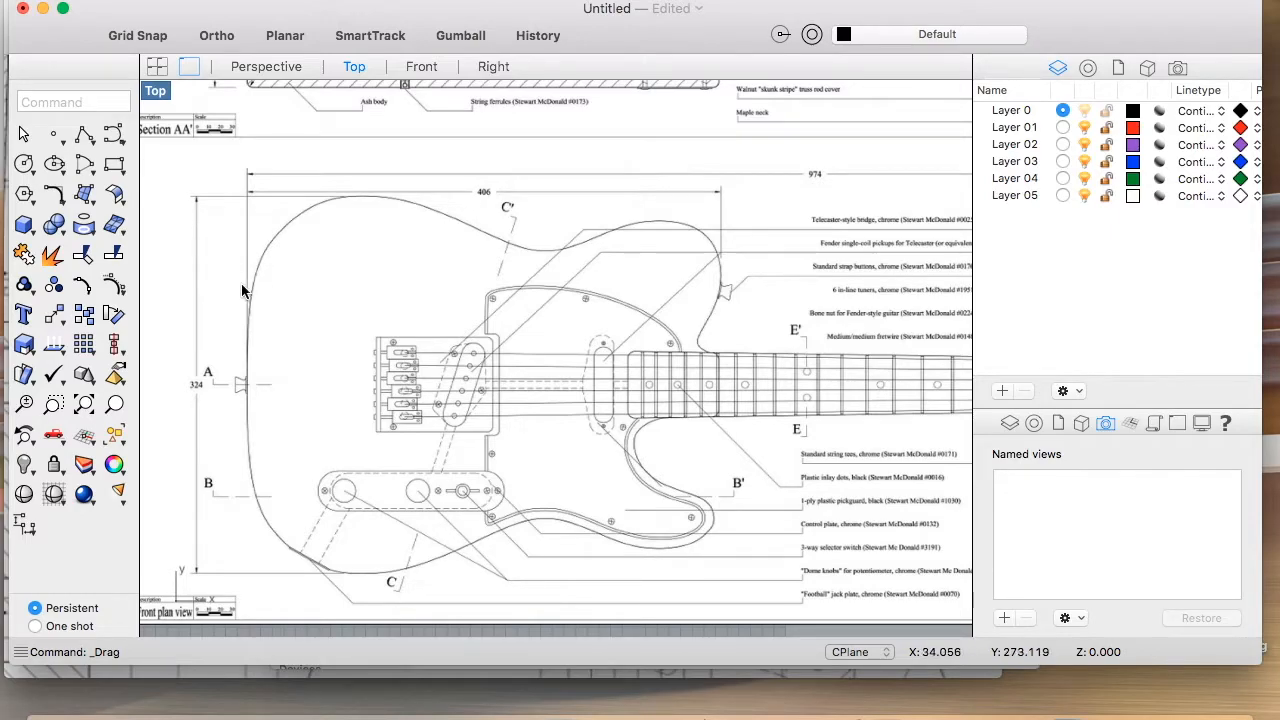
Step: Trace the body outline from above the tail strap button up around the upper bout with a degree 1 control point curve
left_click(112, 138)
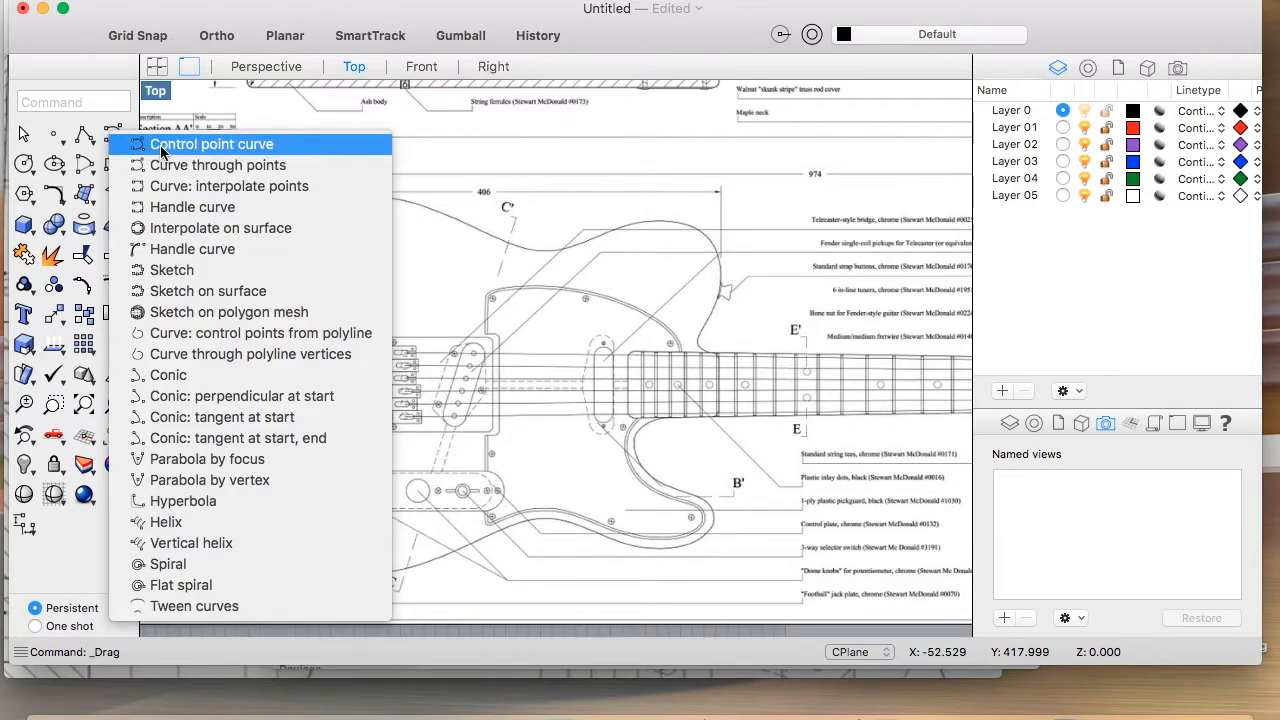
left_click(113, 136)
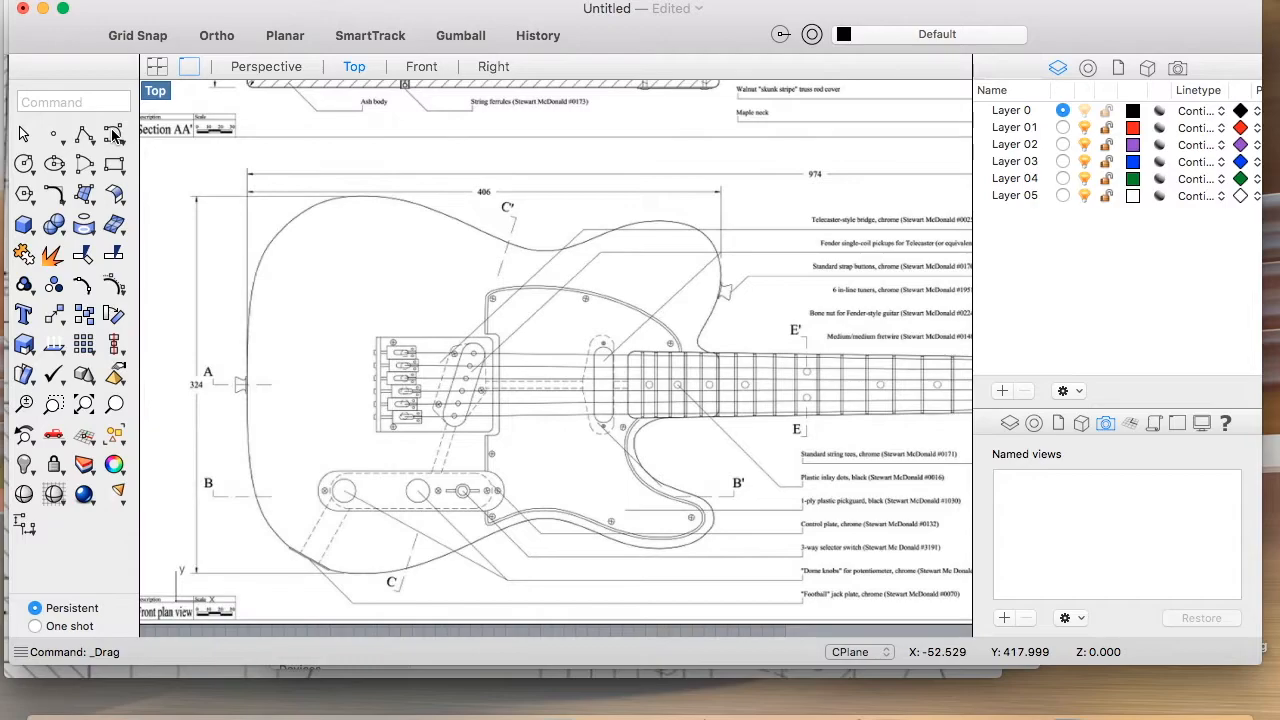
left_click(113, 136)
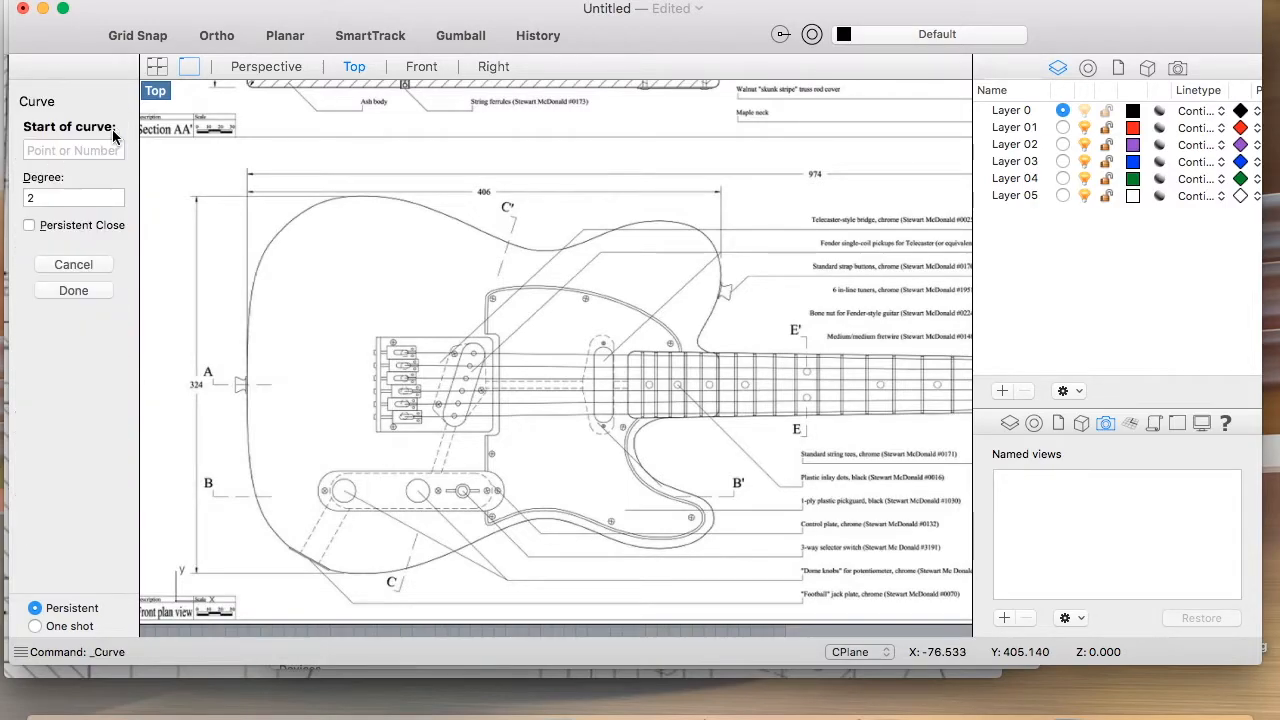
left_click(54, 198)
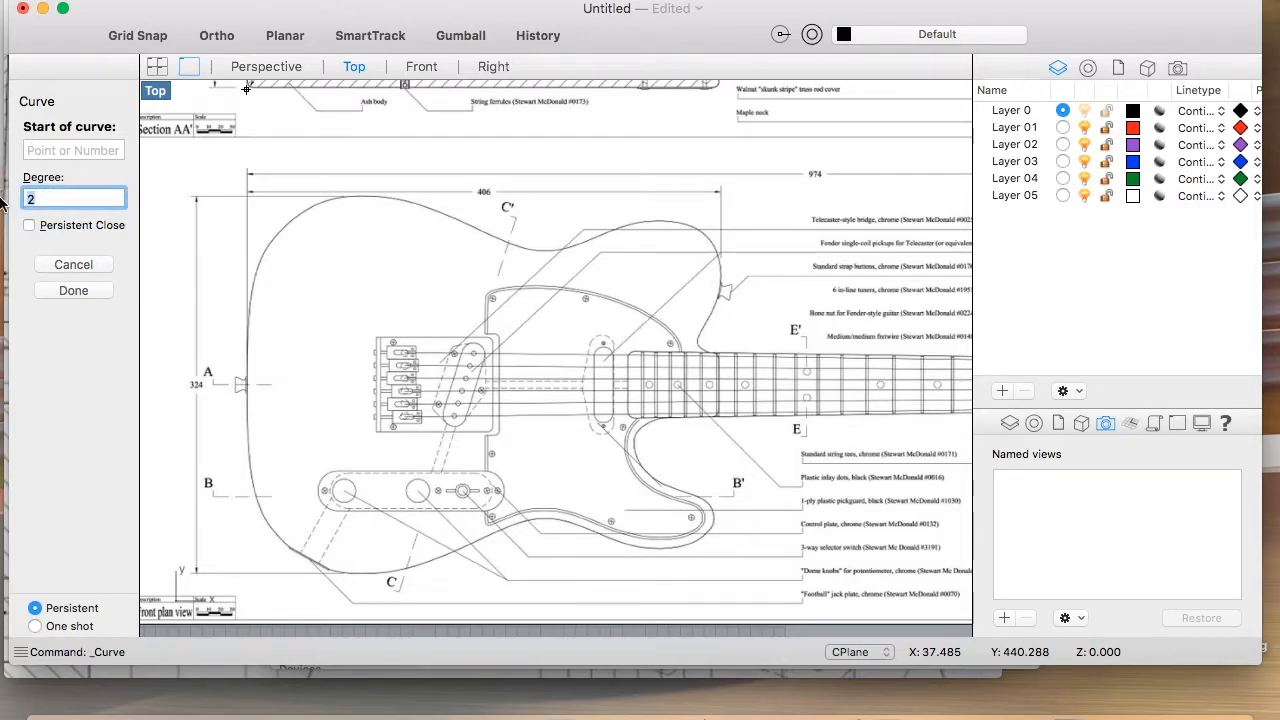
type("1")
key("Return")
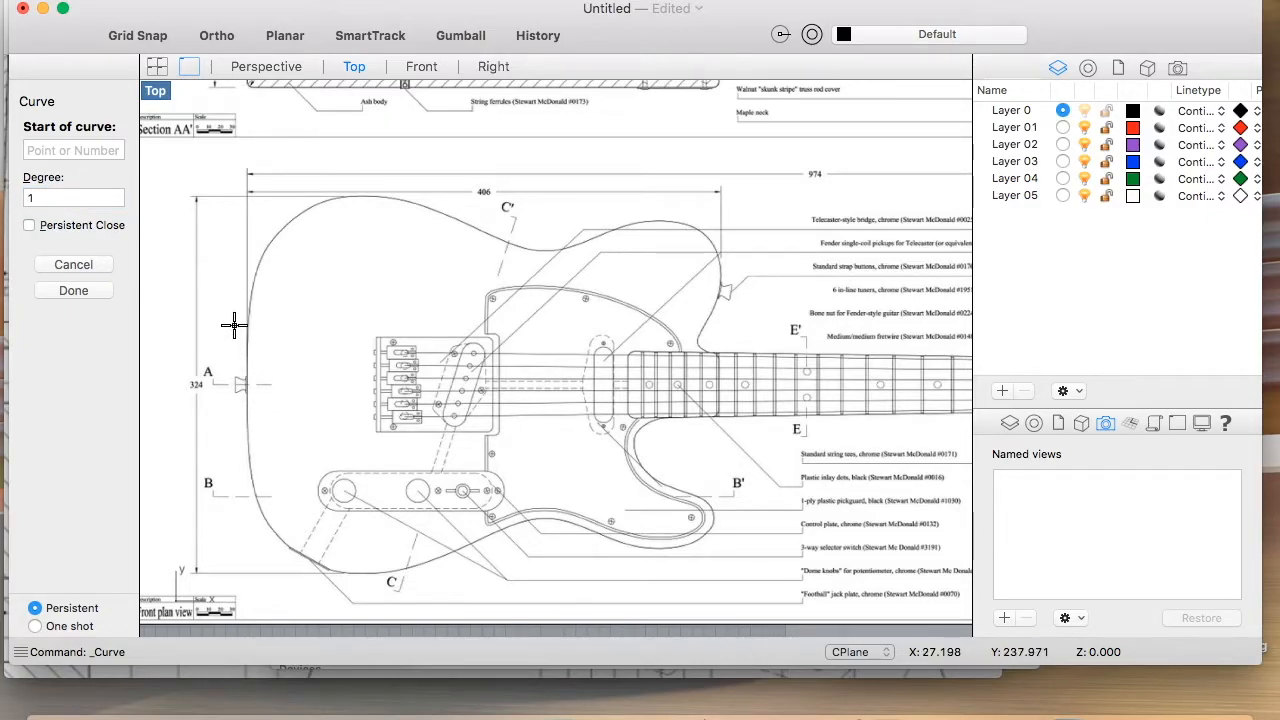
scroll(233, 323, "up", 5)
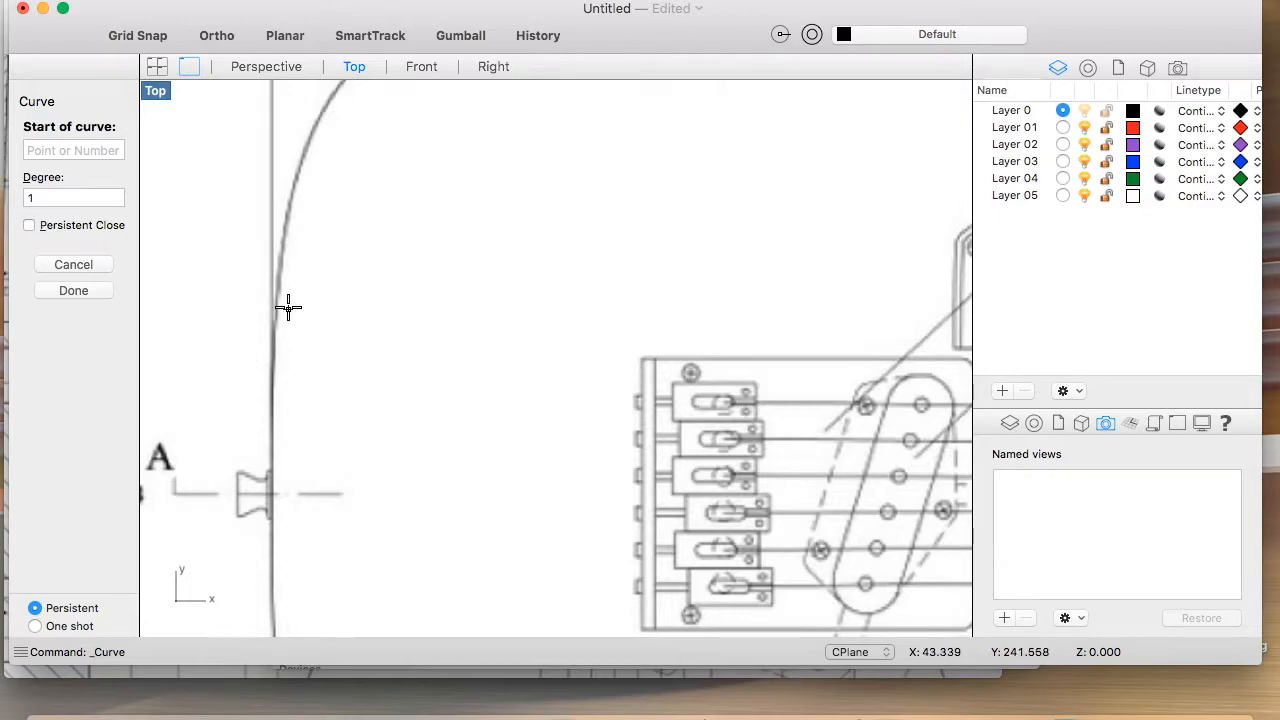
scroll(277, 278, "up", 6)
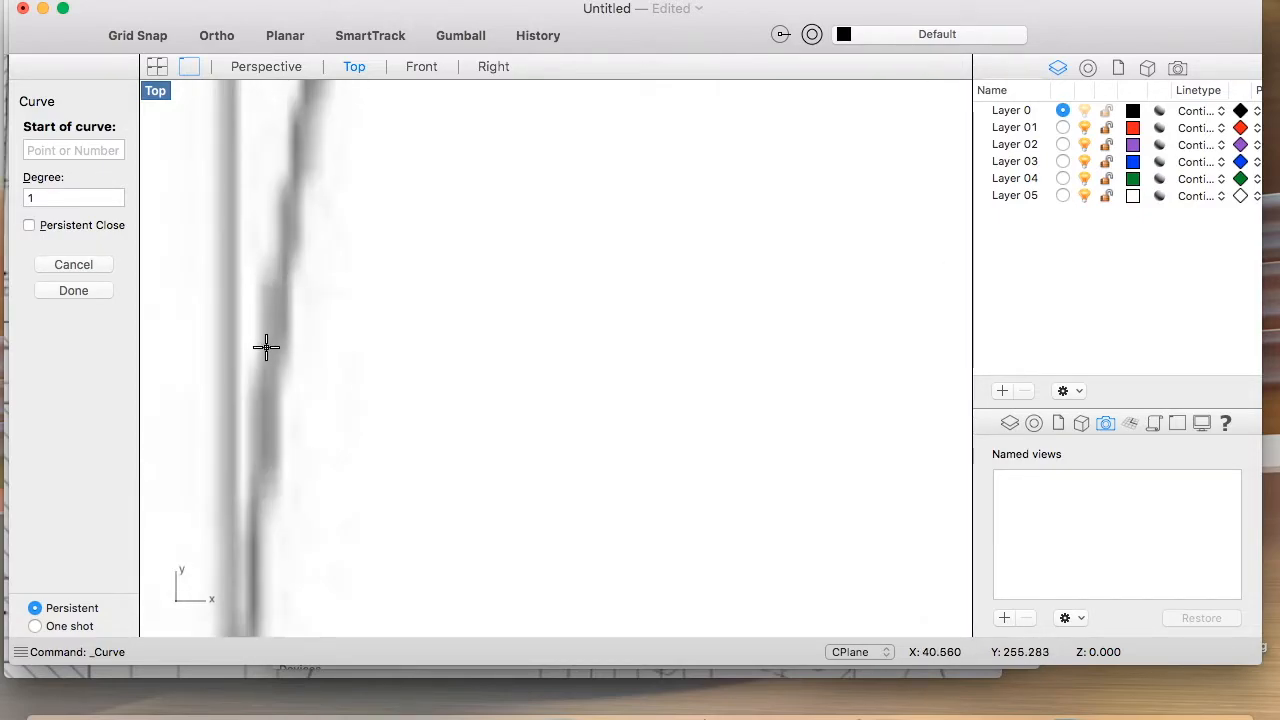
scroll(263, 320, "down", 5)
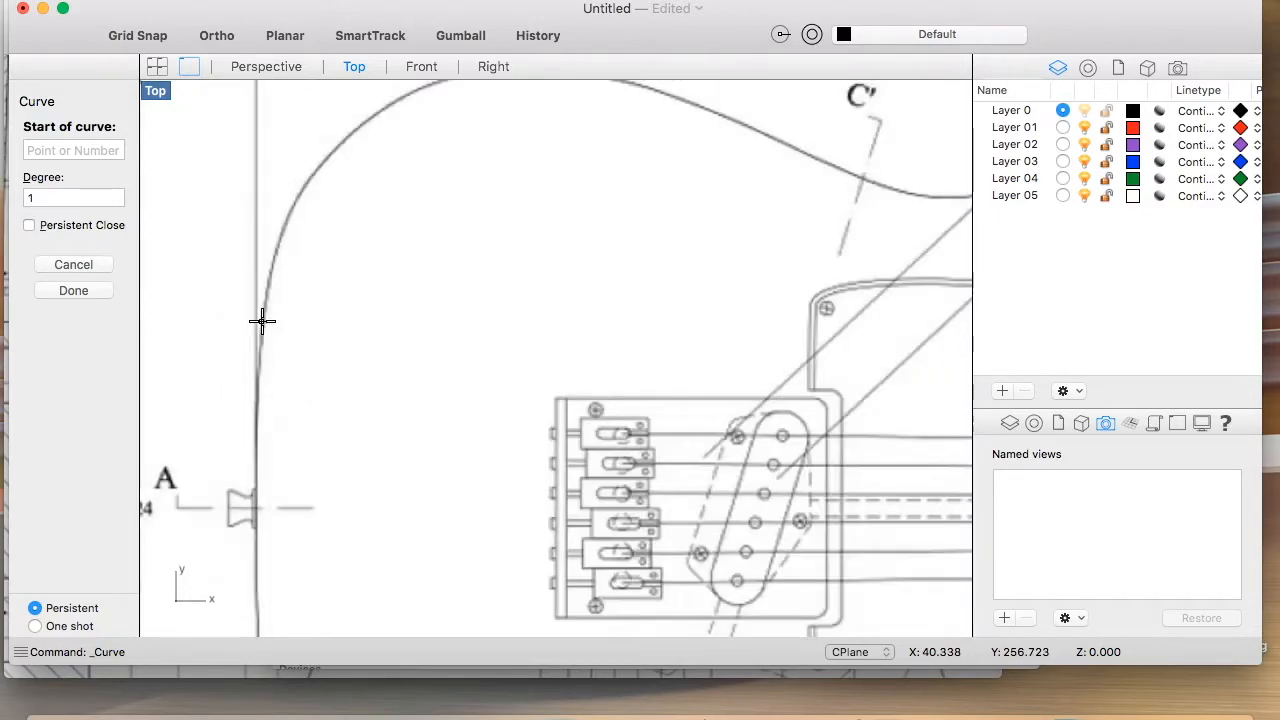
left_click(258, 391)
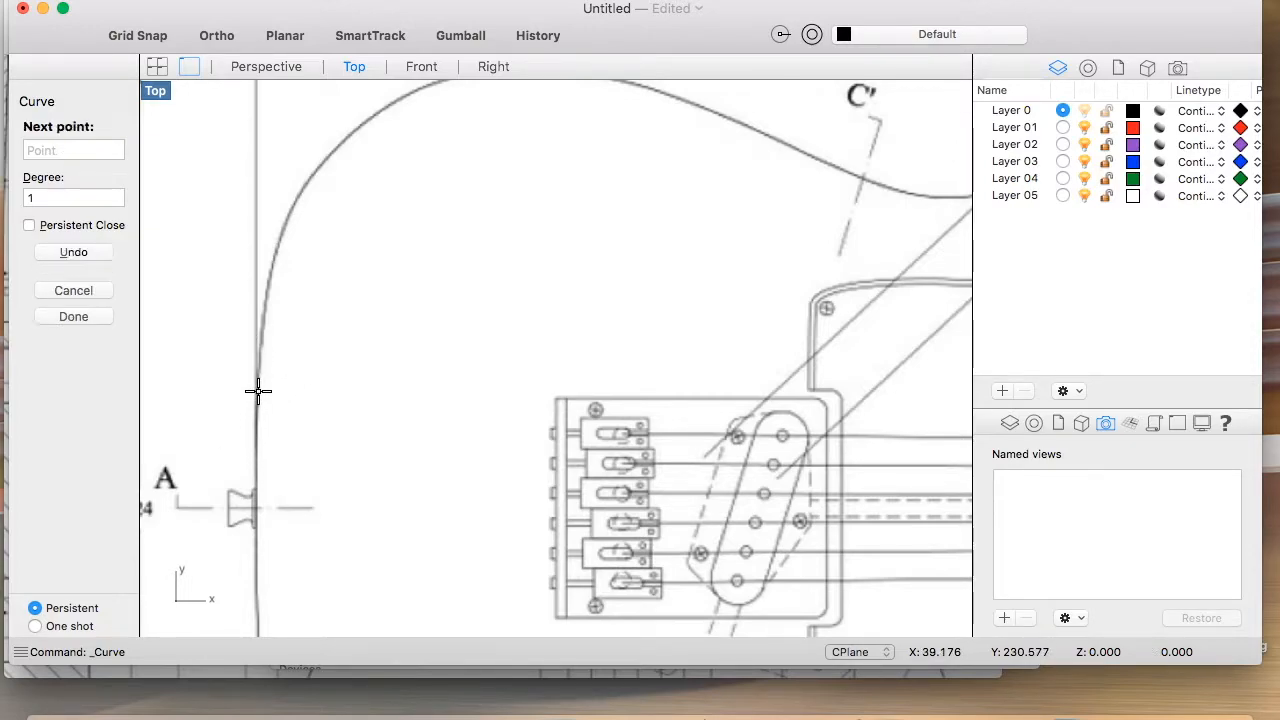
left_click(261, 335)
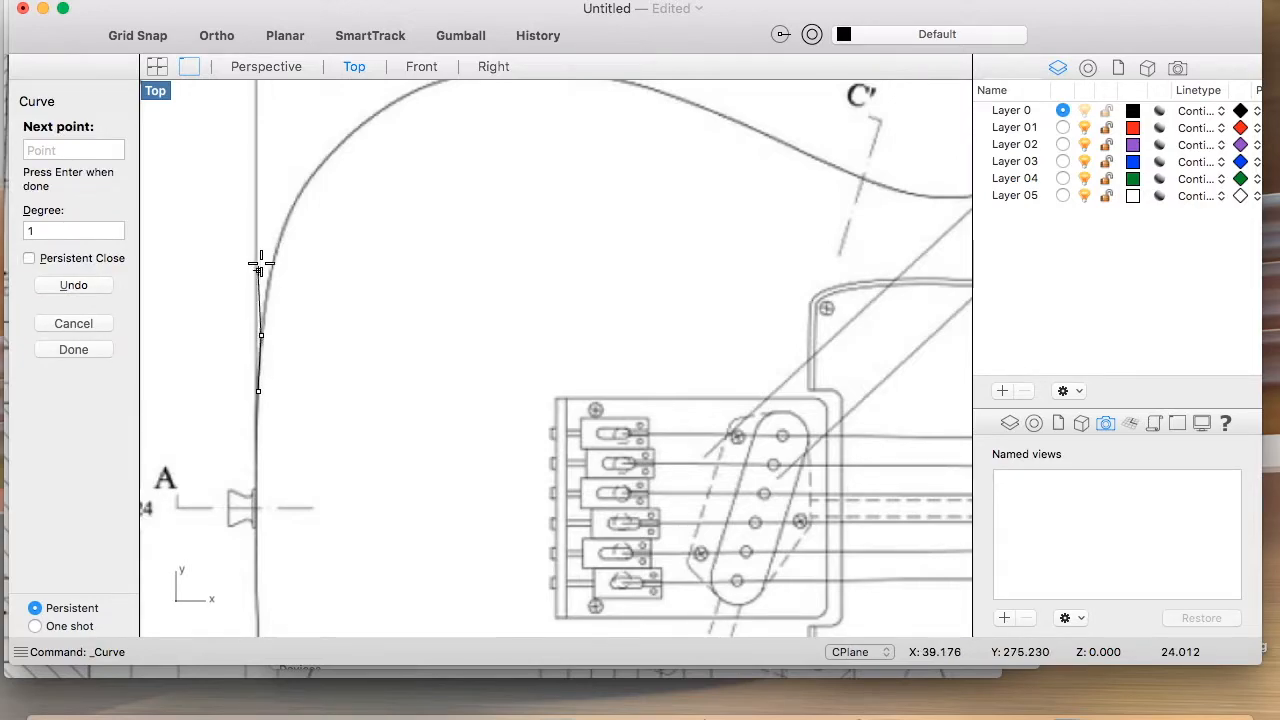
left_click(271, 268)
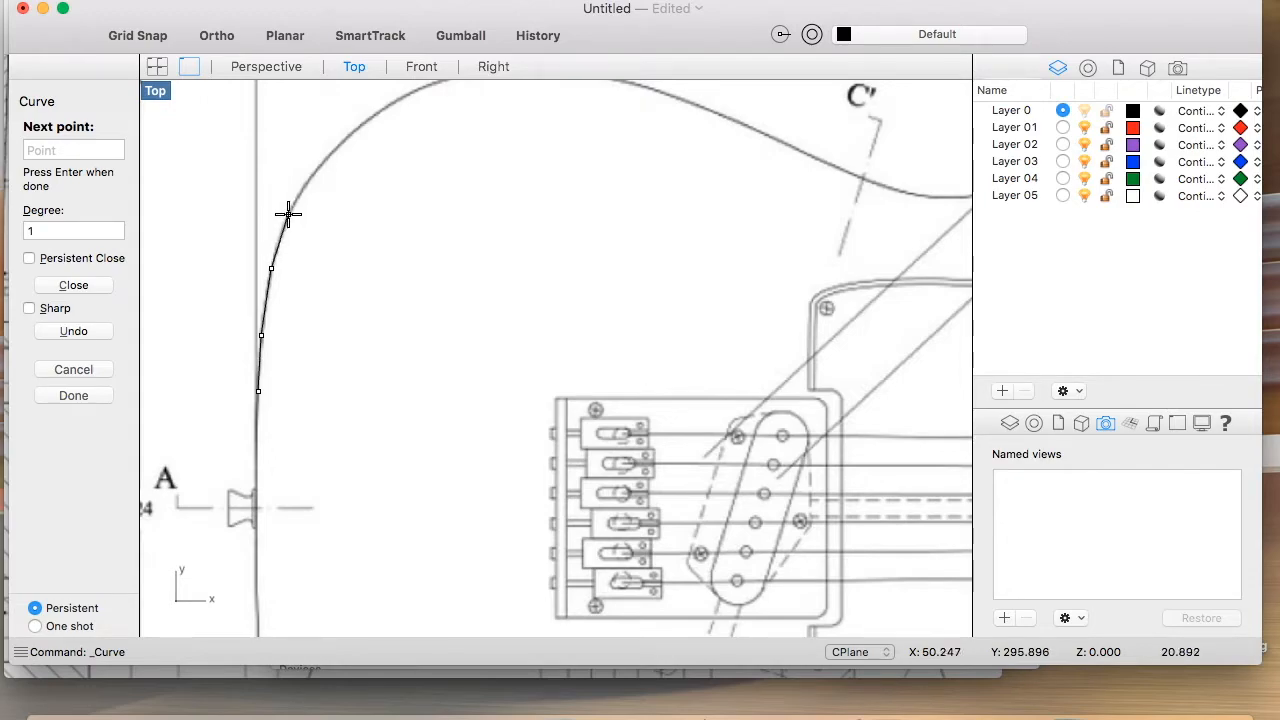
left_click(288, 214)
left_click(317, 165)
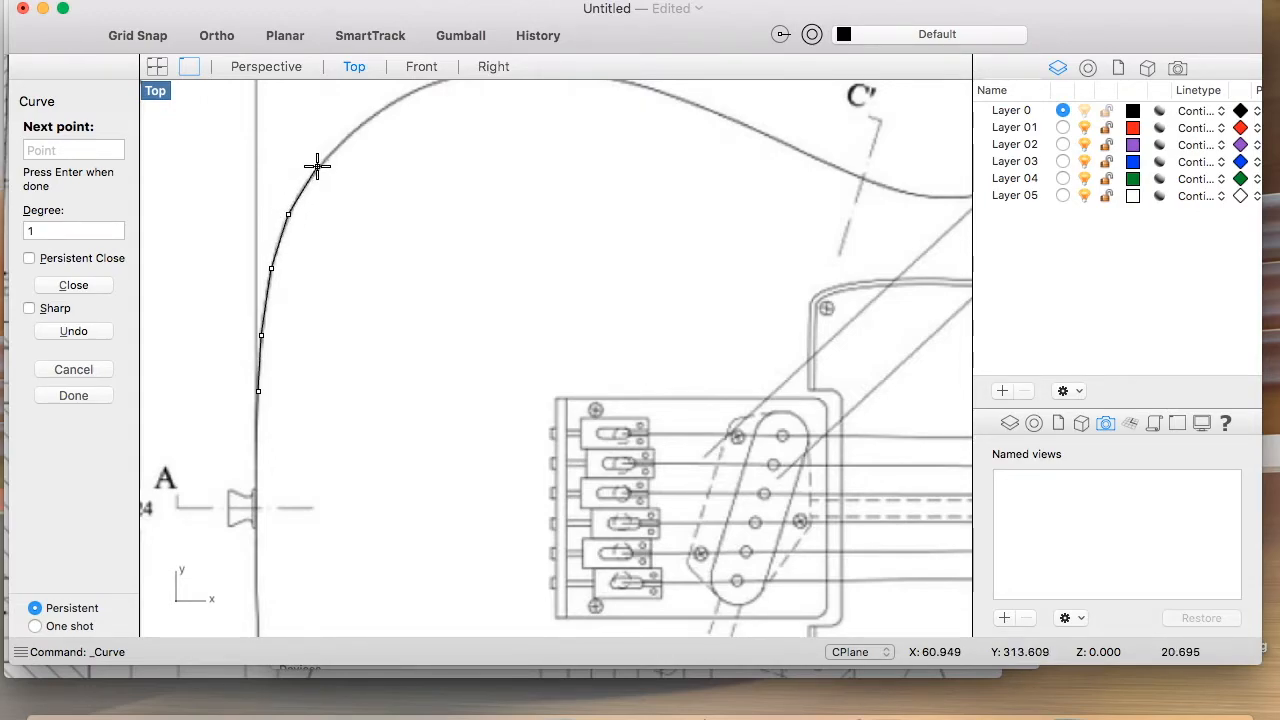
left_click(362, 123)
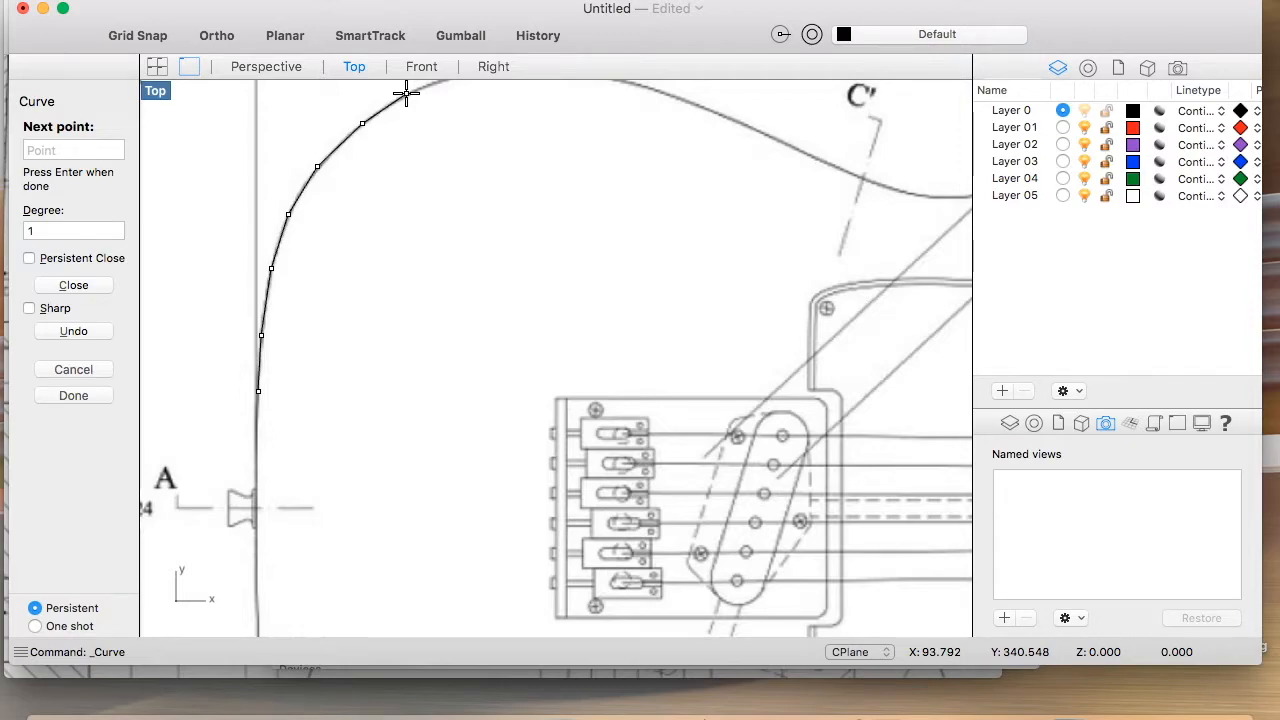
left_click(405, 92)
key("Return")
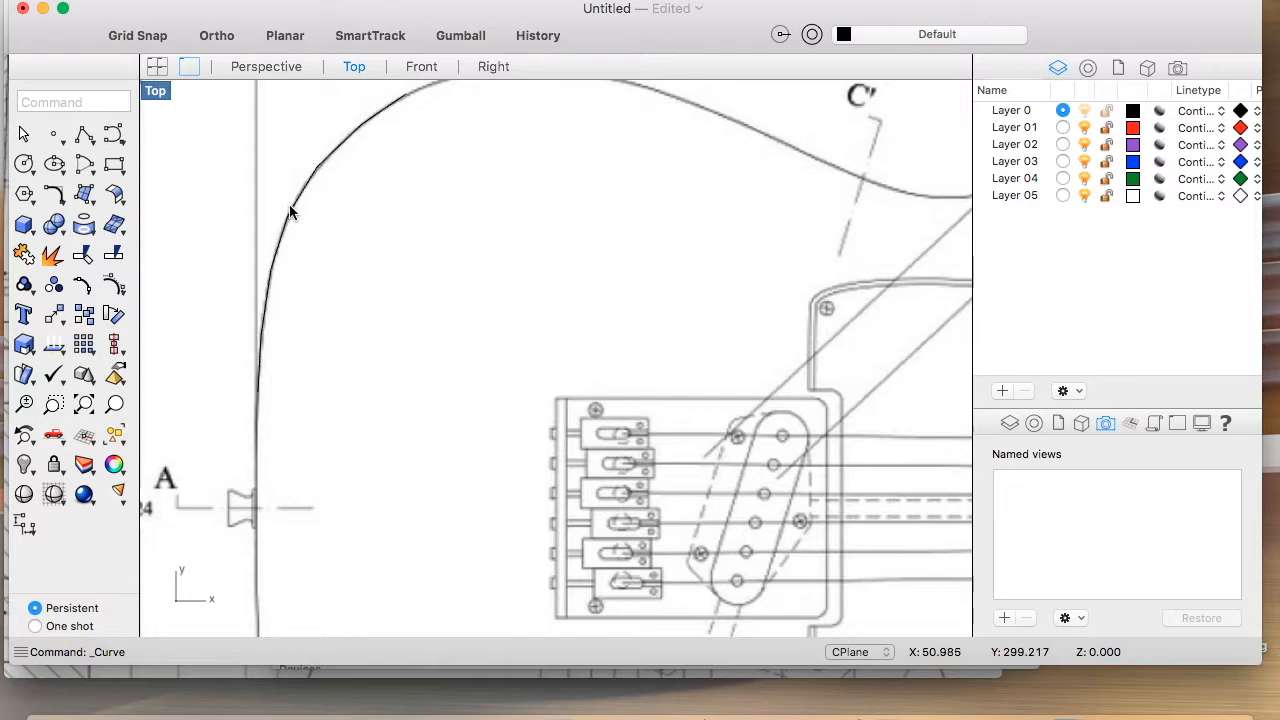
Step: Inspect the straight segments of the traced curve up close, and delete that curve while keeping the blueprint surface
scroll(289, 204, "up", 5)
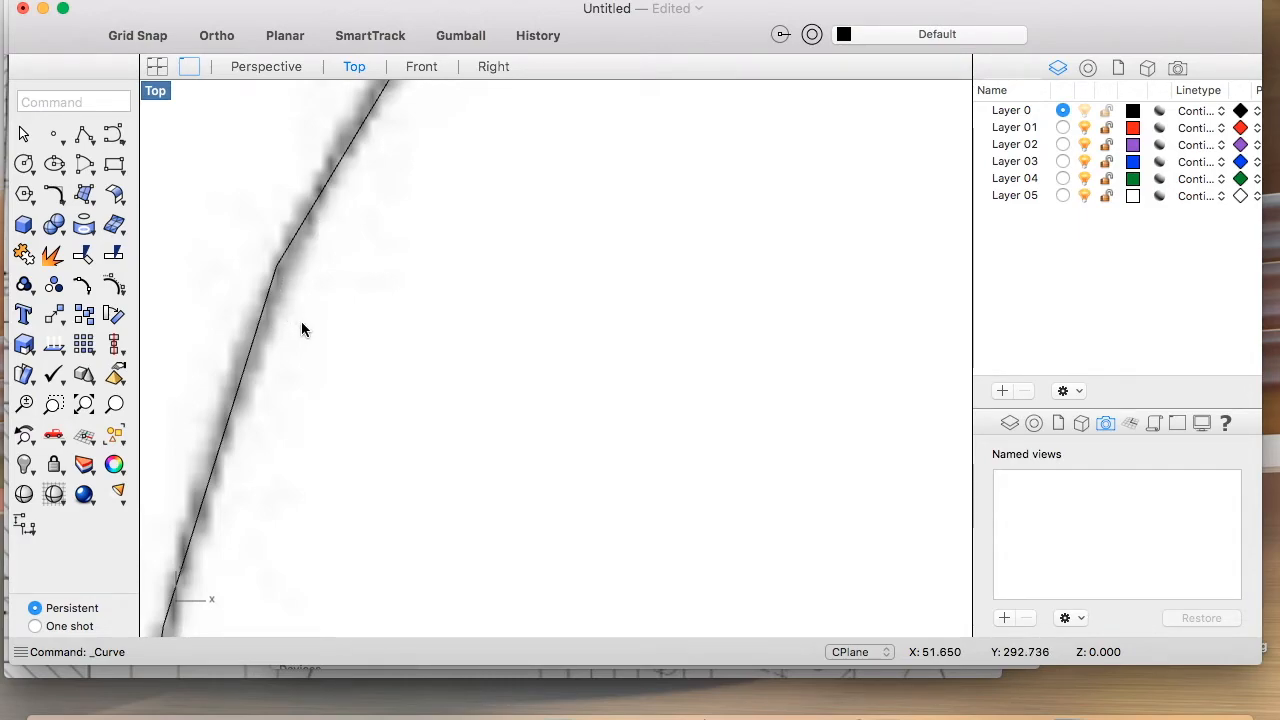
scroll(276, 287, "down", 5)
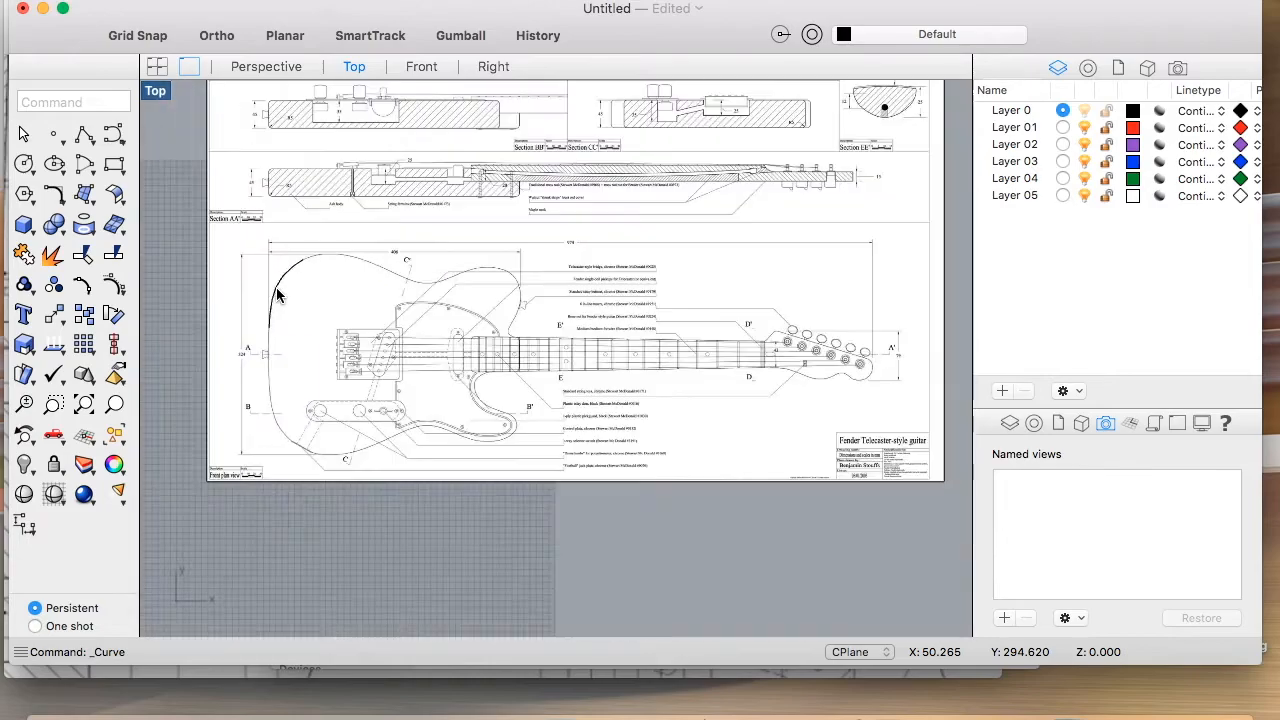
scroll(276, 287, "up", 4)
left_click(268, 316)
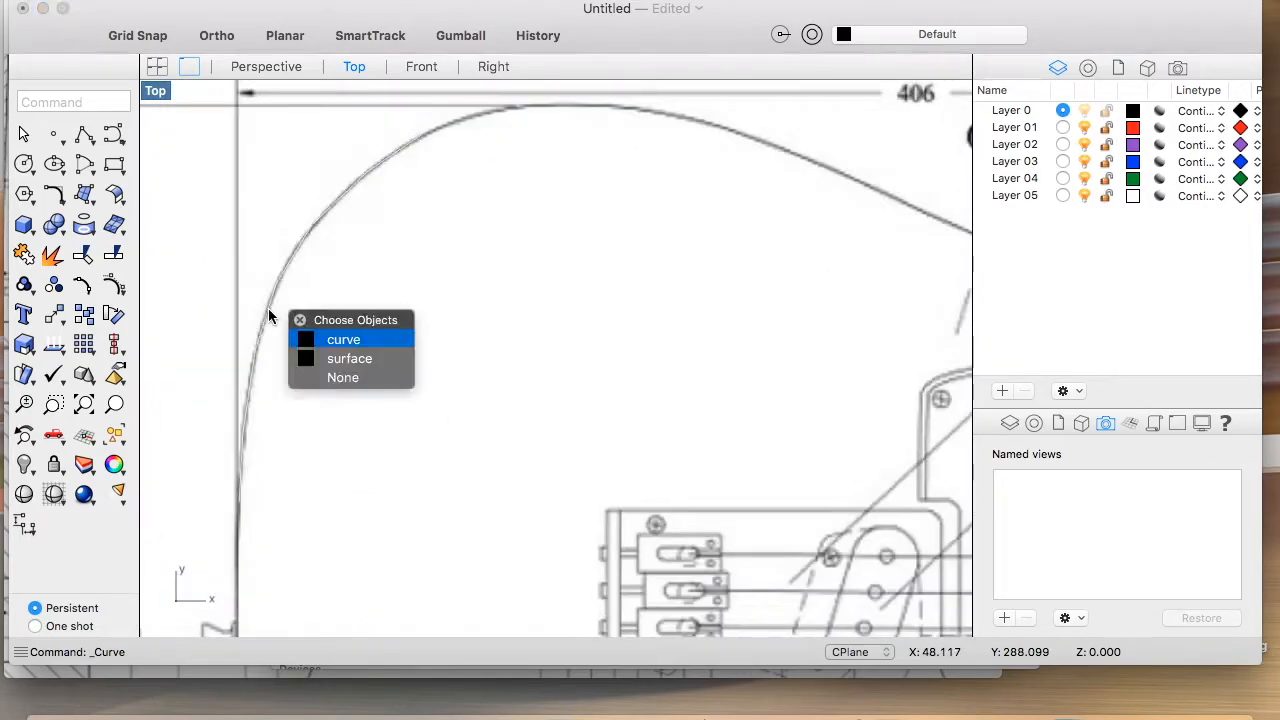
left_click(326, 341)
key("Delete")
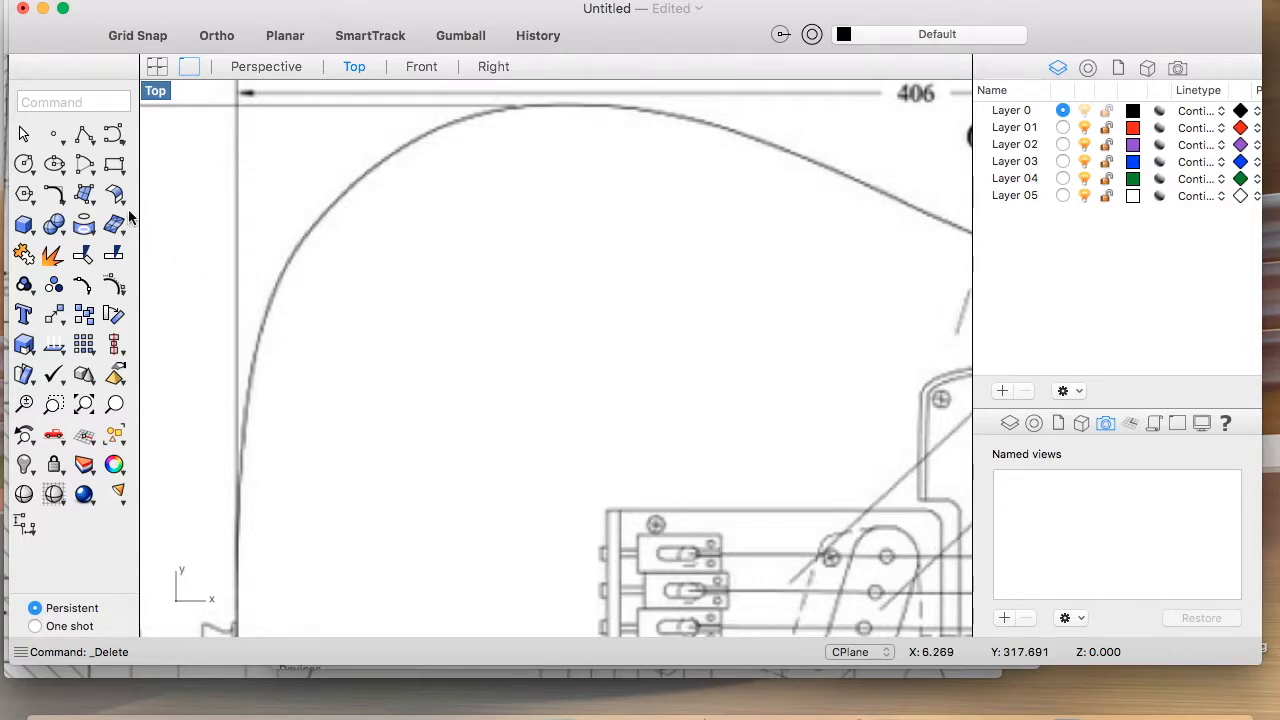
Step: Begin a degree 2 control point curve just above the tail strap button and trace up the body's tail edge
left_click(107, 136)
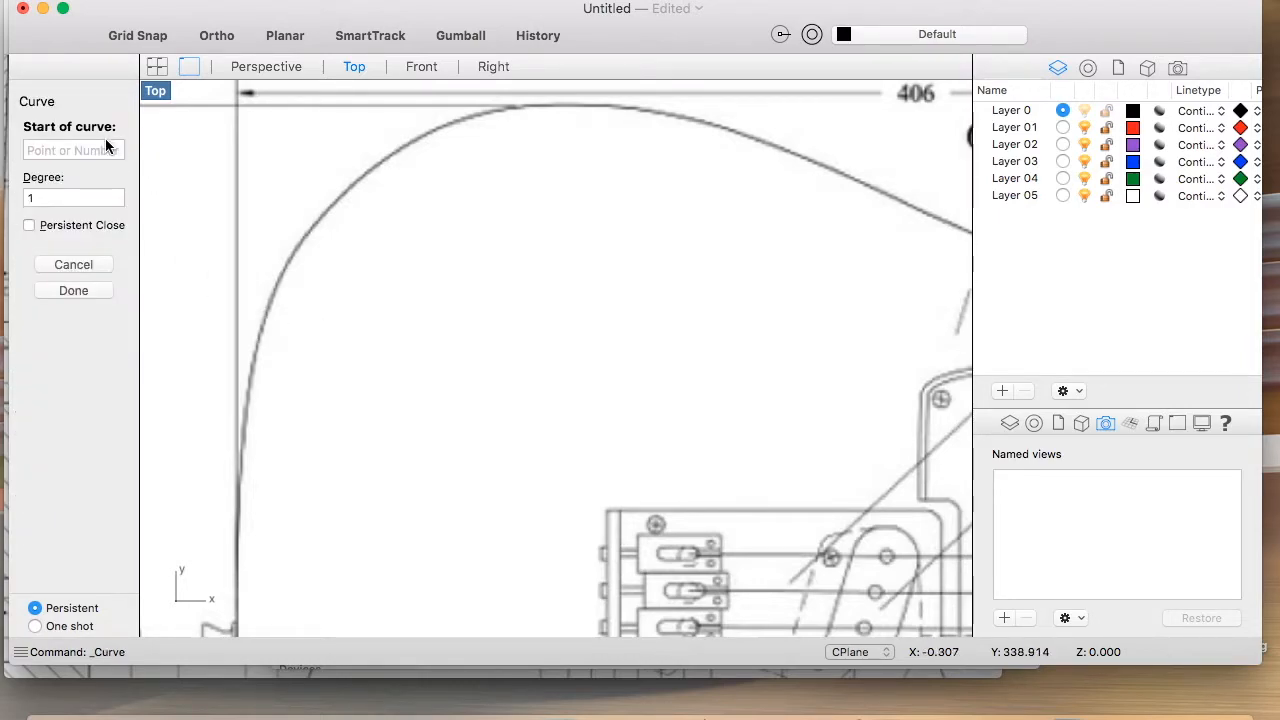
left_click(61, 198)
scroll(242, 353, "down", 2)
scroll(242, 353, "down", 6)
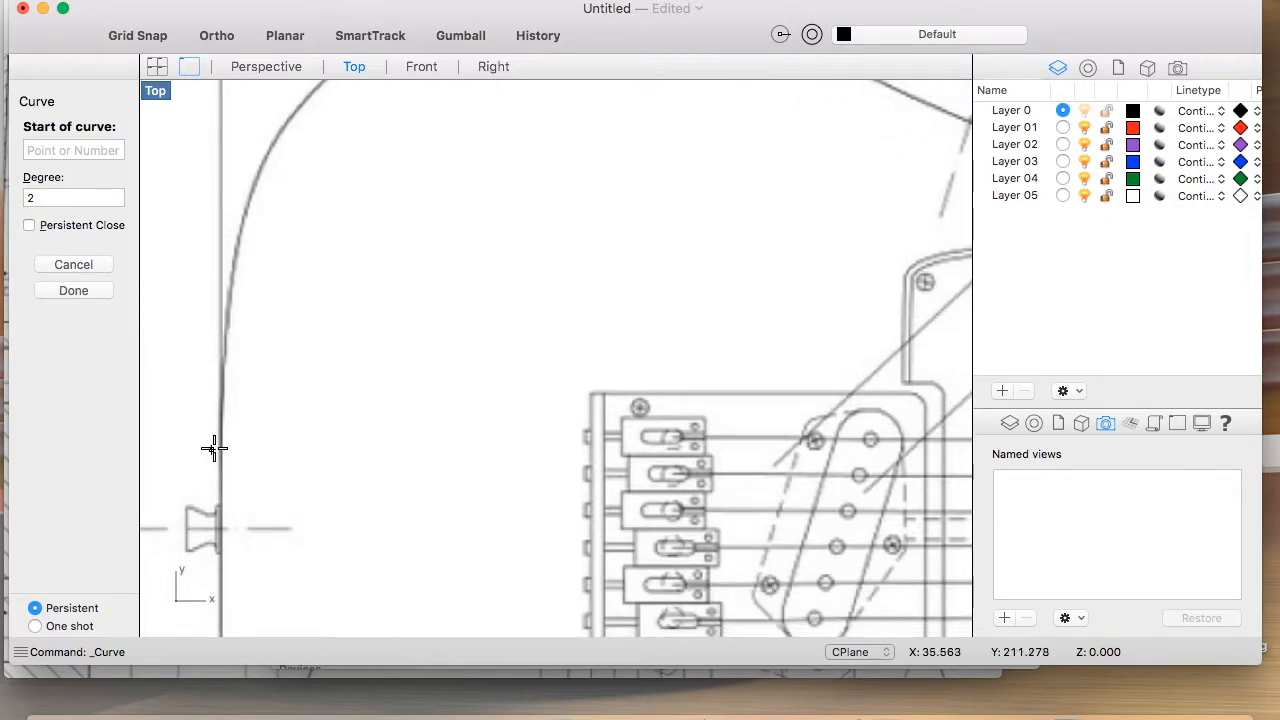
scroll(220, 440, "up", 5)
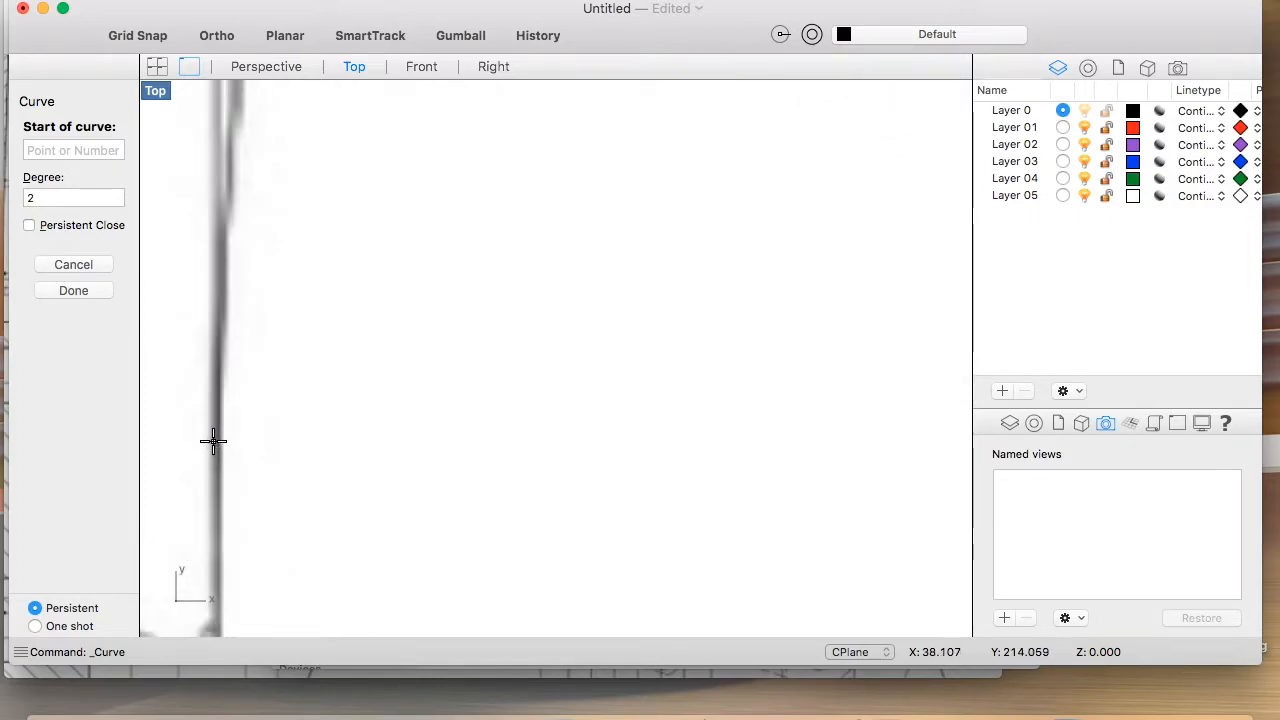
left_click(209, 490)
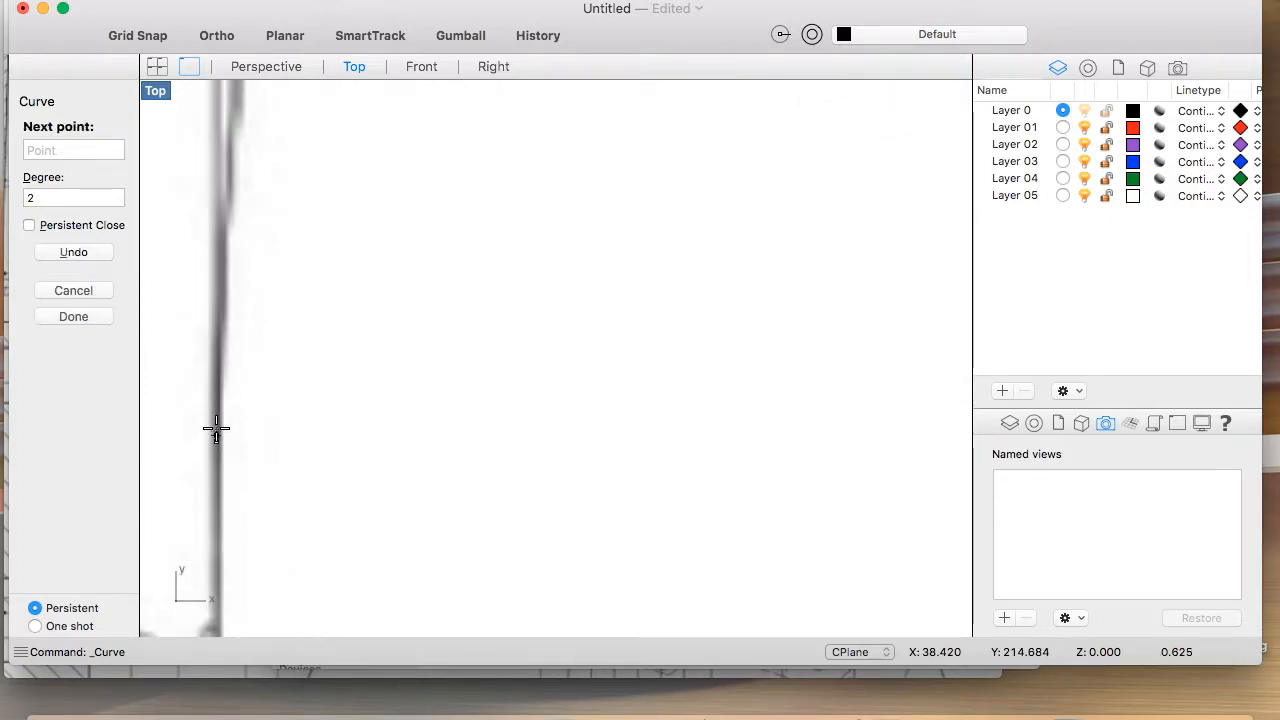
left_click(220, 185)
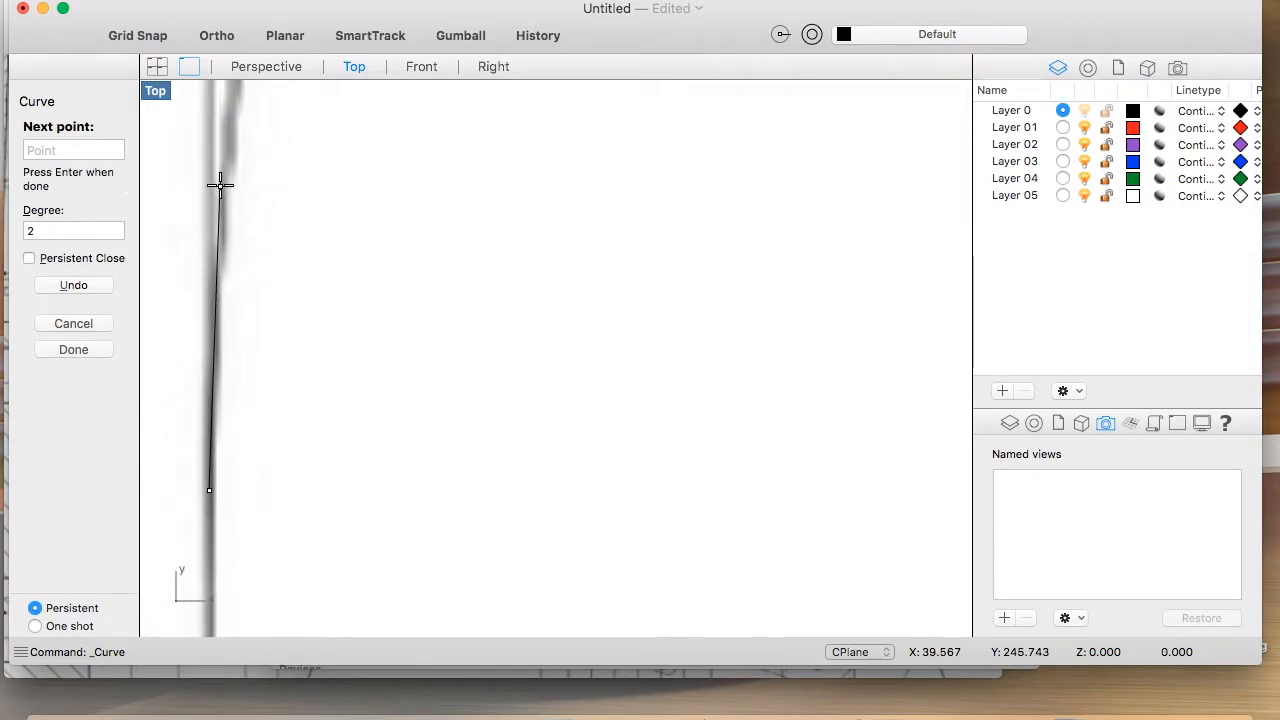
scroll(225, 195, "up", 10)
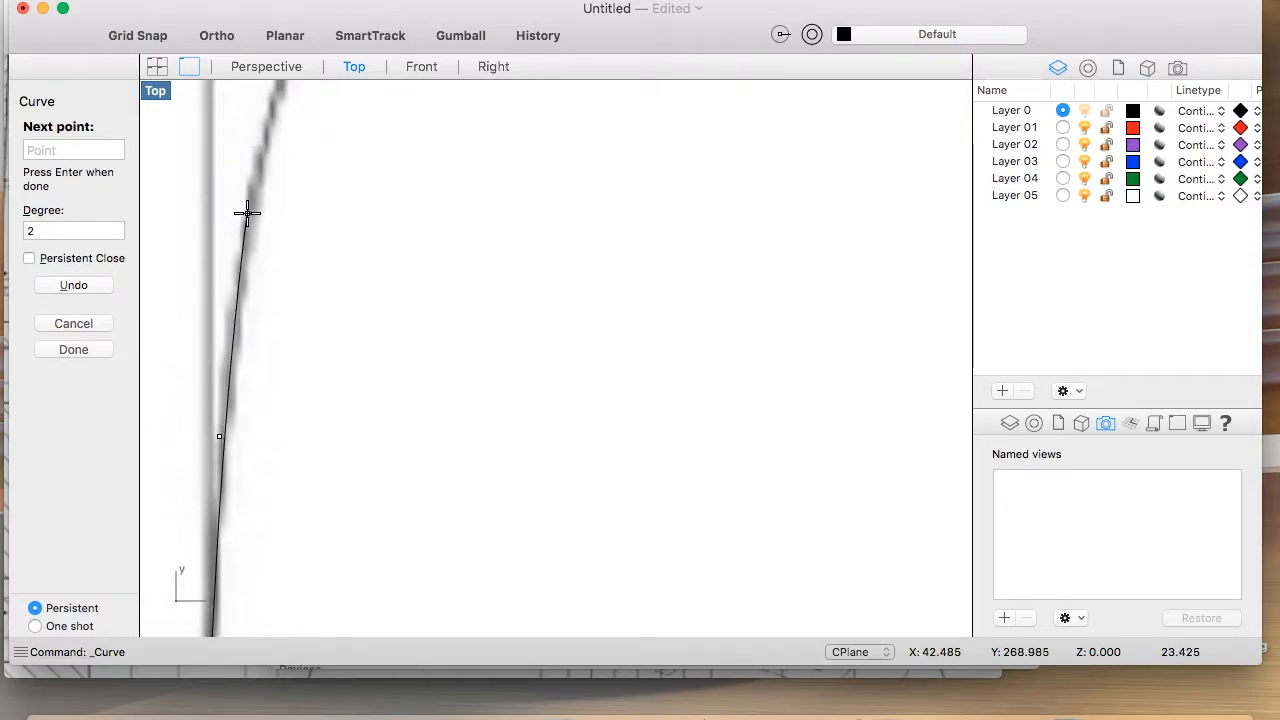
left_click(245, 213)
scroll(257, 188, "up", 5)
left_click(270, 181)
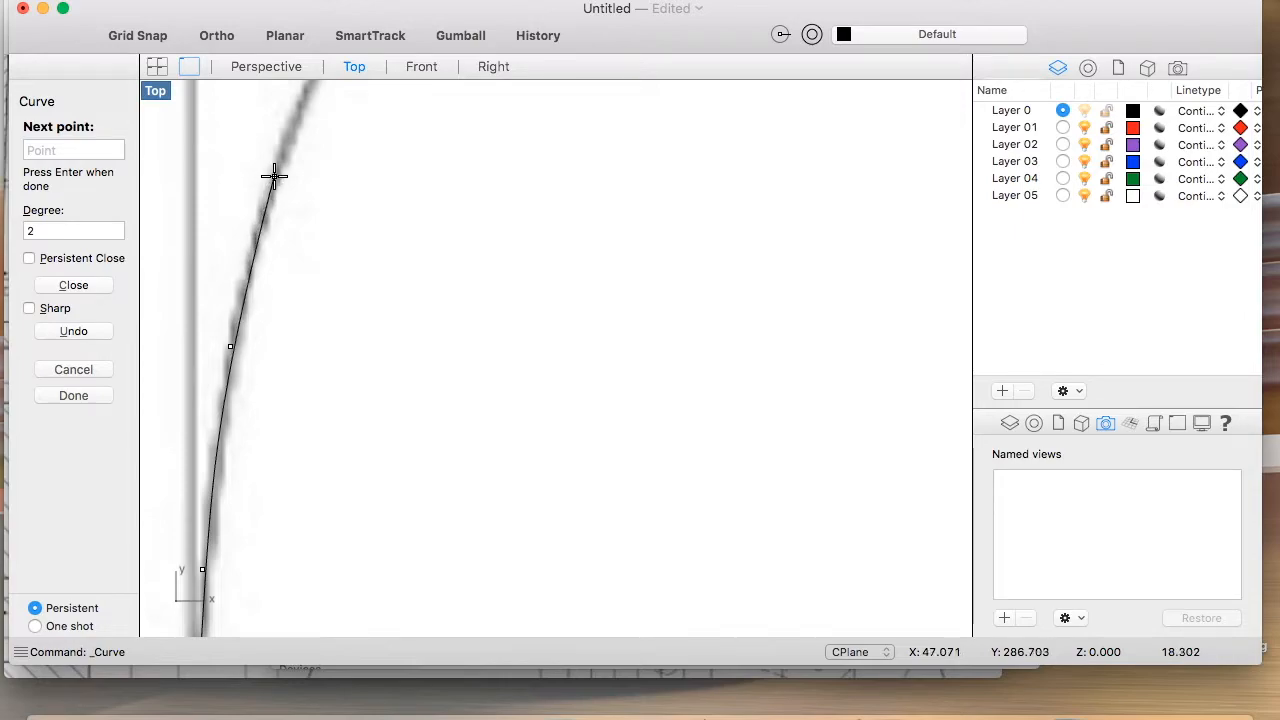
Step: Continue the degree 2 curve with points around the rounded corner of the upper bout, towards its highest edge
scroll(274, 178, "up", 8)
left_click(279, 258)
left_click(363, 135)
scroll(365, 140, "up", 7)
scroll(384, 178, "up", 2)
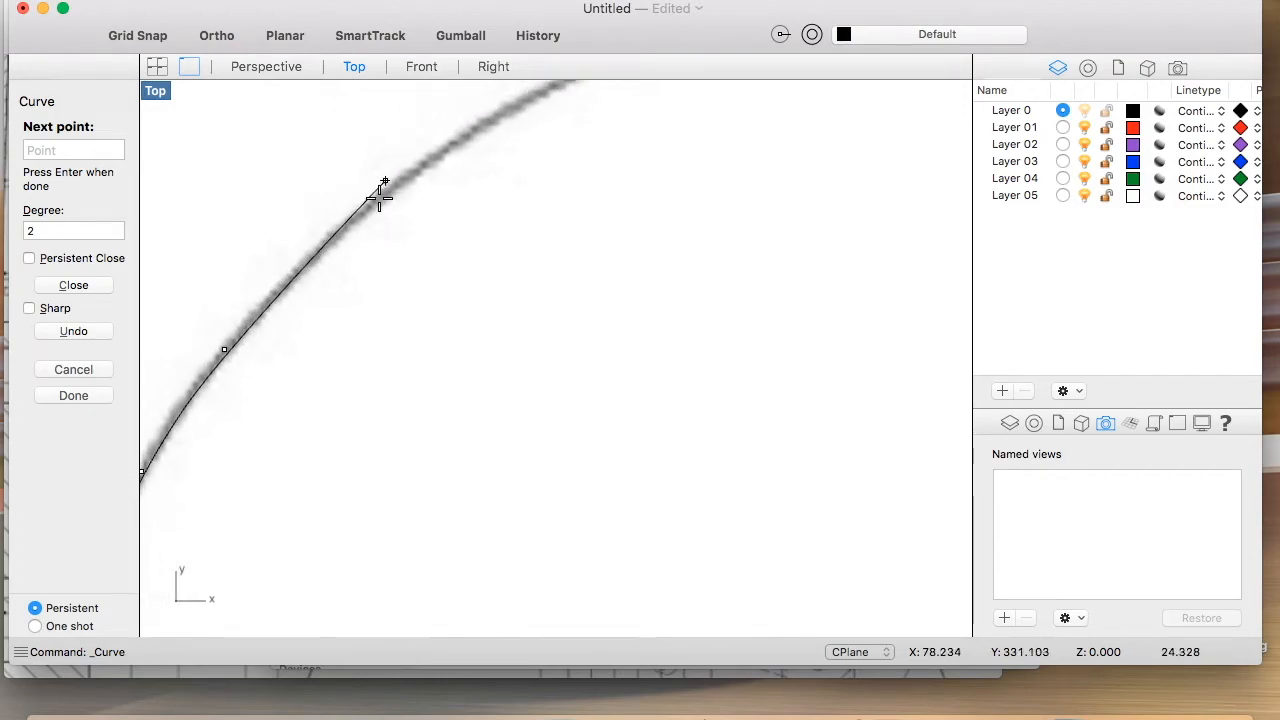
scroll(423, 177, "up", 5)
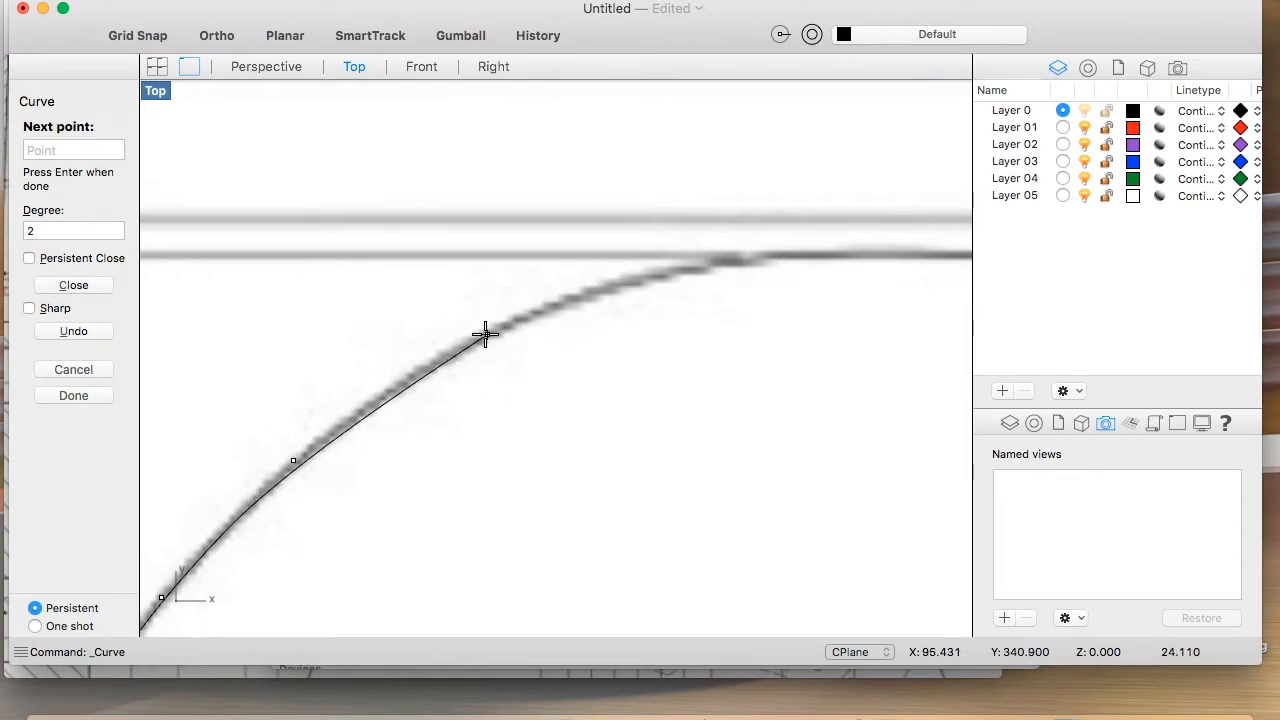
left_click(475, 341)
left_click(669, 270)
scroll(666, 270, "right", 5)
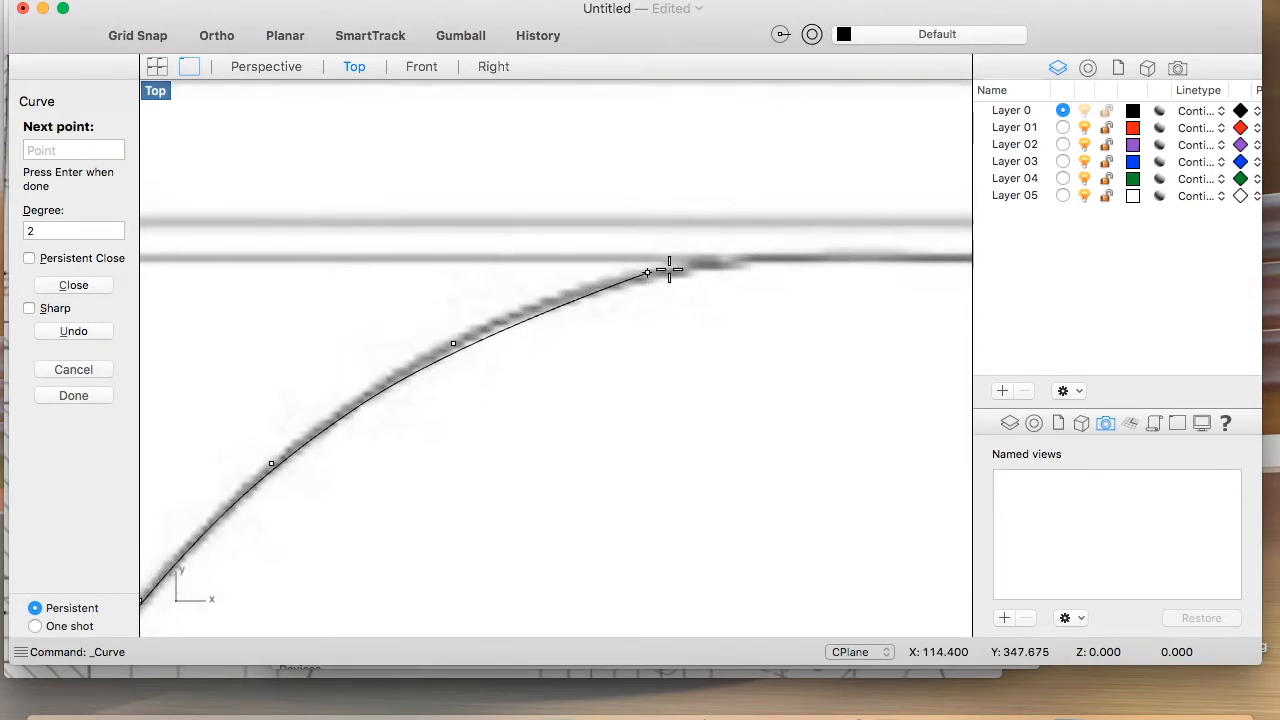
Step: Continue the degree 2 curve over the highest edge of the upper bout and onto its descending slope
left_click(657, 259)
scroll(690, 272, "right", 10)
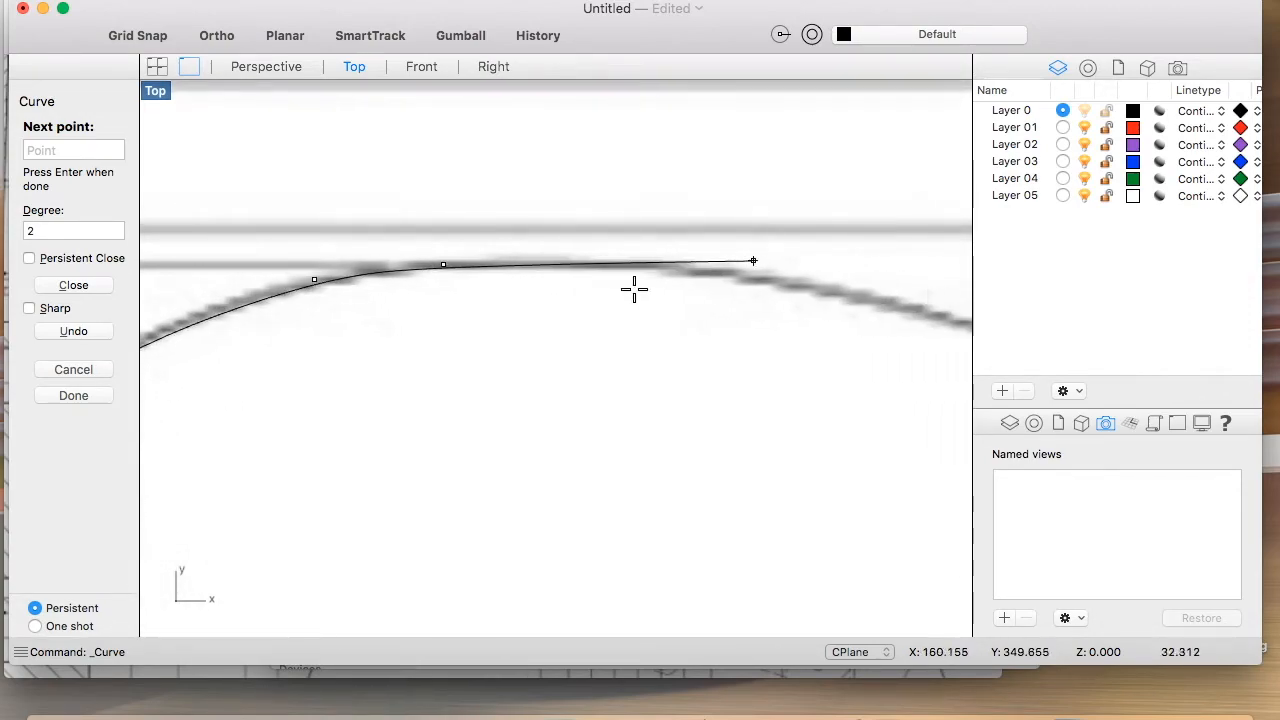
left_click(568, 266)
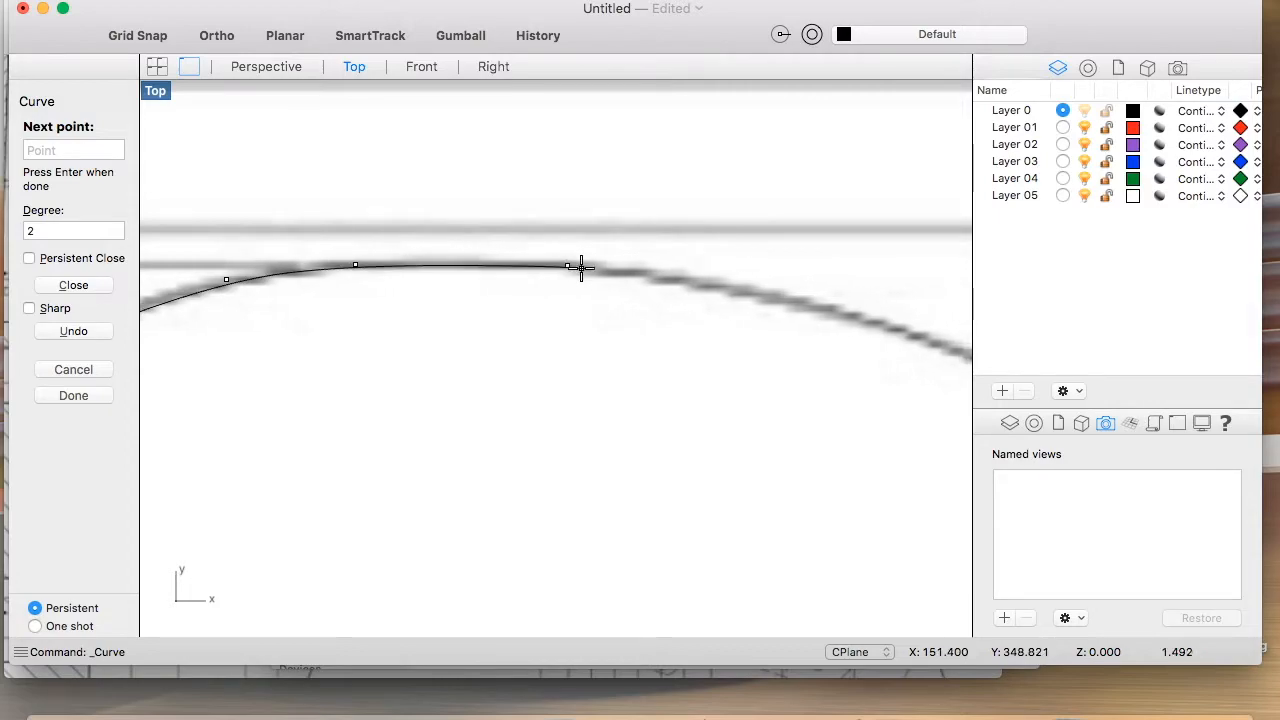
left_click(729, 288)
scroll(800, 306, "right", 7)
scroll(760, 243, "right", 8)
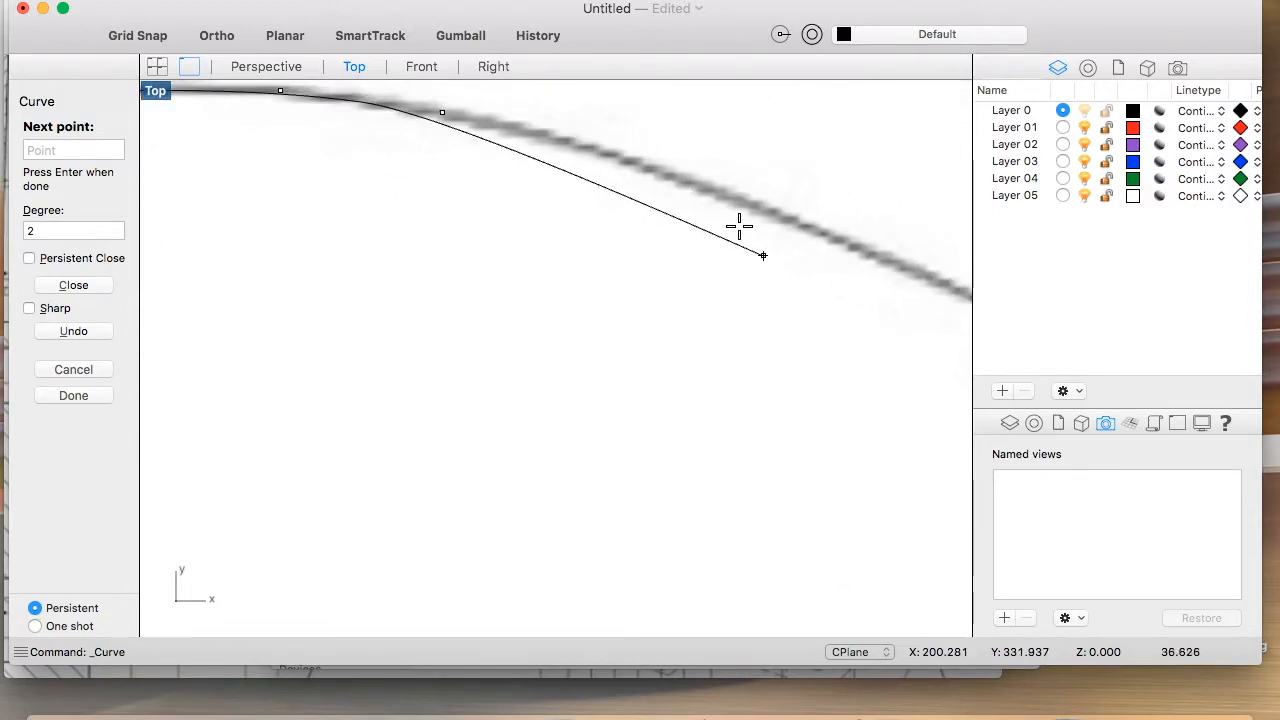
Step: Trace the outline down the slope from the upper bout to just past the C' section line
left_click(494, 161)
scroll(730, 254, "right", 7)
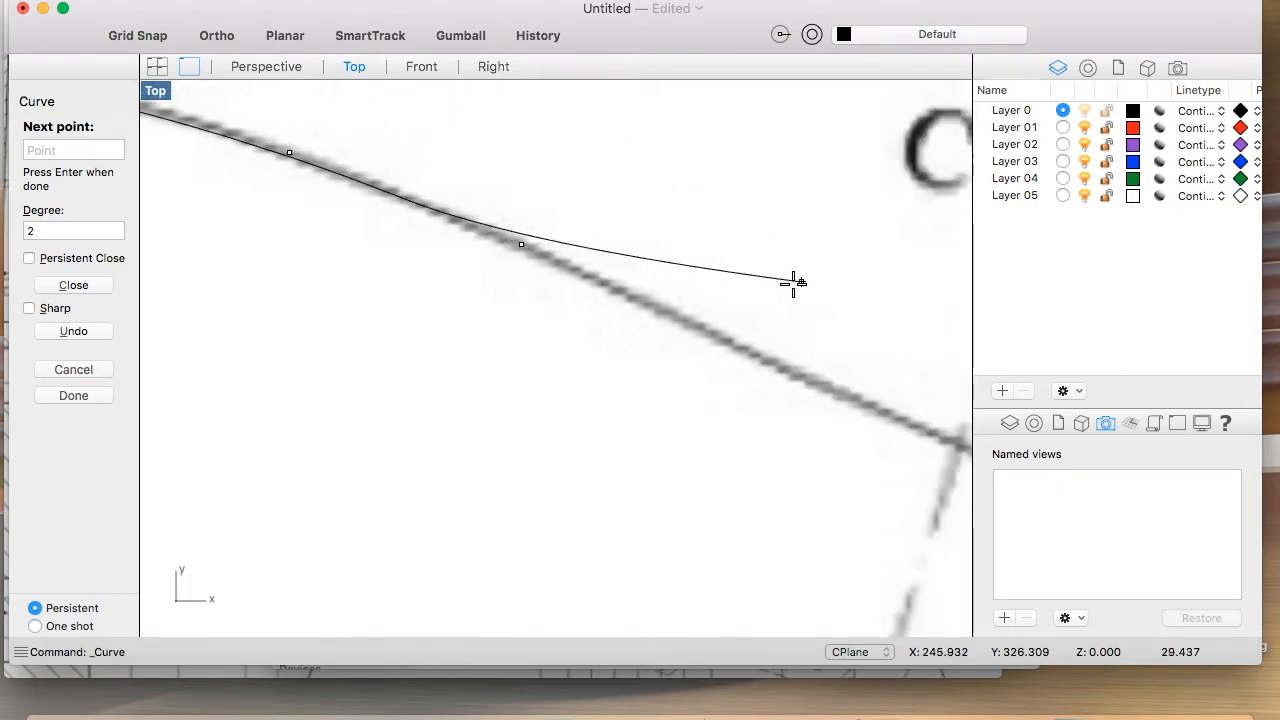
left_click(672, 389)
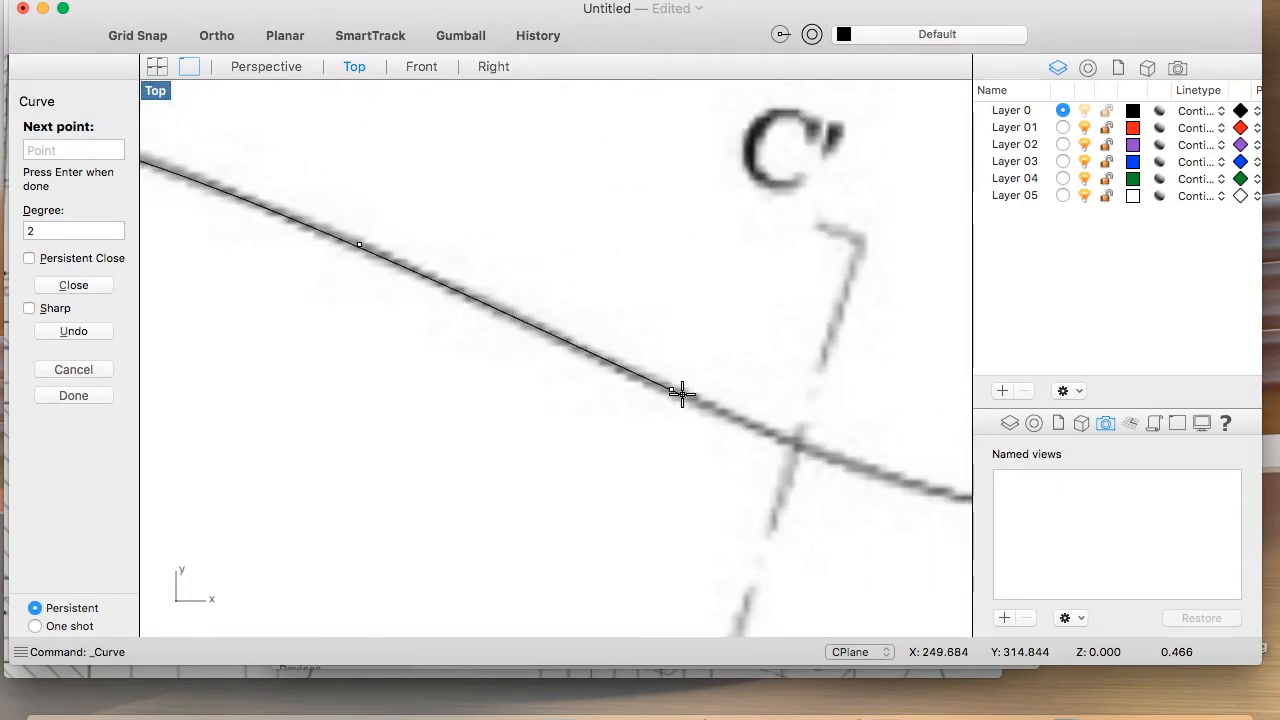
left_click(897, 478)
scroll(897, 478, "right", 8)
scroll(480, 483, "left", 3)
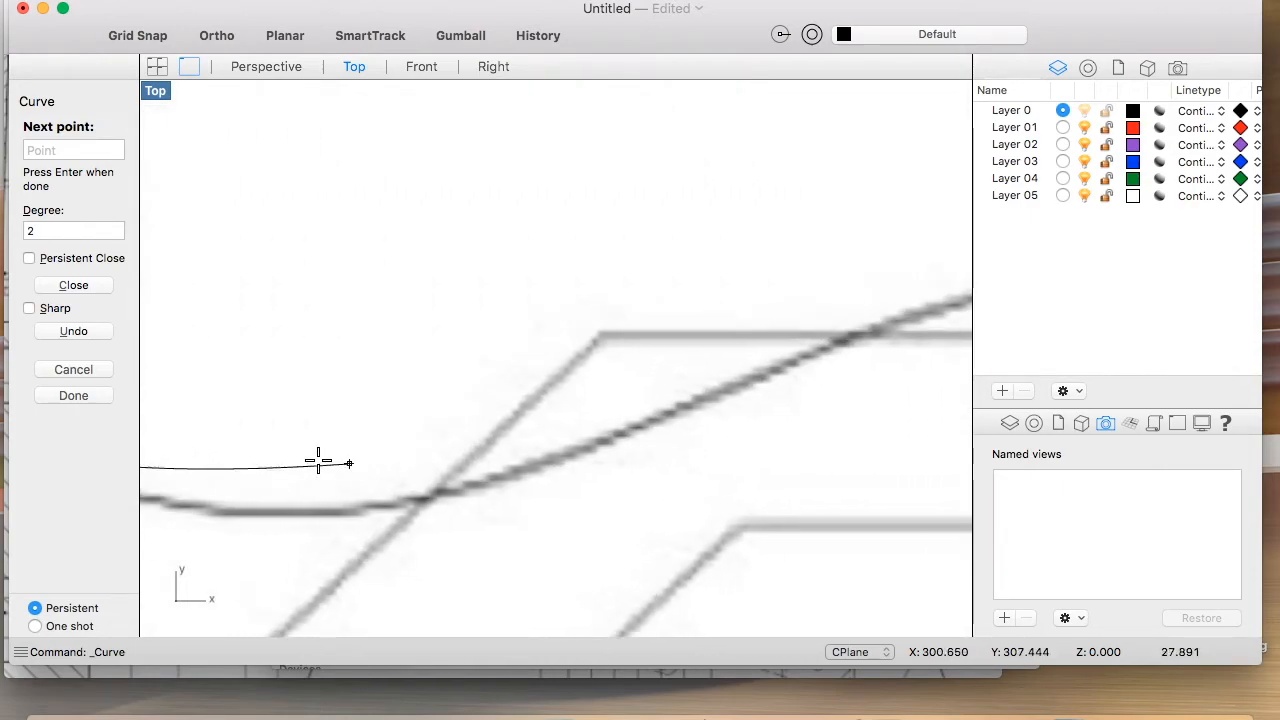
Step: Add curve points through the lowest part of the upper waist and onto the rise towards the neck end
left_click(506, 513)
left_click(612, 517)
left_click(723, 505)
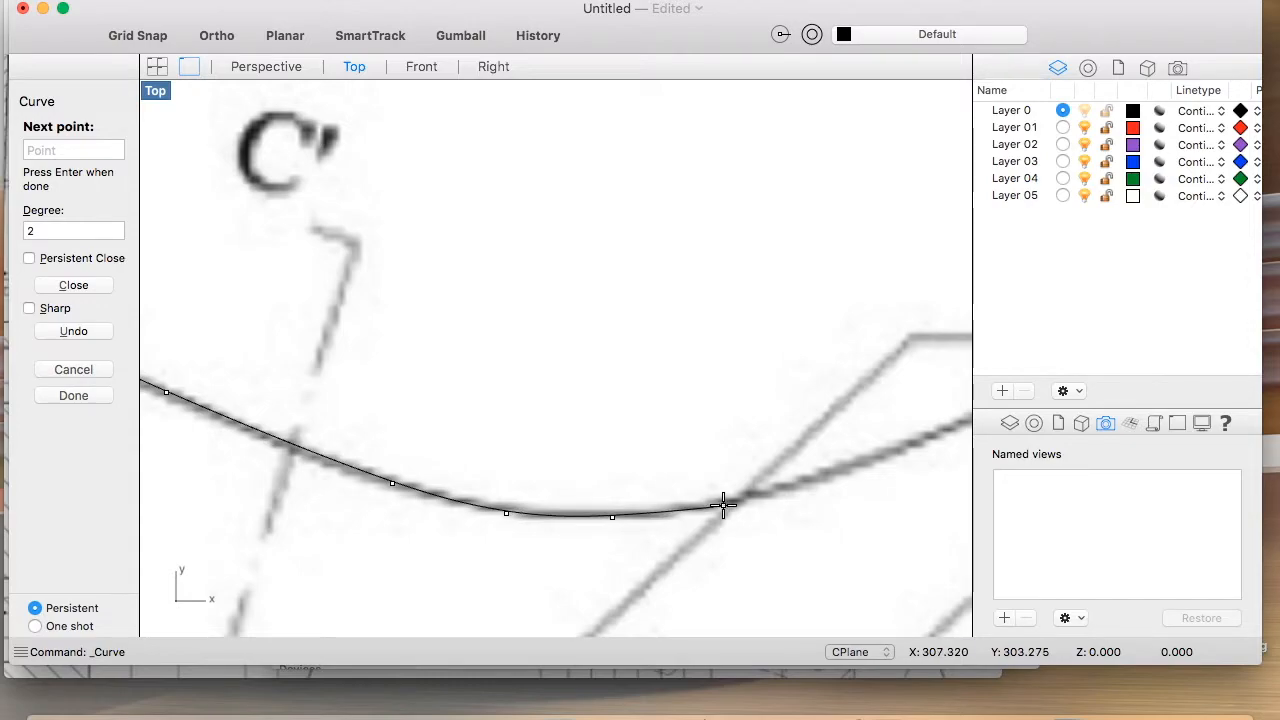
scroll(843, 457, "right", 3)
left_click(660, 502)
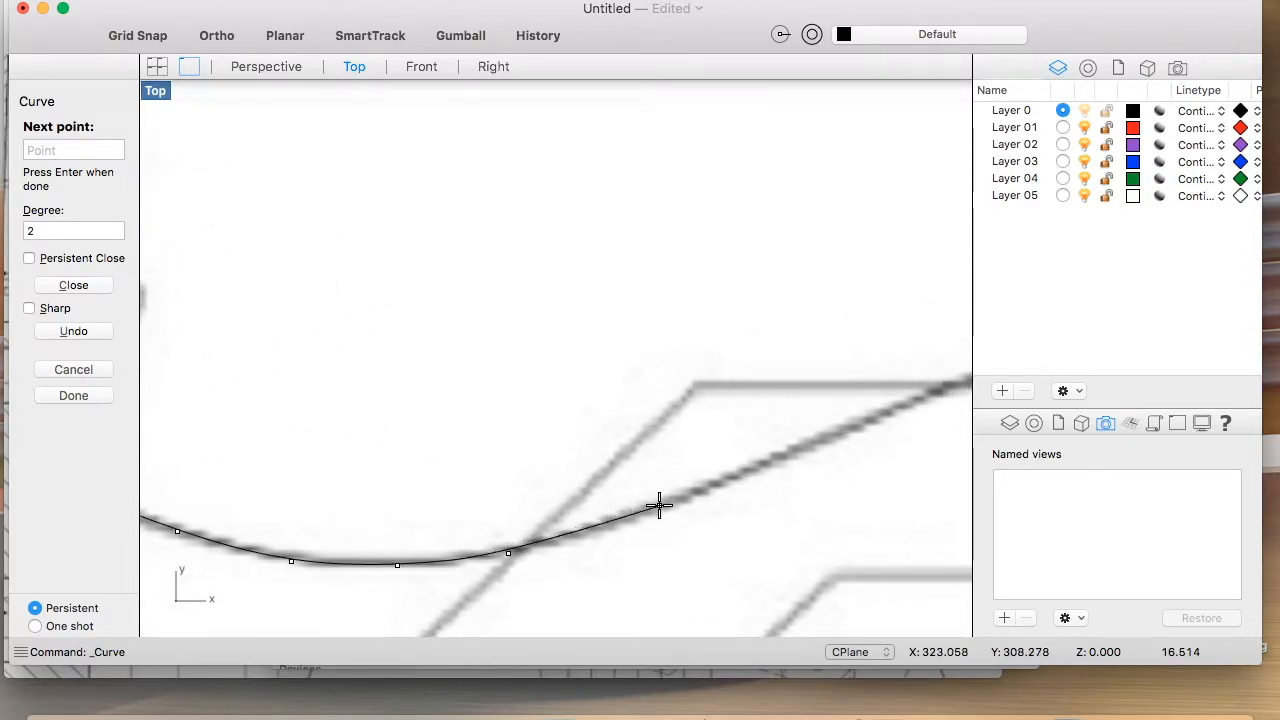
scroll(795, 448, "right", 2)
scroll(586, 386, "right", 3)
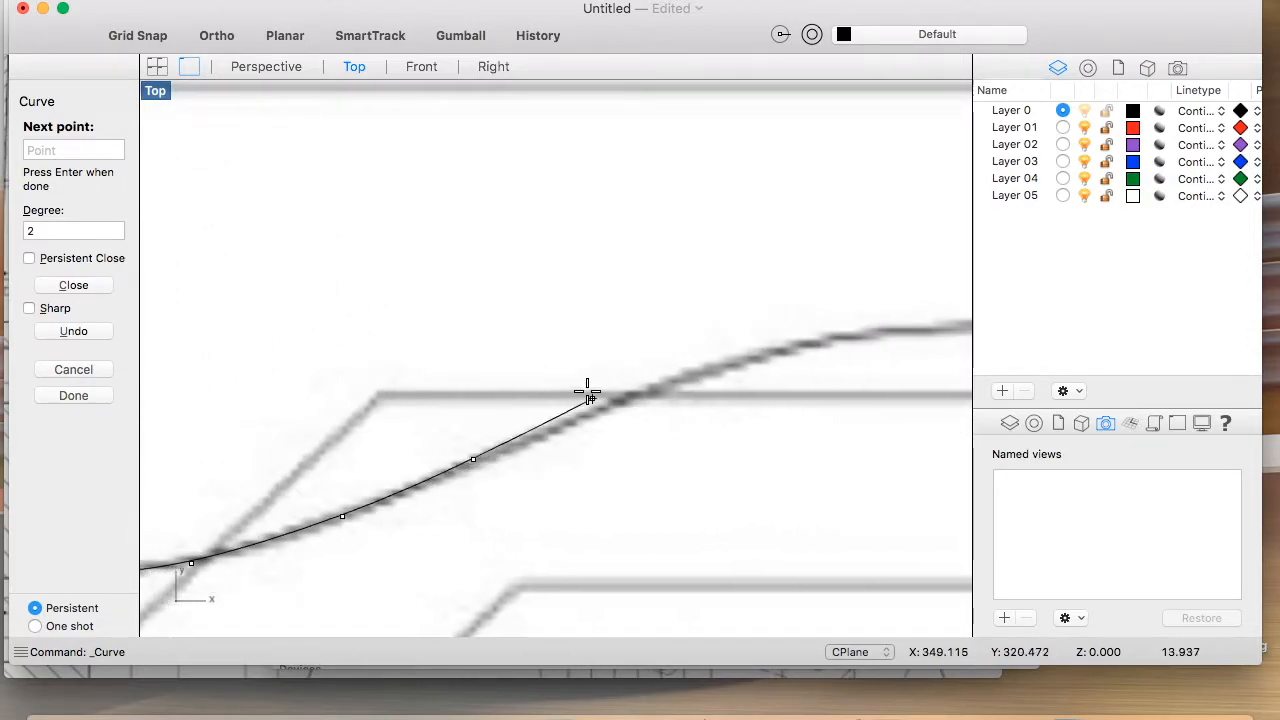
Step: Extend the curve up the rising edge and over the crest of the upper shoulder
left_click(634, 384)
left_click(755, 346)
left_click(902, 328)
scroll(760, 337, "right", 3)
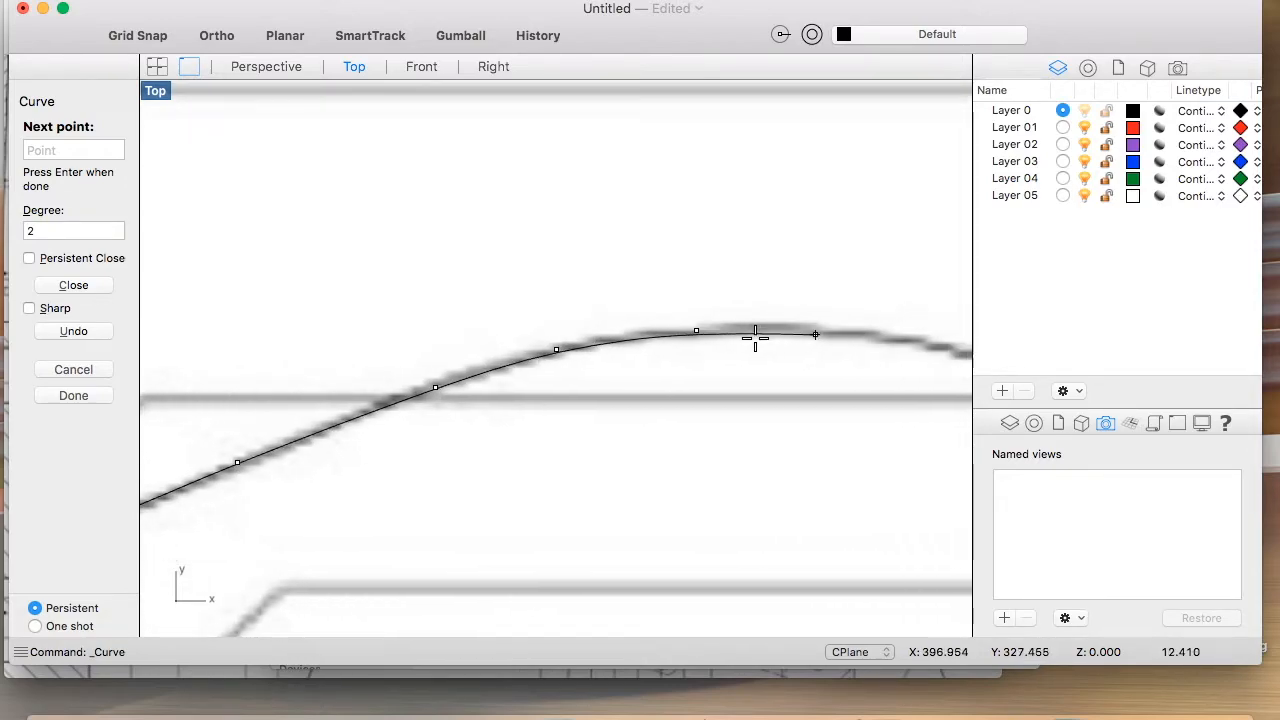
left_click(791, 330)
left_click(894, 345)
scroll(894, 345, "right", 3)
right_click_drag(681, 329, 675, 329)
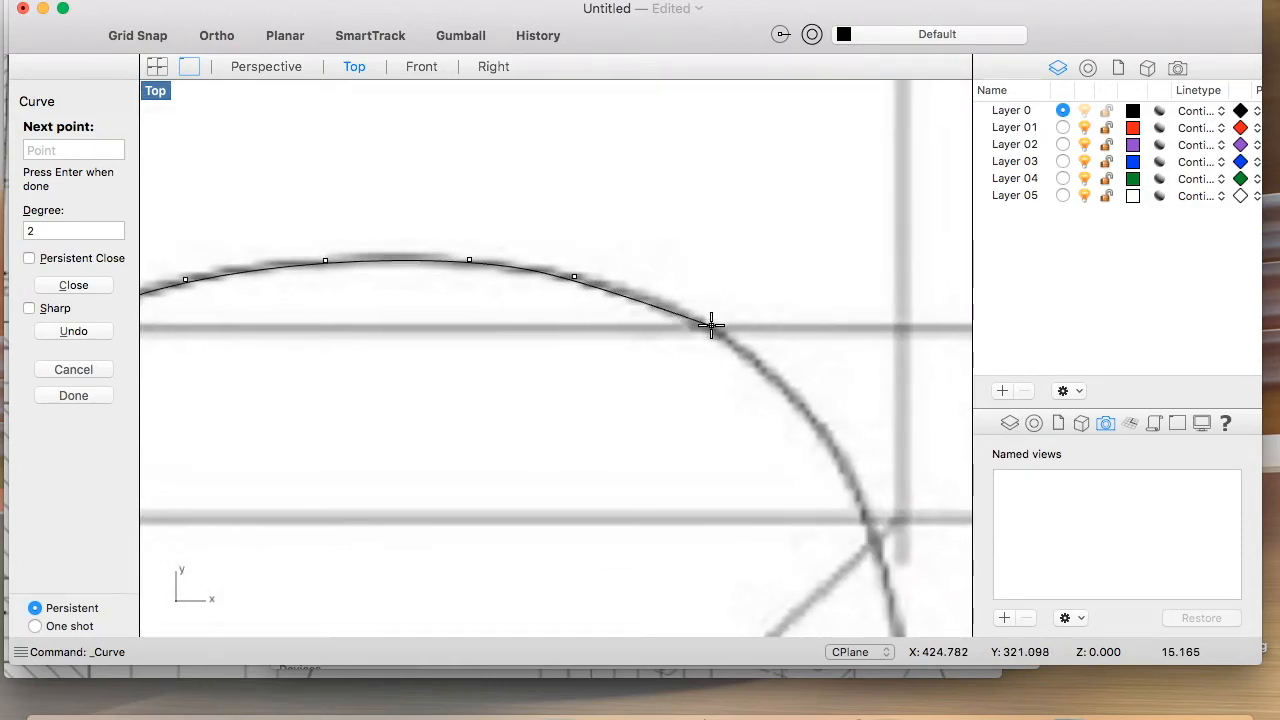
Step: Trace the rounded outer corner of the upper shoulder with closely spaced curve points
left_click(675, 308)
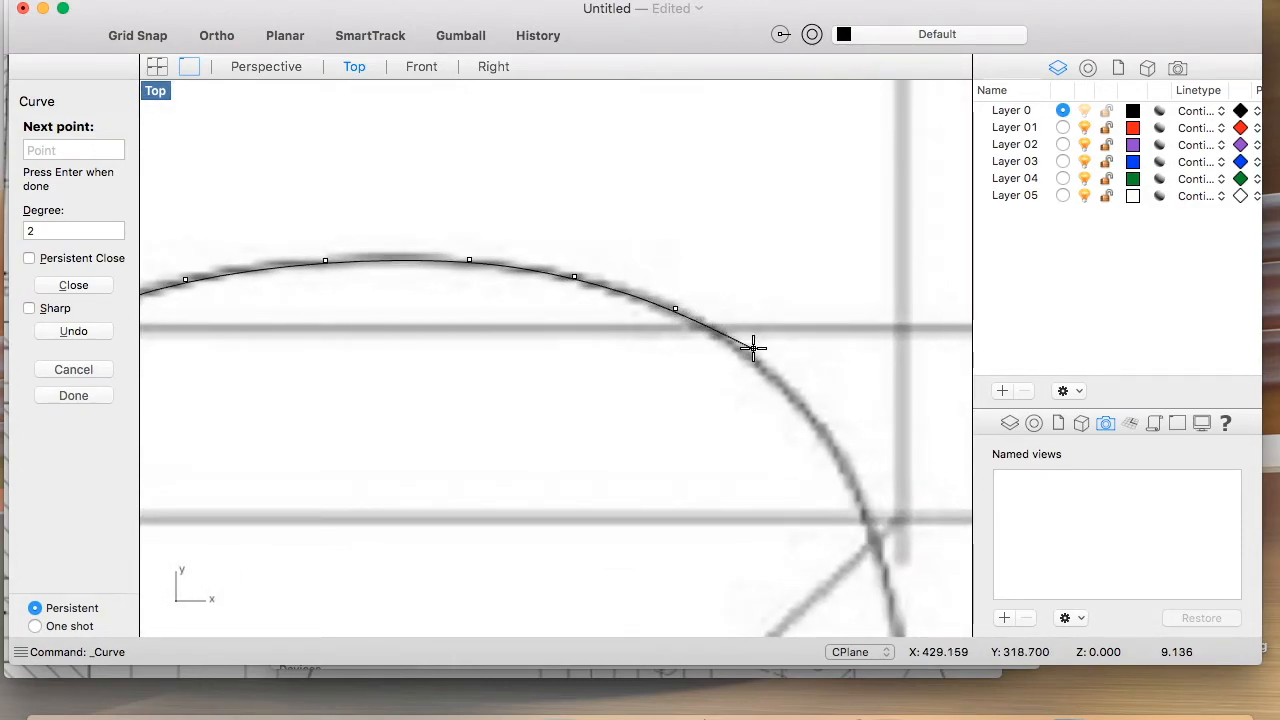
left_click(757, 355)
left_click(815, 415)
left_click(866, 503)
scroll(860, 494, "down", 10)
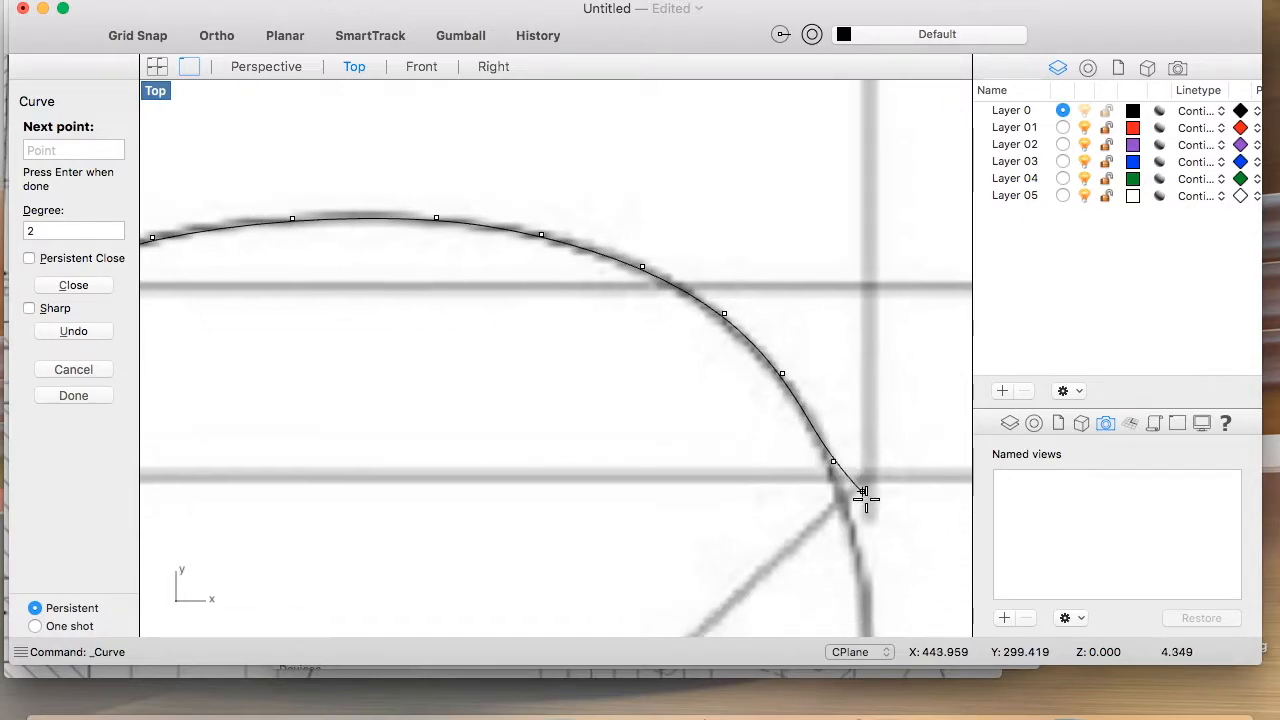
scroll(805, 320, "down", 1)
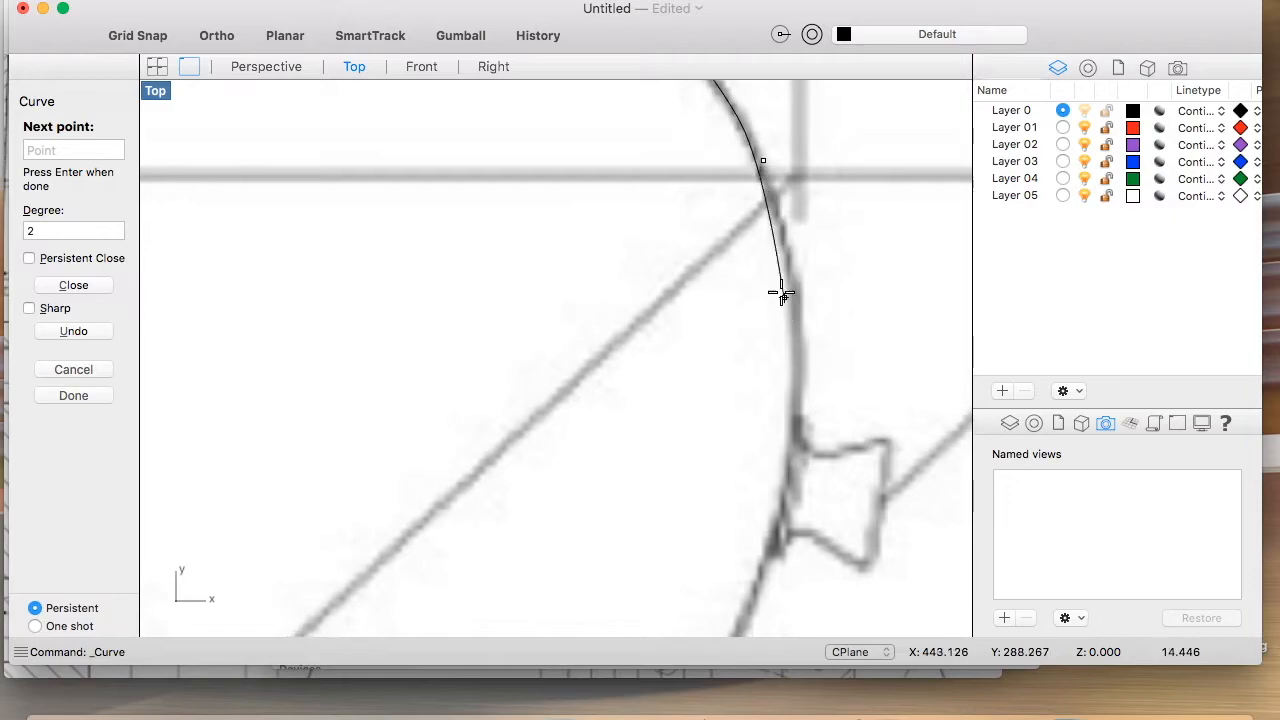
Step: Carry the curve down the body's neck-side edge, passing the base of the upper strap button
left_click(793, 256)
left_click(799, 341)
left_click(793, 477)
scroll(800, 450, "down", 6)
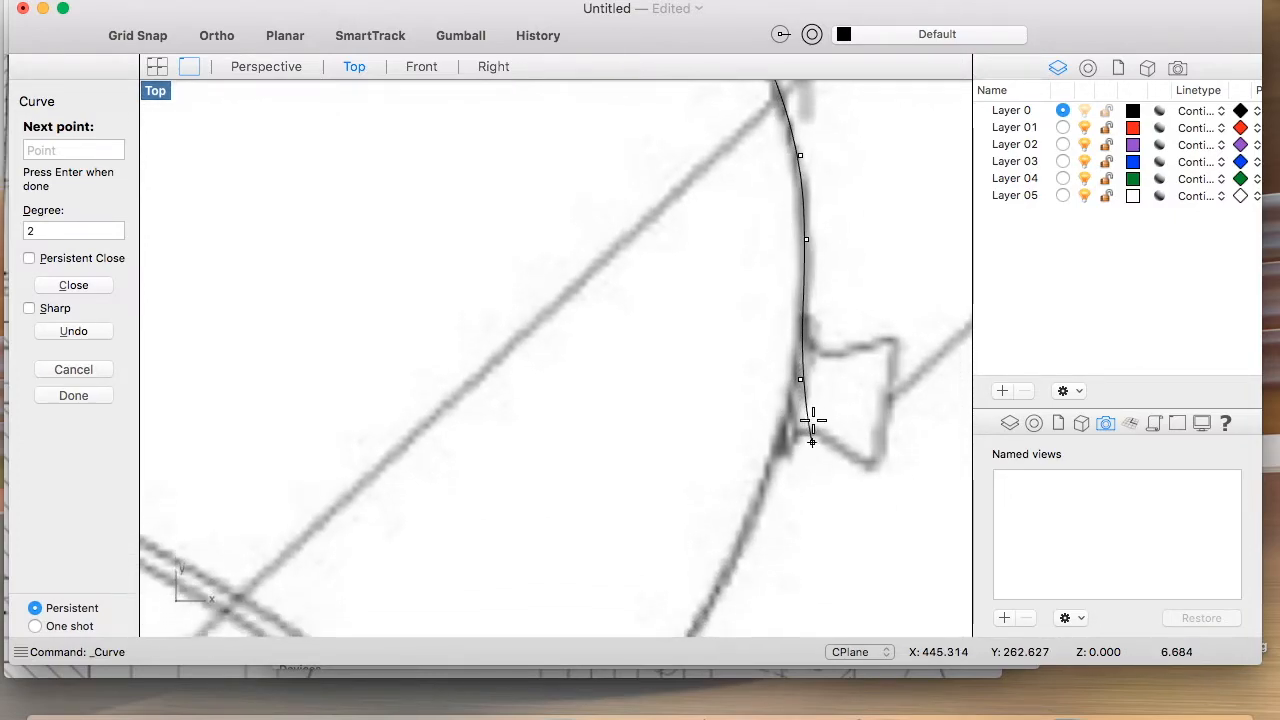
left_click(769, 449)
scroll(769, 448, "down", 3)
scroll(769, 449, "down", 5)
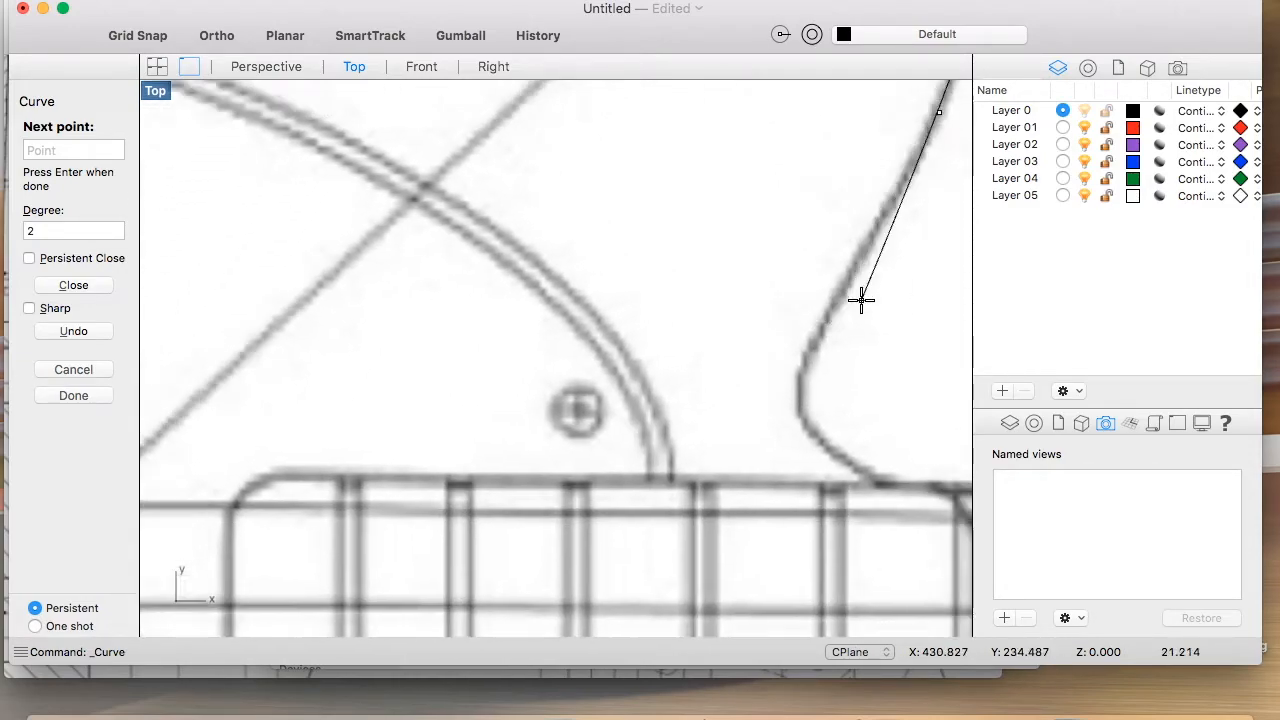
Step: Trace the inward slope below the strap button and its tight bend towards the neck
left_click(730, 382)
left_click(696, 443)
left_click(669, 504)
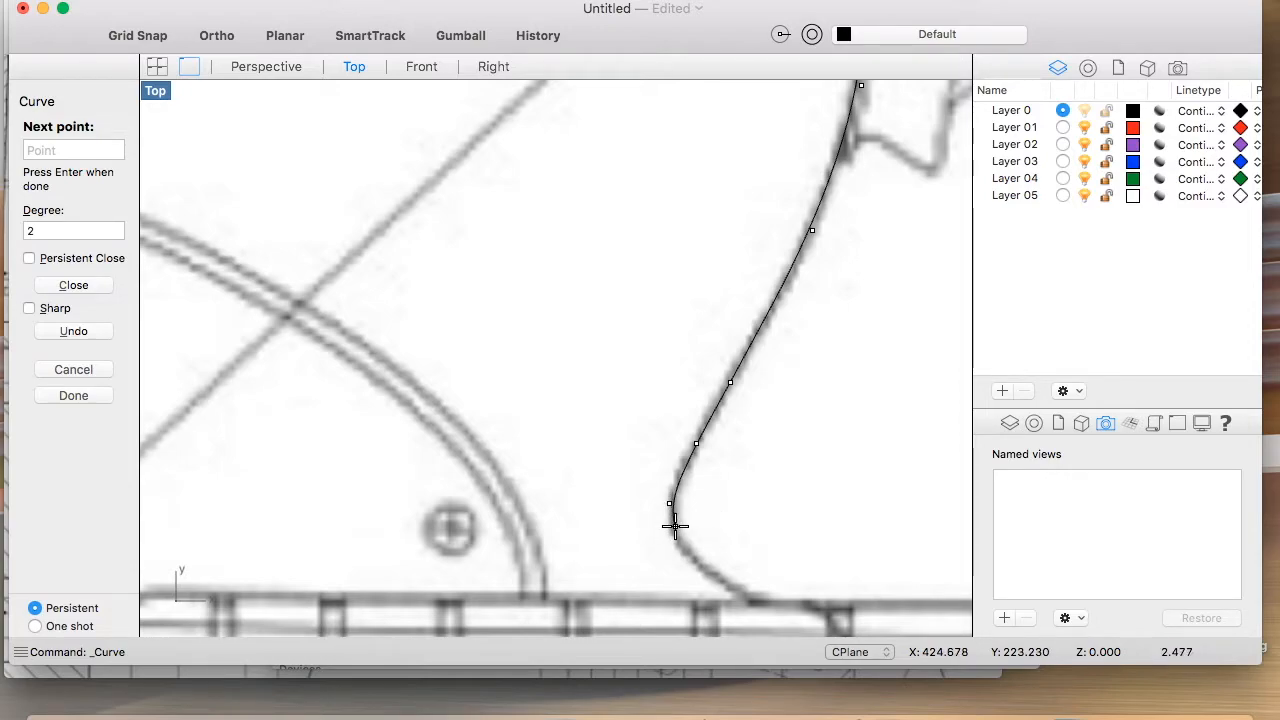
left_click(673, 527)
left_click(691, 556)
left_click(725, 582)
right_click_drag(778, 581, 686, 500)
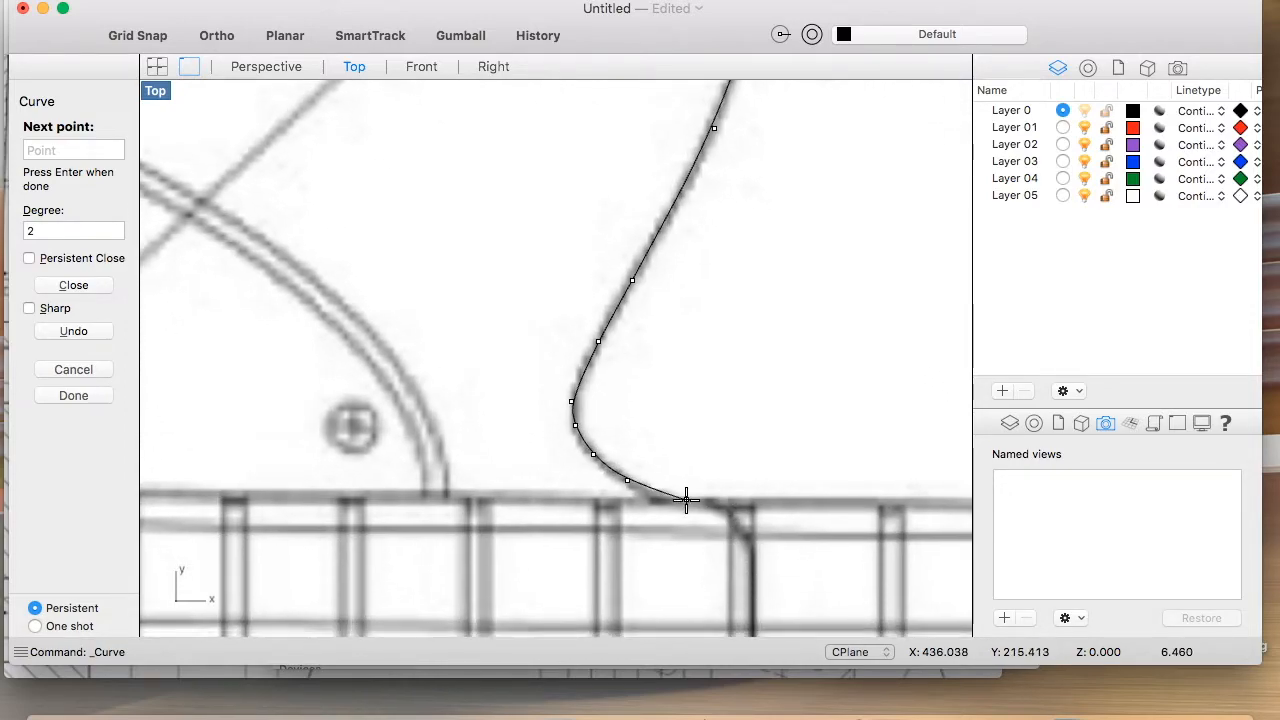
Step: Run the curve along the neck's upper edge and place closely spaced points at the pocket's upper end corner for a sharp turn
left_click(669, 500)
left_click(720, 502)
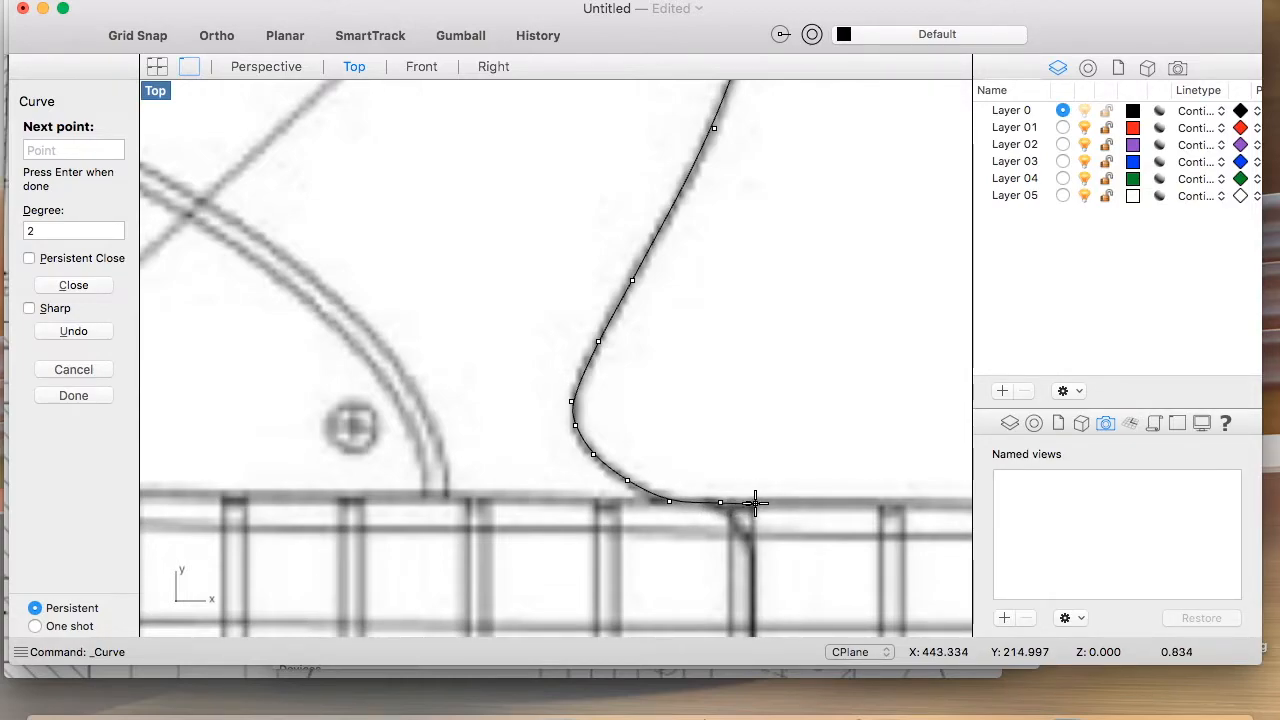
left_click(752, 503)
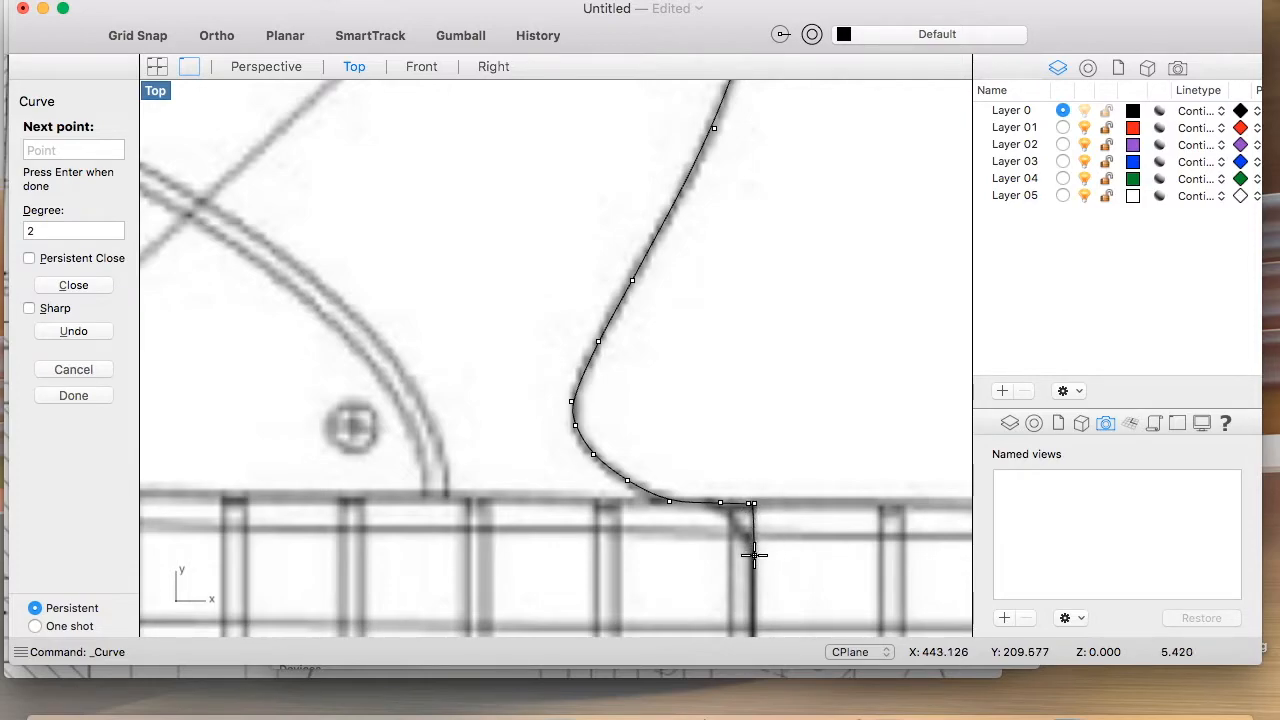
scroll(757, 521, "up", 10)
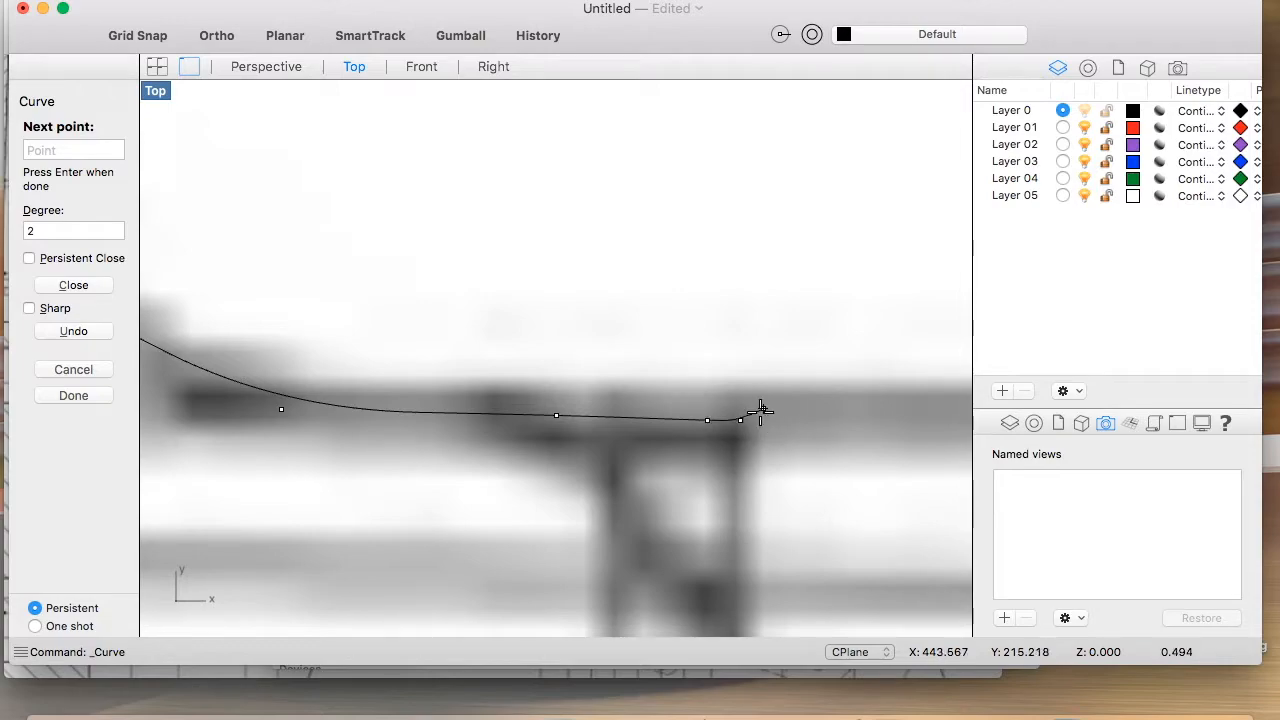
scroll(758, 440, "down", 8)
scroll(760, 496, "down", 2)
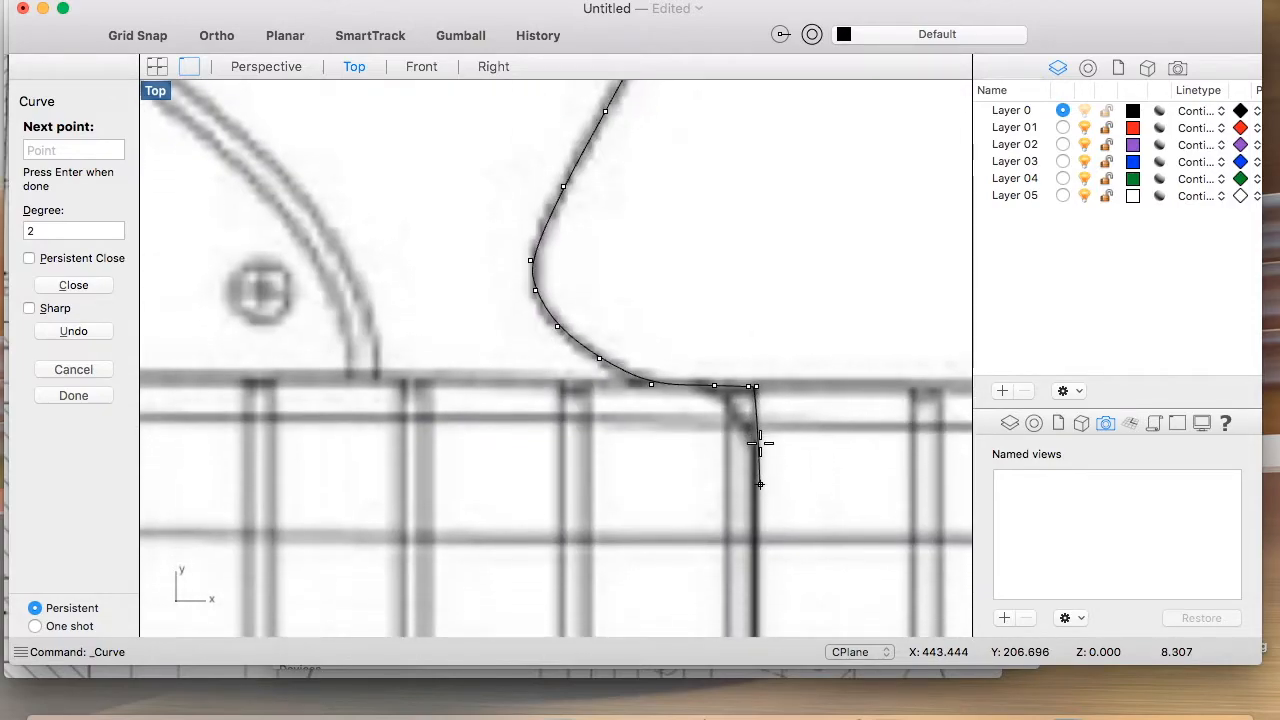
Step: Take the curve straight down the neck pocket's end line and turn it sharply at the lower corner
scroll(755, 498, "down", 4)
scroll(754, 497, "down", 10)
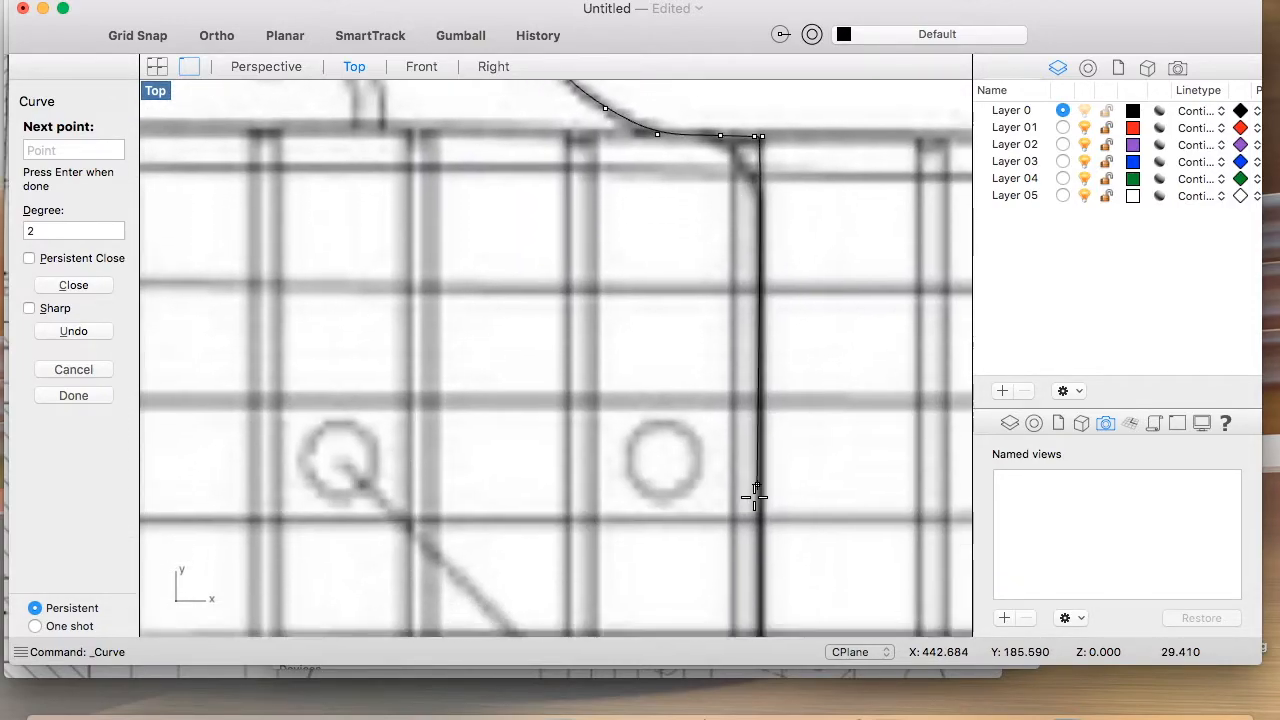
scroll(785, 437, "down", 1)
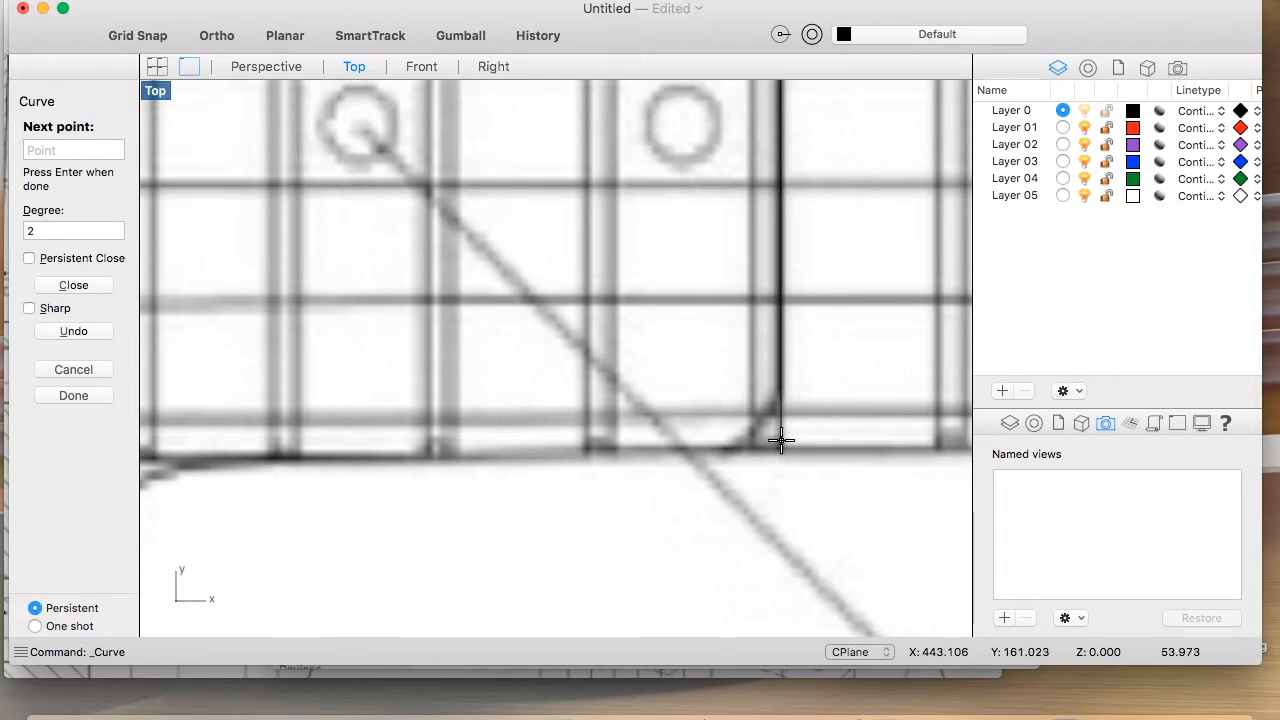
left_click(780, 447)
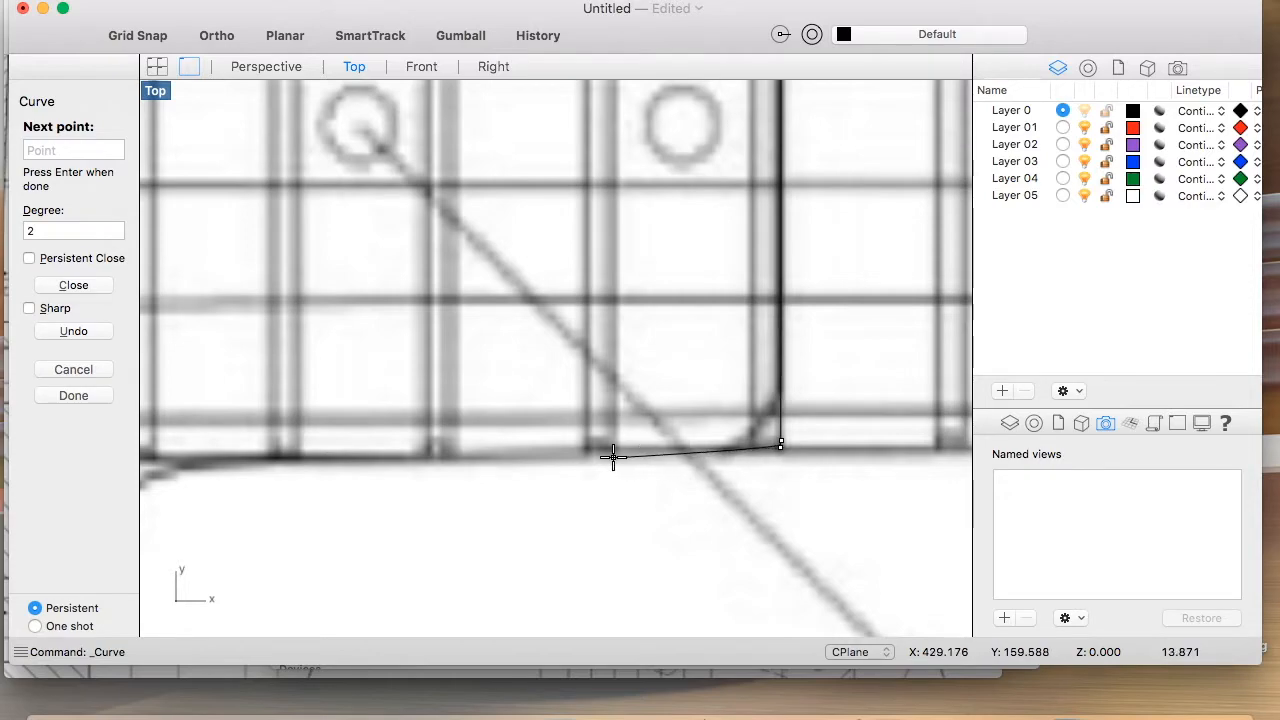
Step: Trace back along the neck's lower edge and into the start of the cutaway curve
scroll(560, 449, "left", 5)
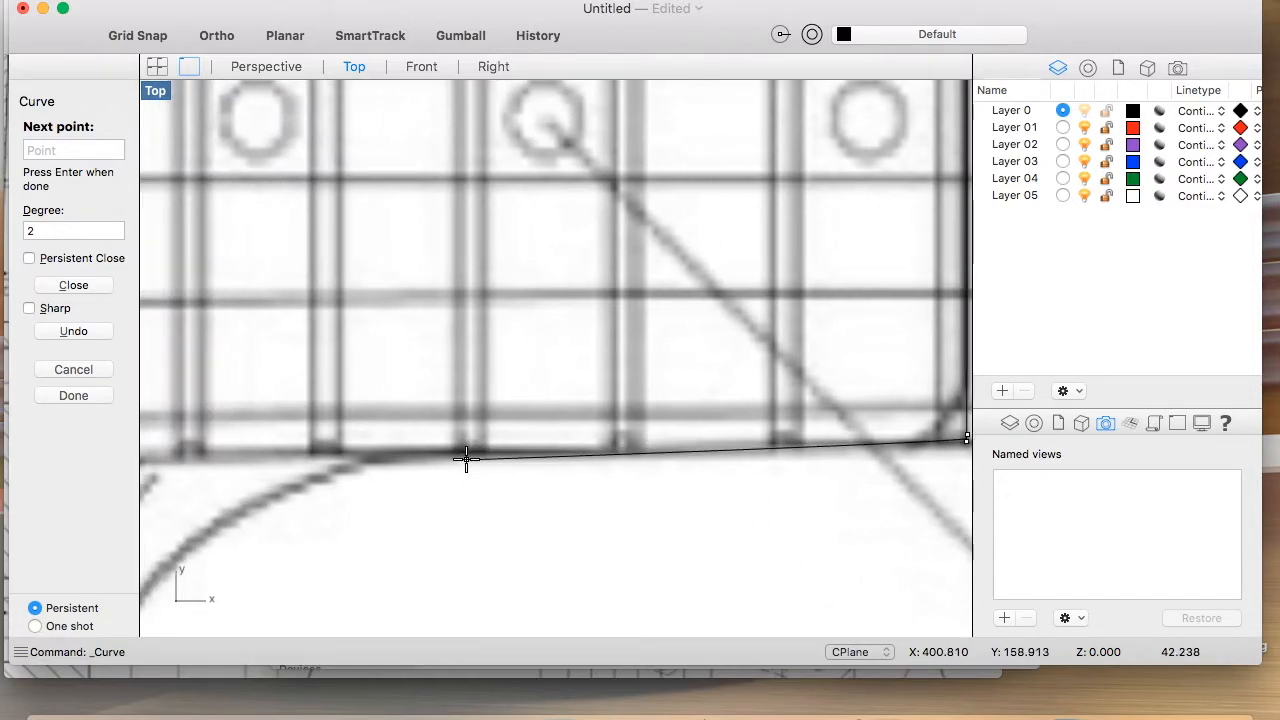
left_click(466, 452)
left_click(391, 456)
left_click(296, 483)
scroll(343, 478, "down", 5)
scroll(343, 478, "left", 5)
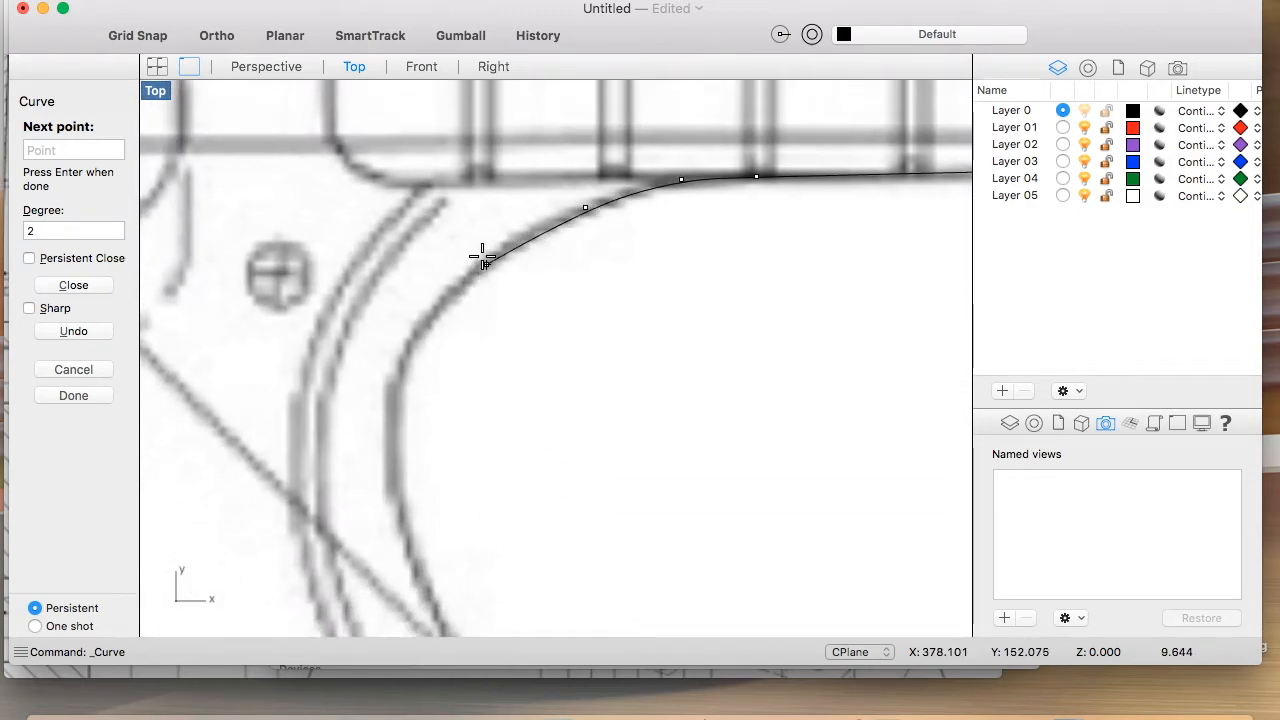
Step: Add curve points around the deepest part of the lower cutaway and out towards the horn
left_click(471, 266)
left_click(402, 350)
left_click(390, 445)
scroll(390, 440, "down", 5)
scroll(390, 440, "right", 2)
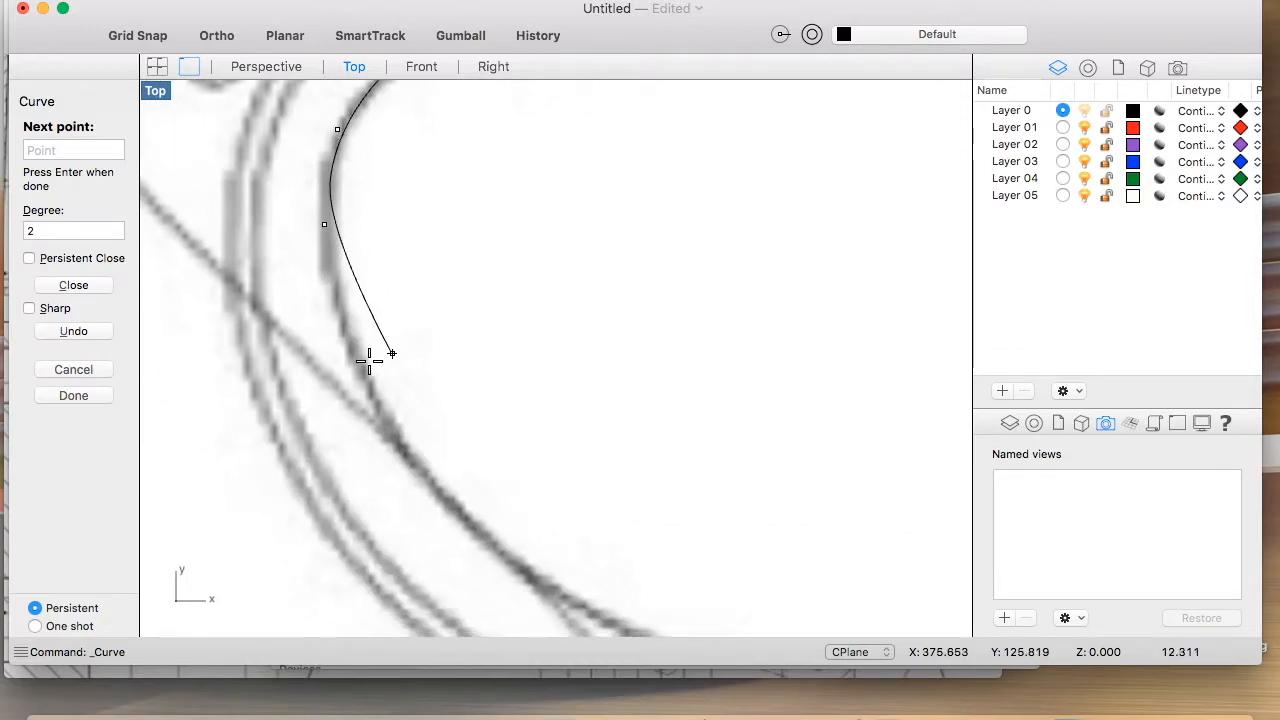
left_click(357, 365)
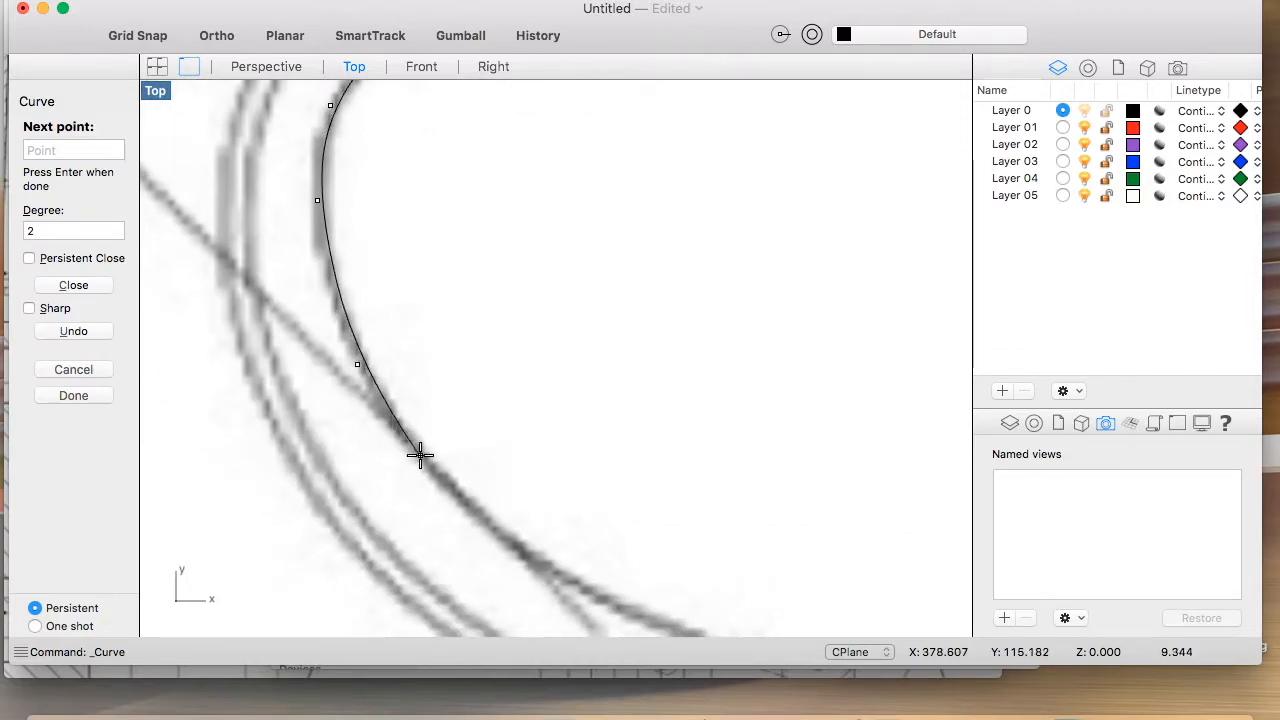
left_click(421, 455)
scroll(451, 457, "down", 5)
scroll(451, 457, "right", 2)
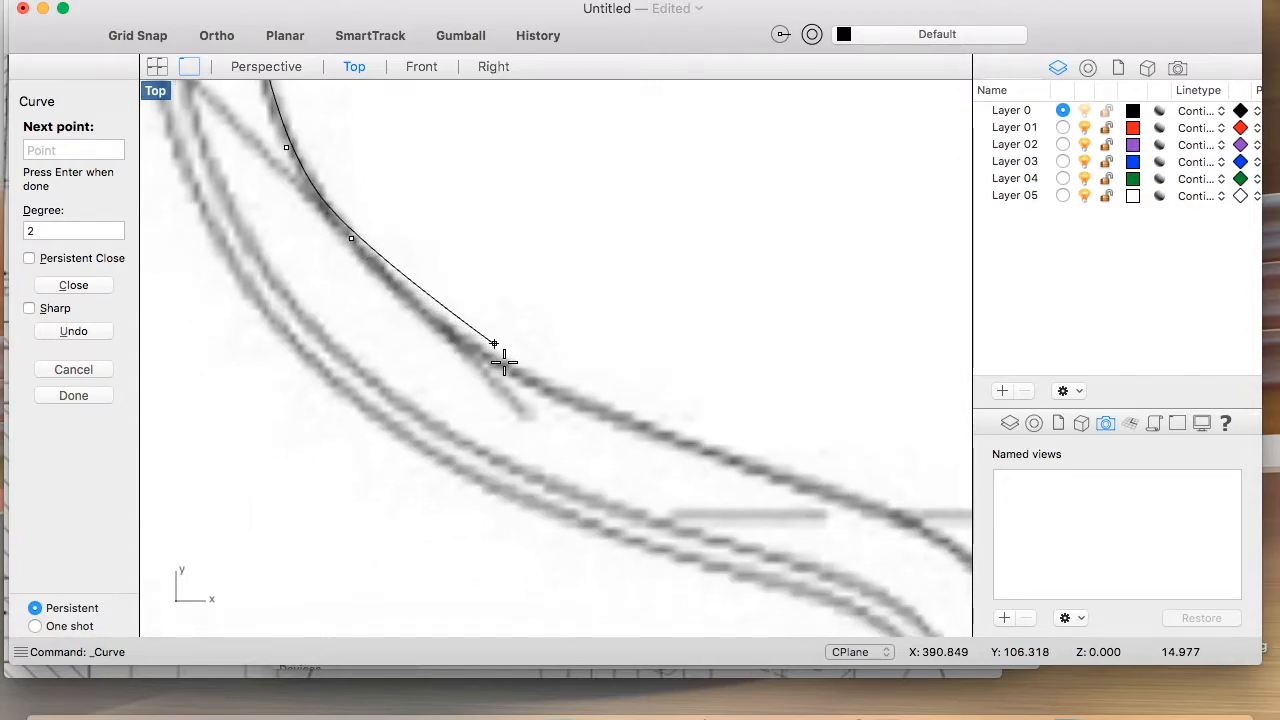
Step: Extend the curve along the cutaway's gently sloping edge towards the tip of the lower horn
left_click(494, 359)
left_click(595, 404)
left_click(718, 448)
scroll(749, 449, "down", 7)
scroll(749, 449, "right", 11)
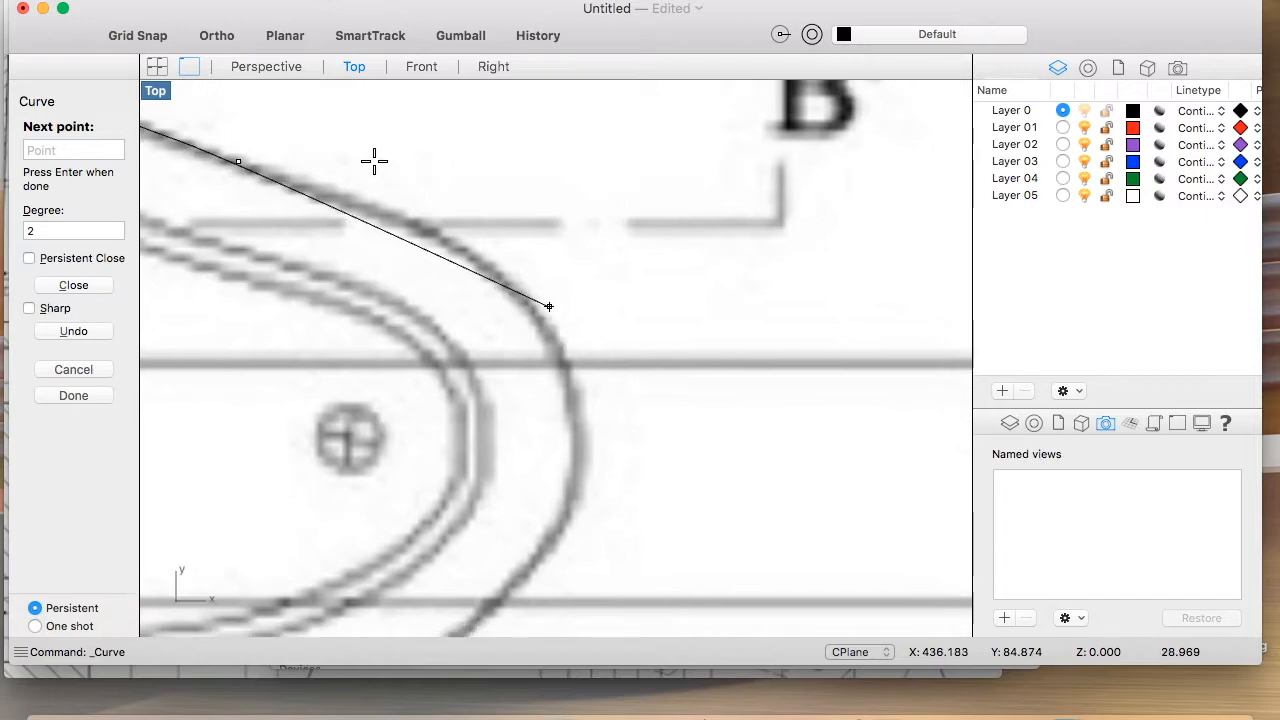
Step: Trace around the rounded tip of the lower horn and back onto its underside
left_click(353, 187)
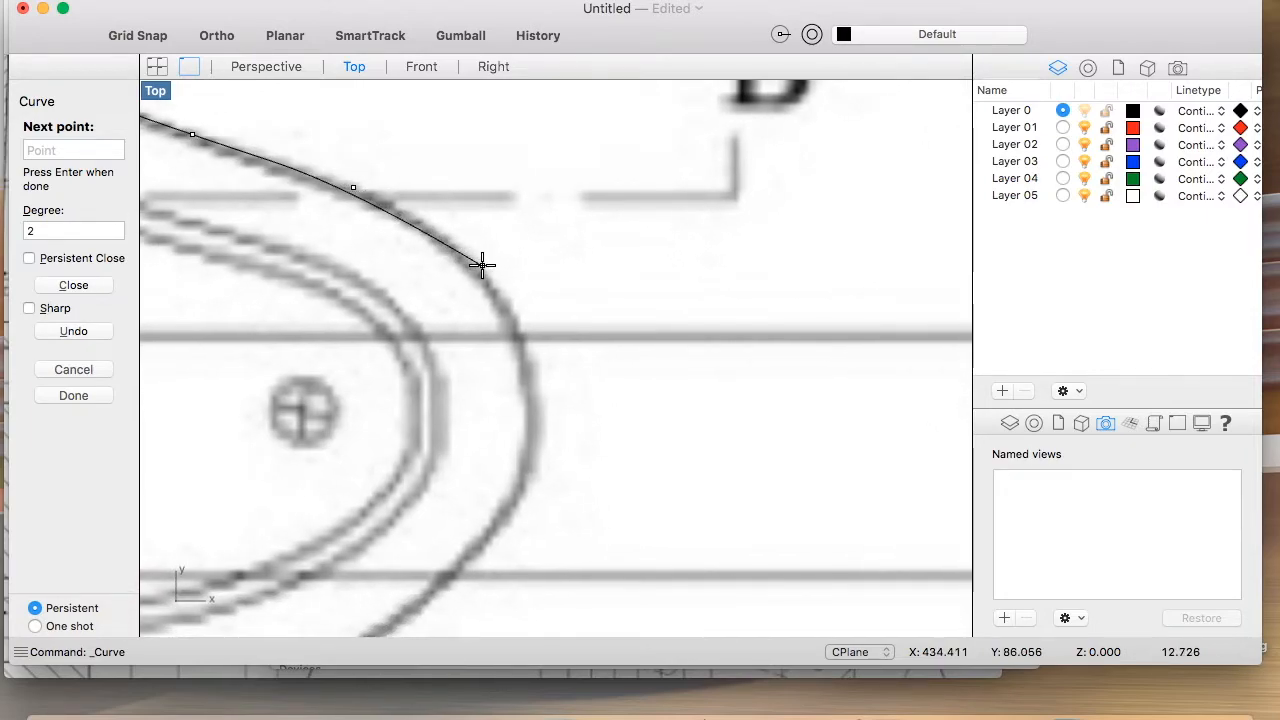
left_click(457, 253)
left_click(519, 327)
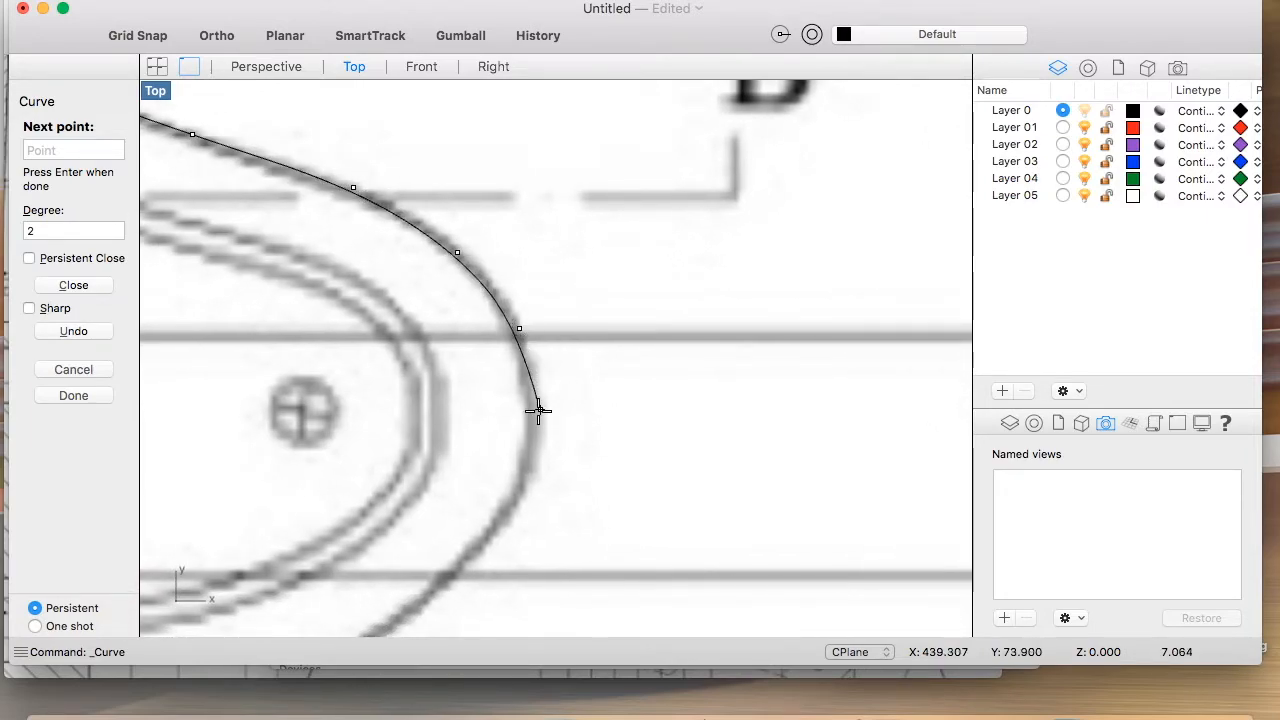
left_click(525, 484)
scroll(525, 484, "down", 3)
scroll(525, 484, "left", 2)
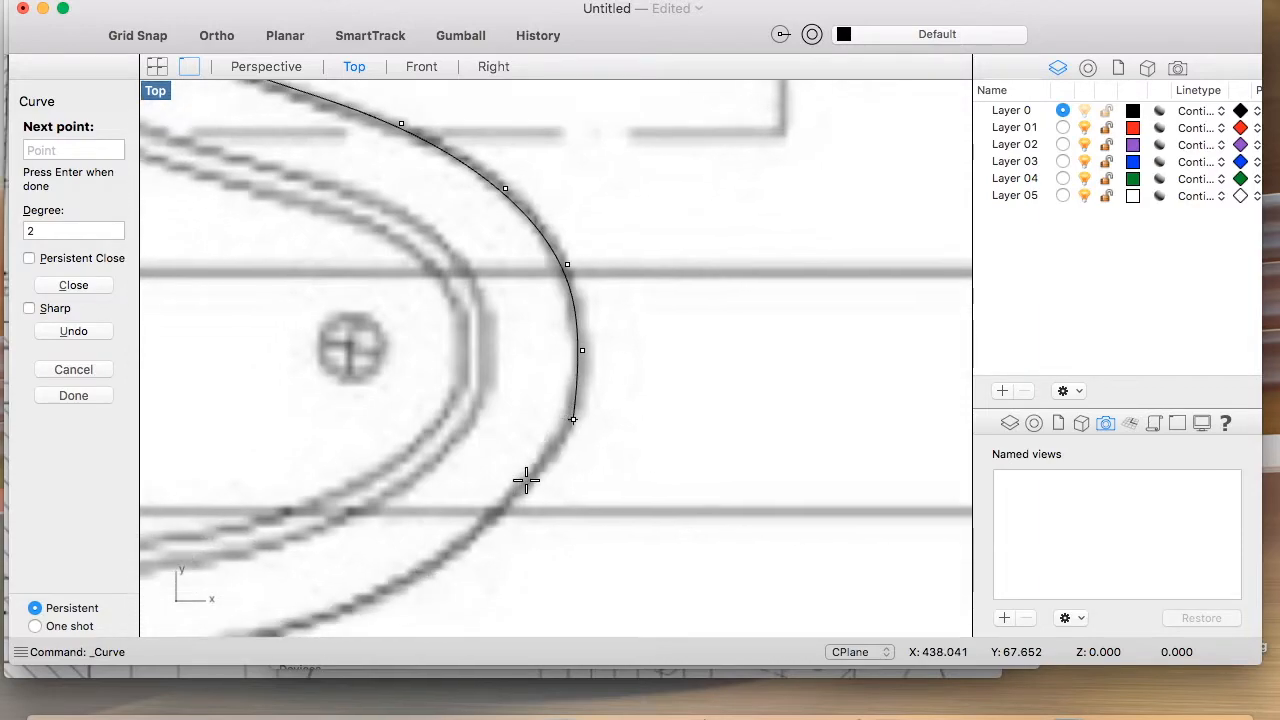
left_click(561, 437)
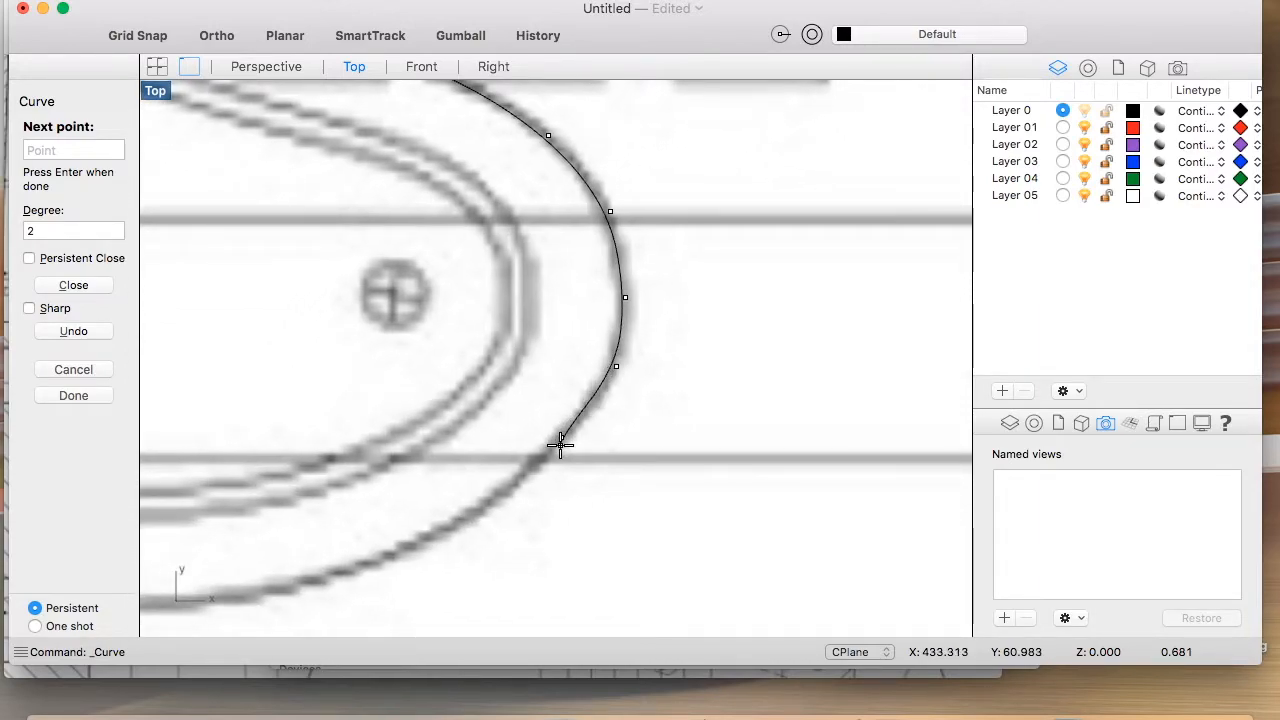
Step: Trace the curve around the underside of the lower horn to the lowest part of its edge
scroll(561, 437, "down", 3)
scroll(561, 437, "left", 3)
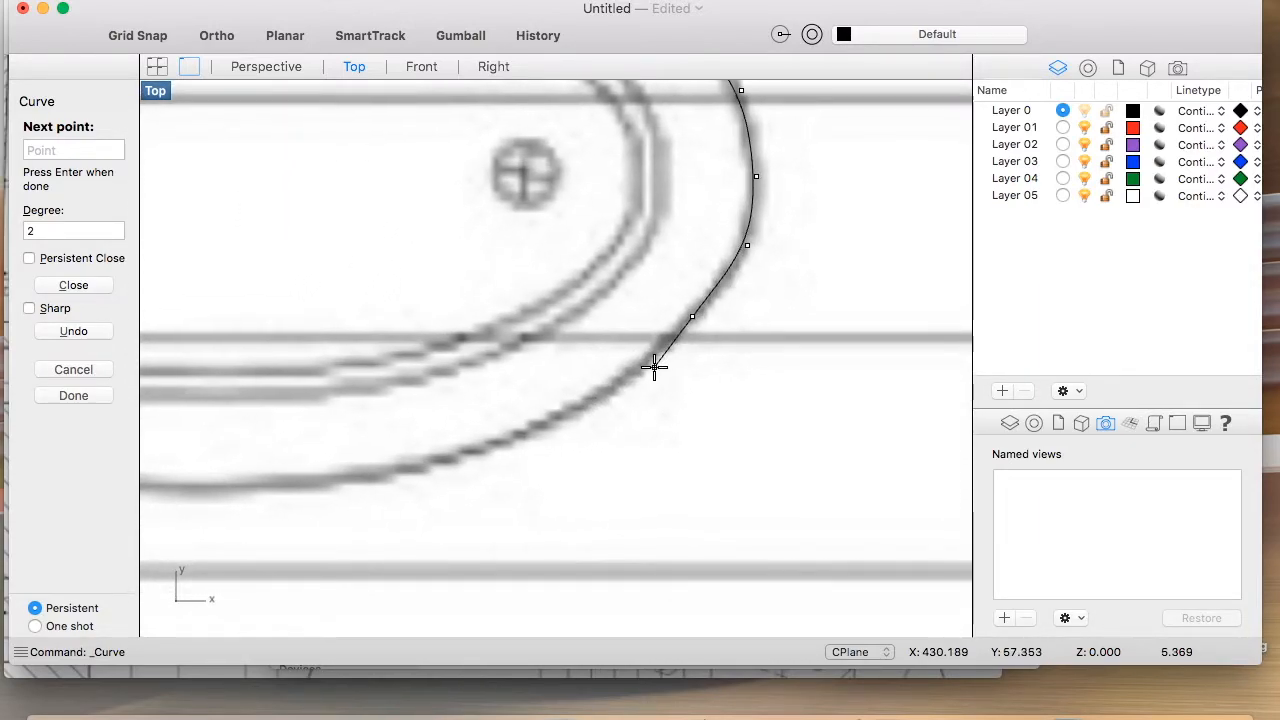
left_click(637, 368)
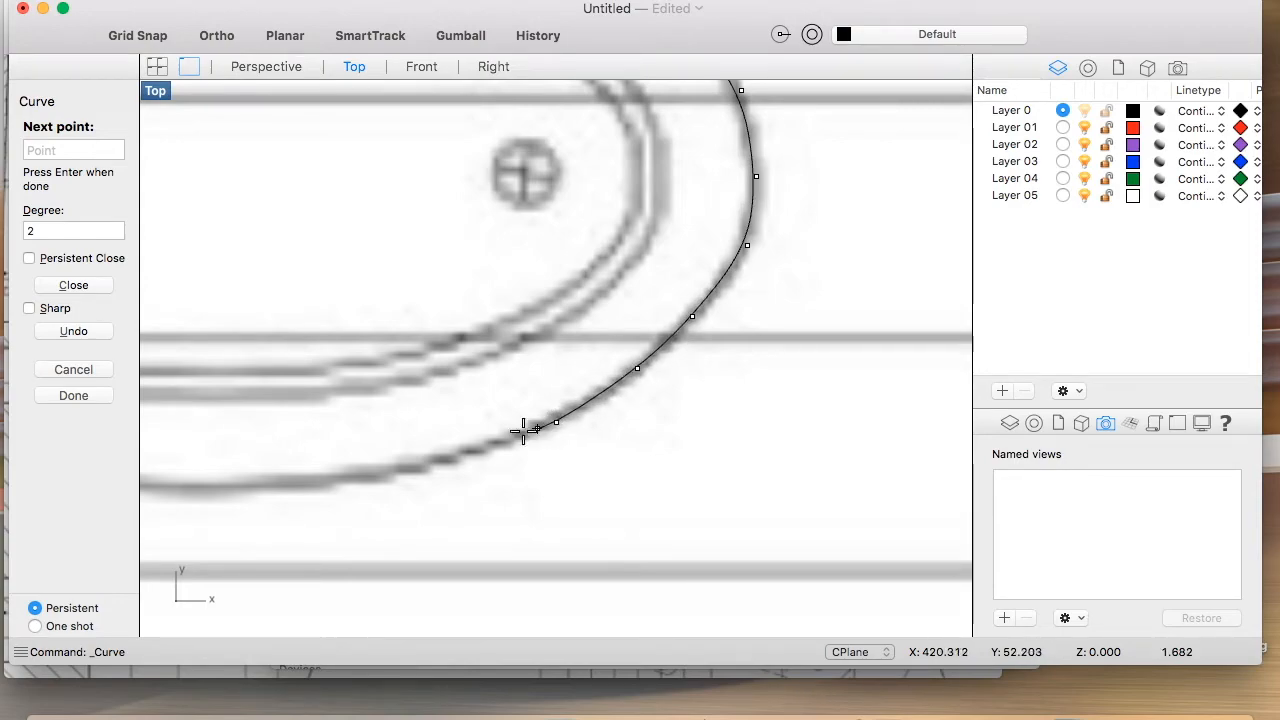
left_click(401, 475)
scroll(375, 470, "down", 2)
scroll(375, 470, "left", 5)
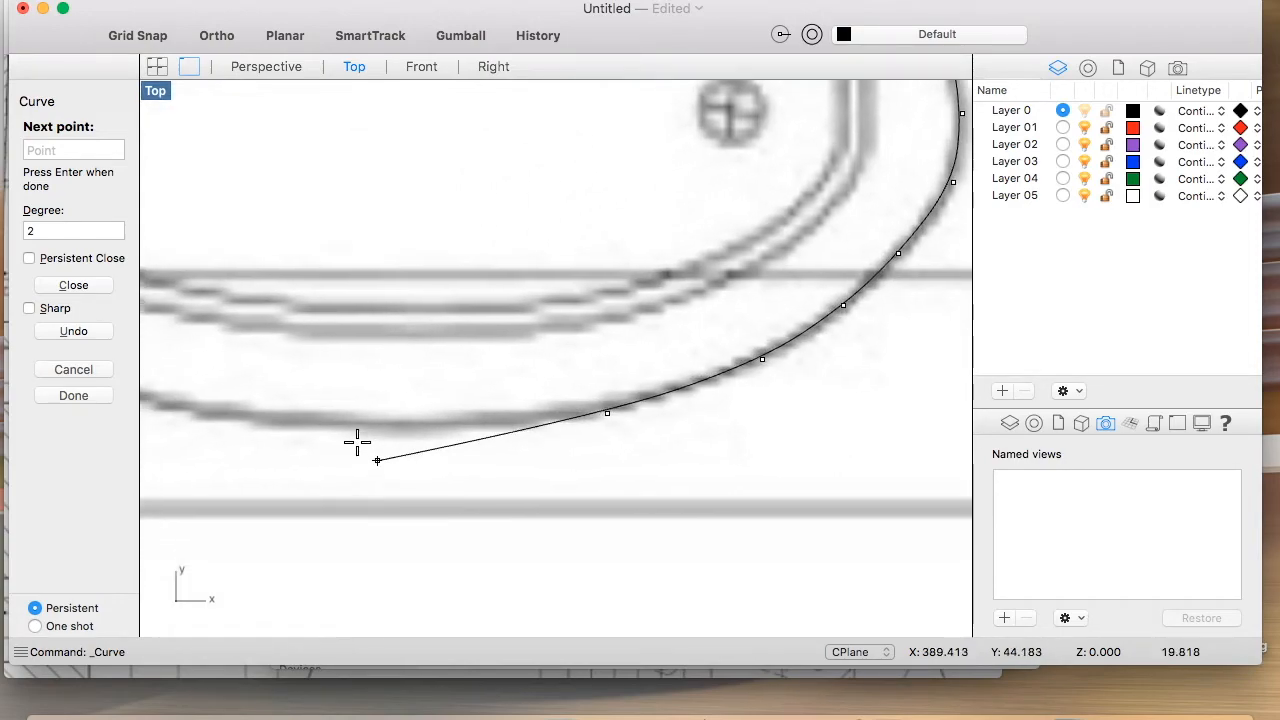
left_click(388, 422)
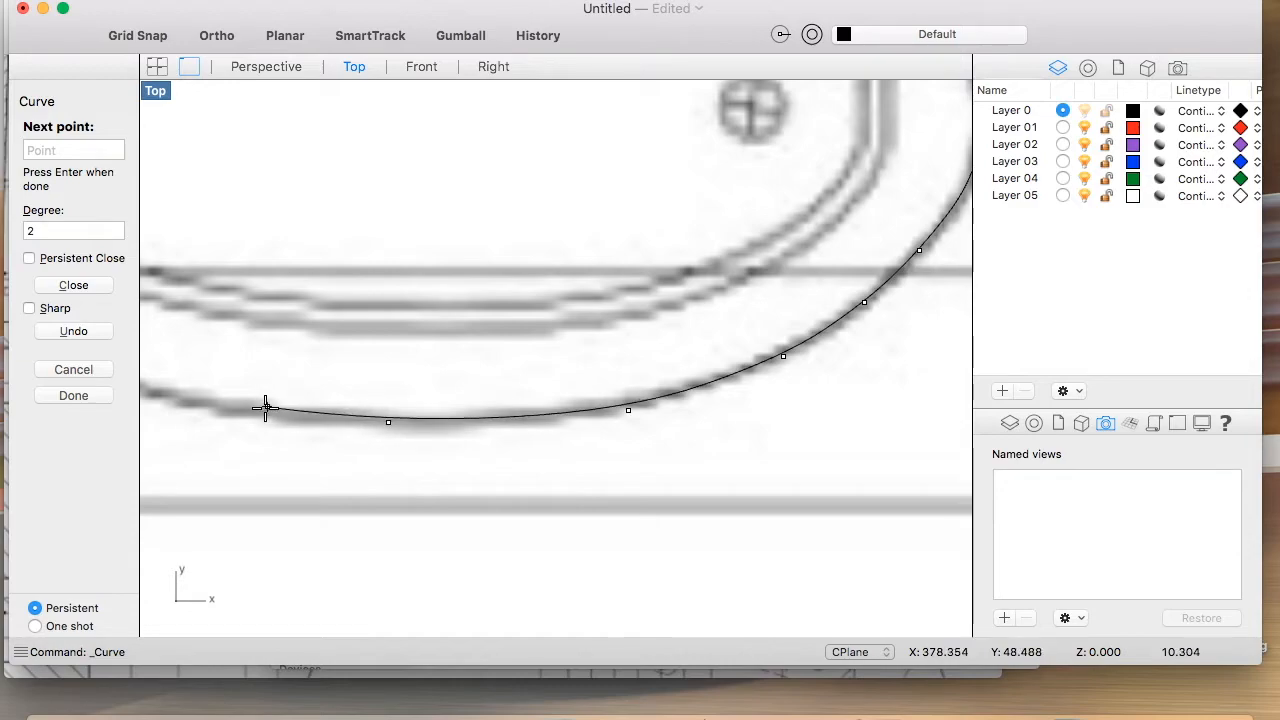
Step: Extend the curve from the horn's underside up the sloping body edge towards the lower waist
scroll(262, 410, "left", 4)
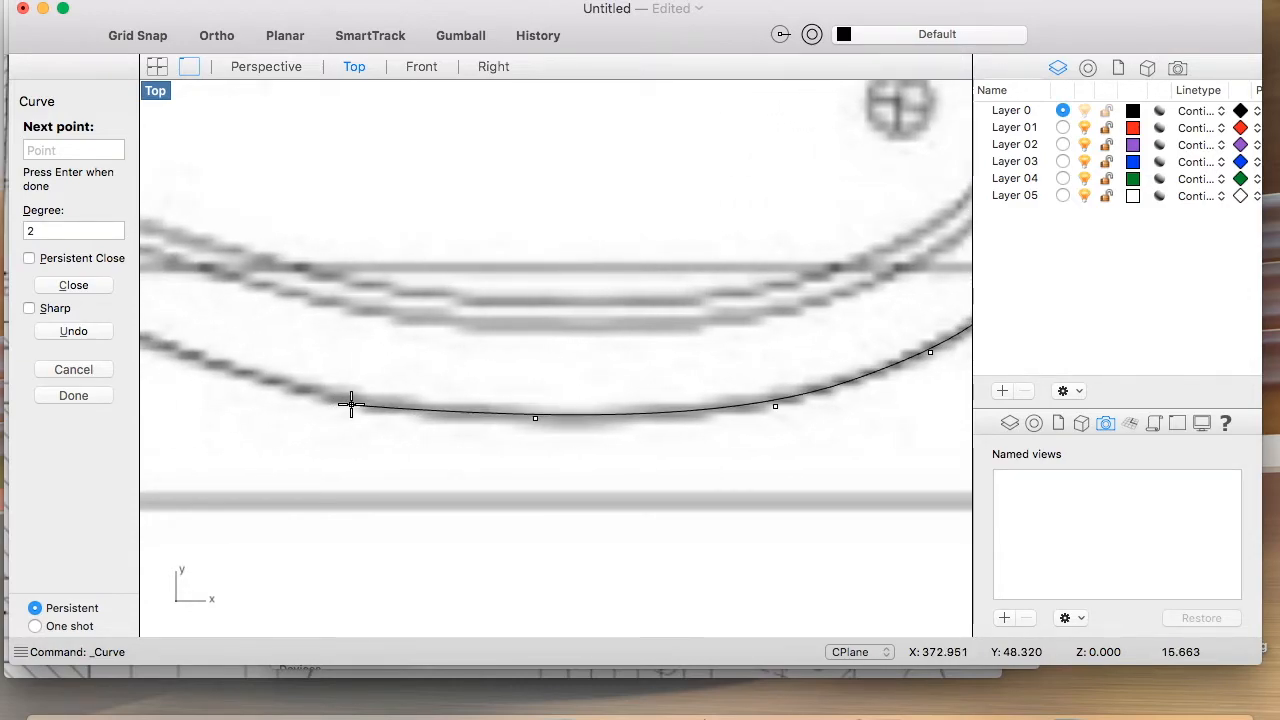
left_click(361, 401)
scroll(345, 401, "left", 6)
left_click(438, 400)
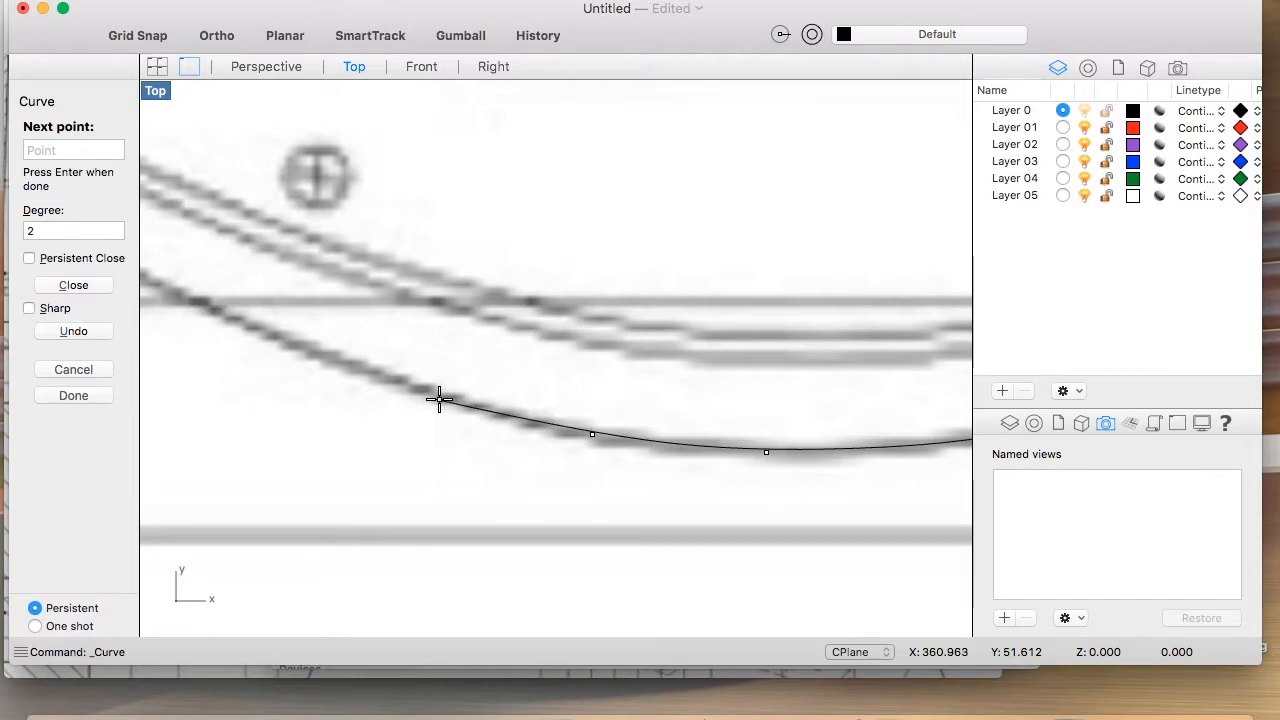
left_click(254, 327)
scroll(270, 336, "left", 10)
scroll(270, 336, "up", 4)
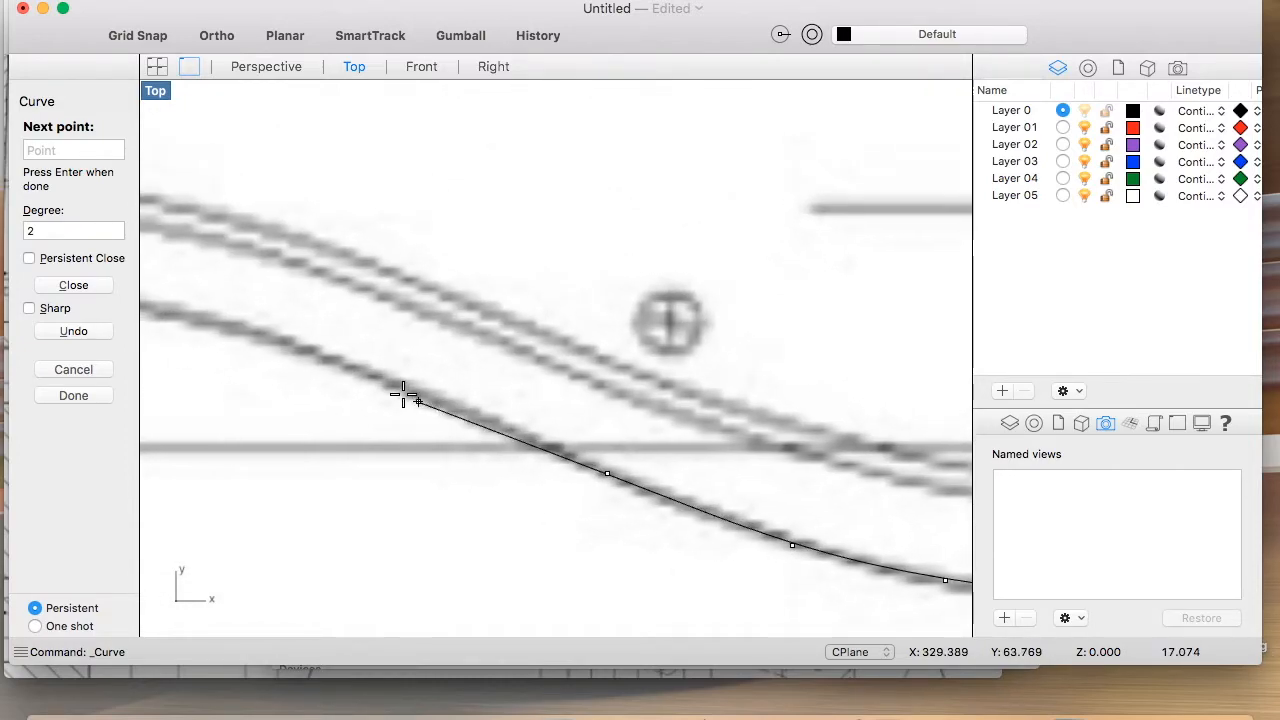
Step: Add curve points up to and over the crest of the lower waist
left_click(398, 388)
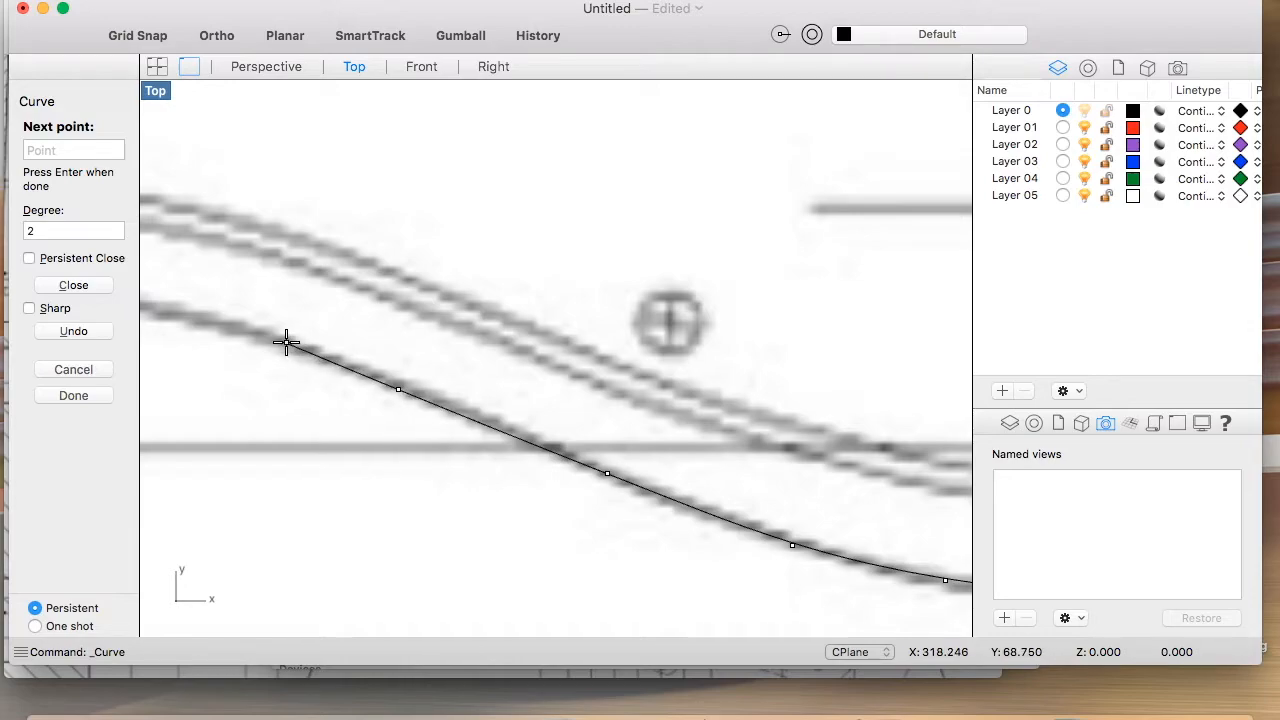
left_click(286, 343)
scroll(309, 346, "left", 5)
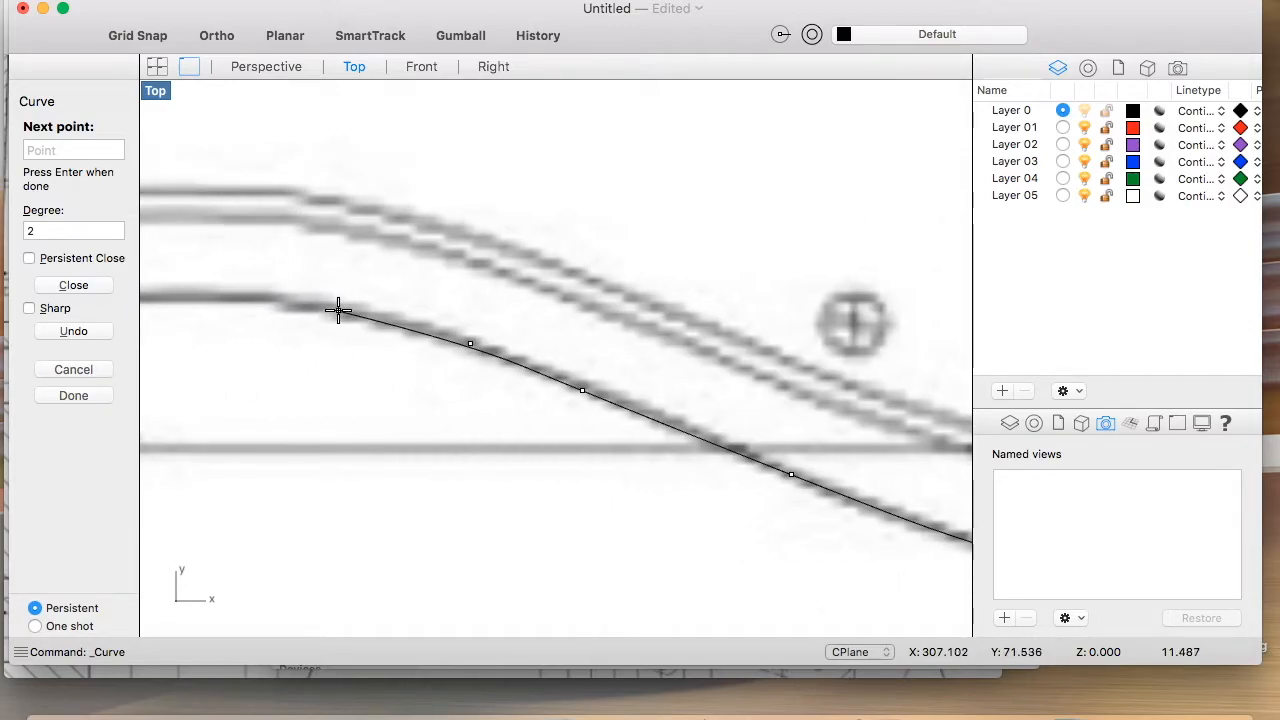
left_click(340, 308)
scroll(351, 309, "left", 5)
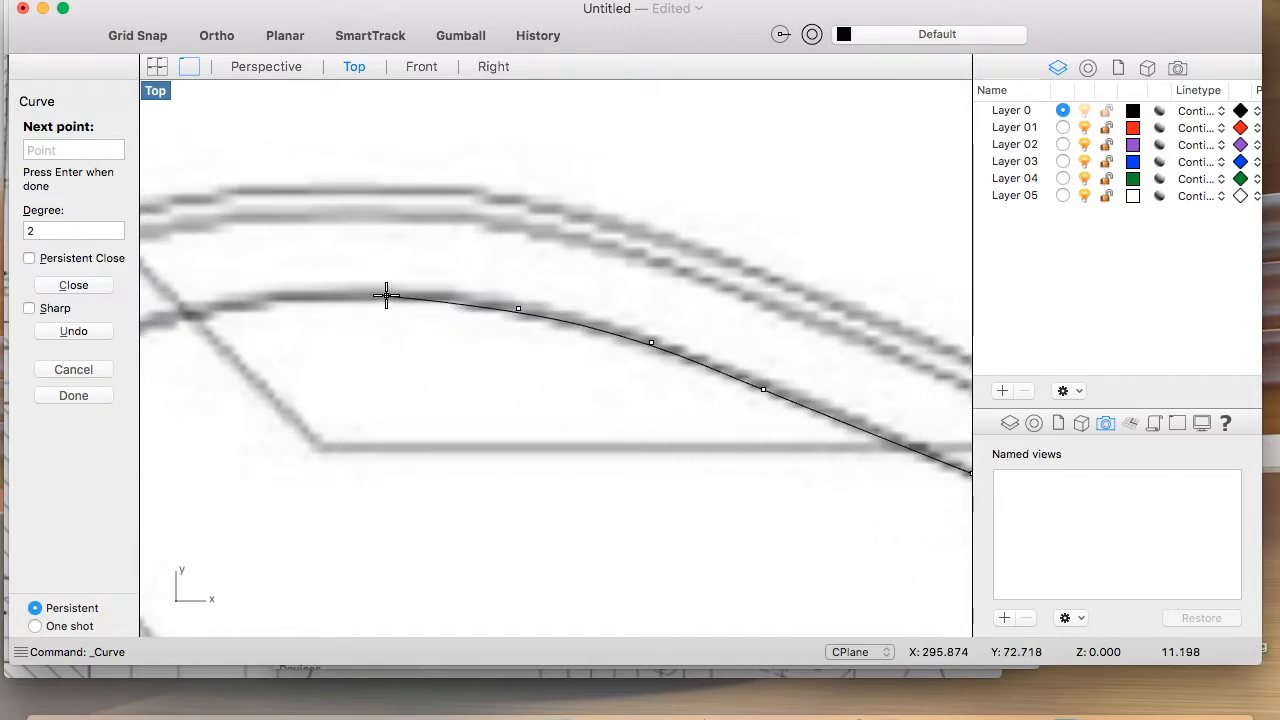
left_click(282, 298)
scroll(282, 298, "left", 6)
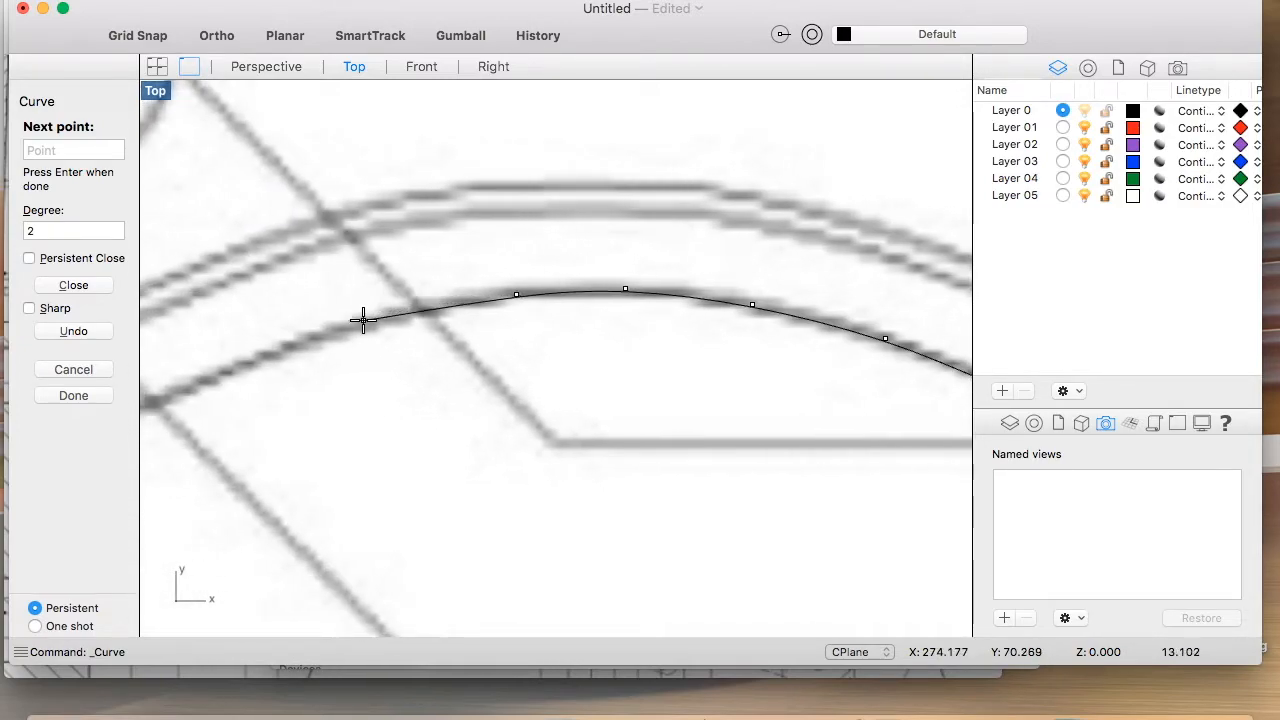
Step: Trace from the waist down the nearly straight edge towards the lower bout
left_click(250, 363)
scroll(306, 357, "left", 9)
scroll(306, 357, "down", 6)
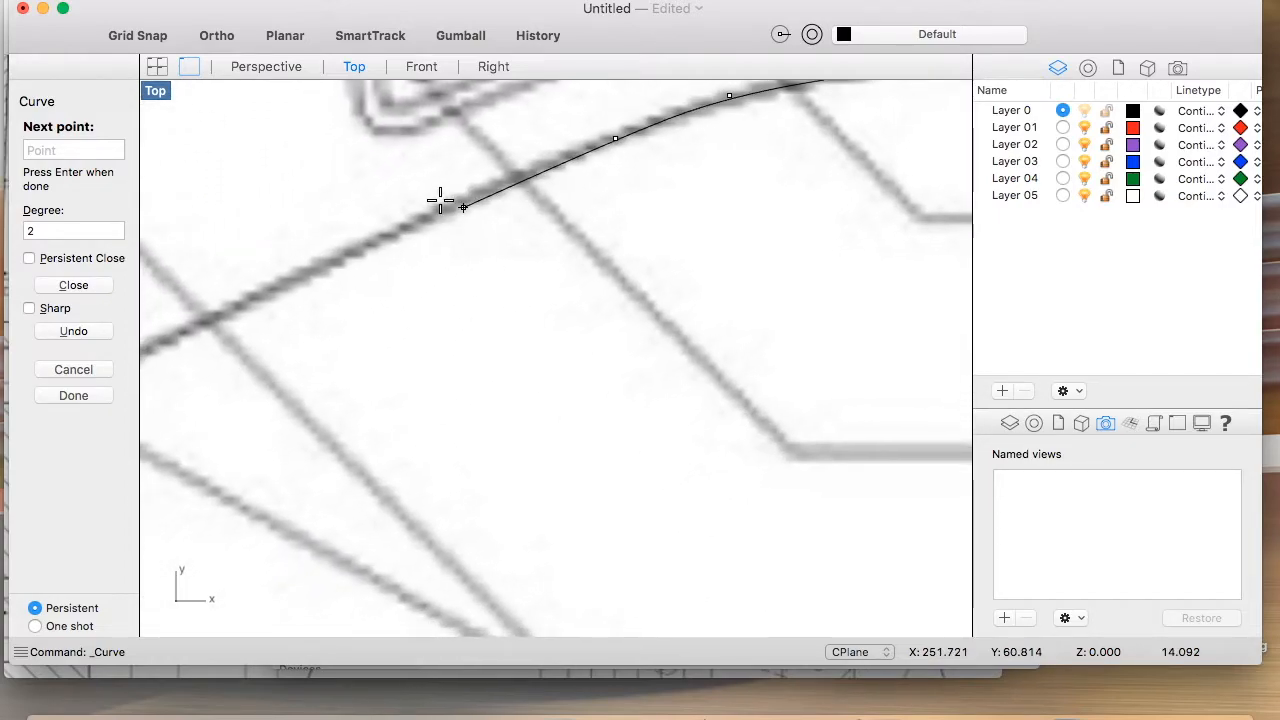
left_click(394, 228)
left_click(206, 320)
scroll(266, 320, "left", 10)
scroll(266, 320, "down", 3)
scroll(330, 322, "left", 10)
scroll(330, 322, "down", 3)
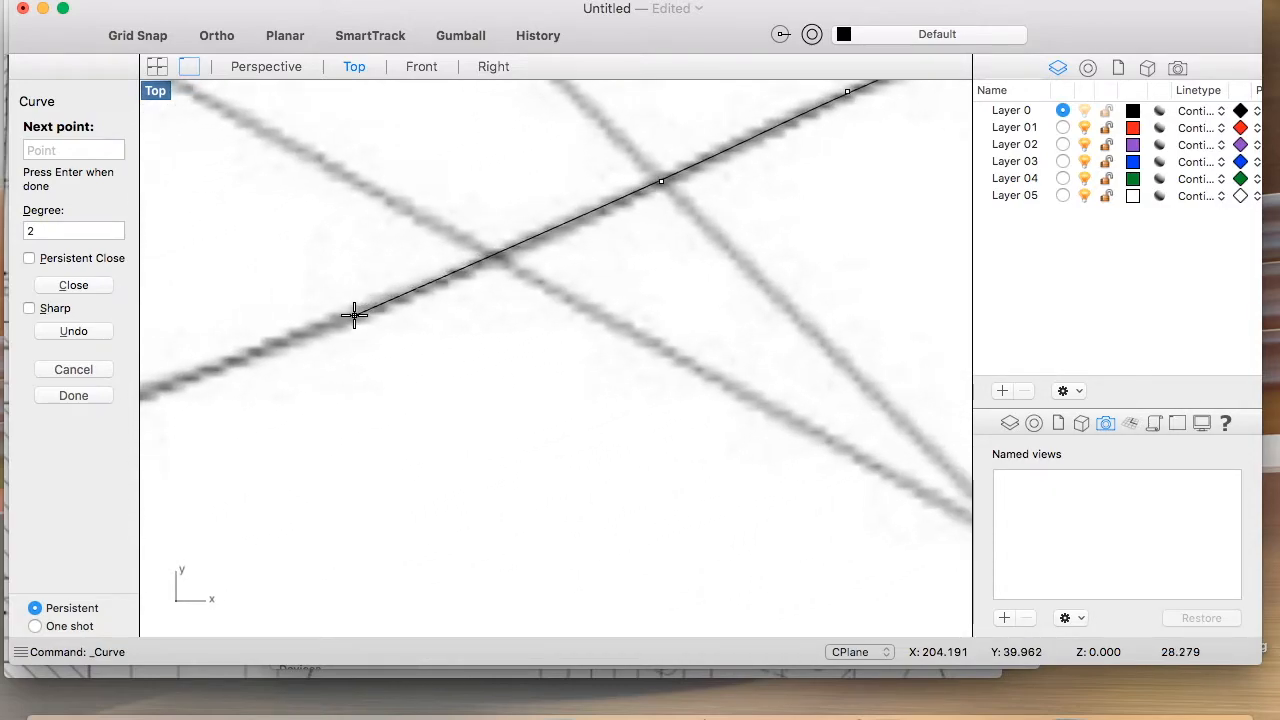
Step: Continue the curve along the lower bout past the section line marked C
scroll(351, 331, "up", 5)
scroll(350, 328, "left", 5)
scroll(350, 328, "down", 1)
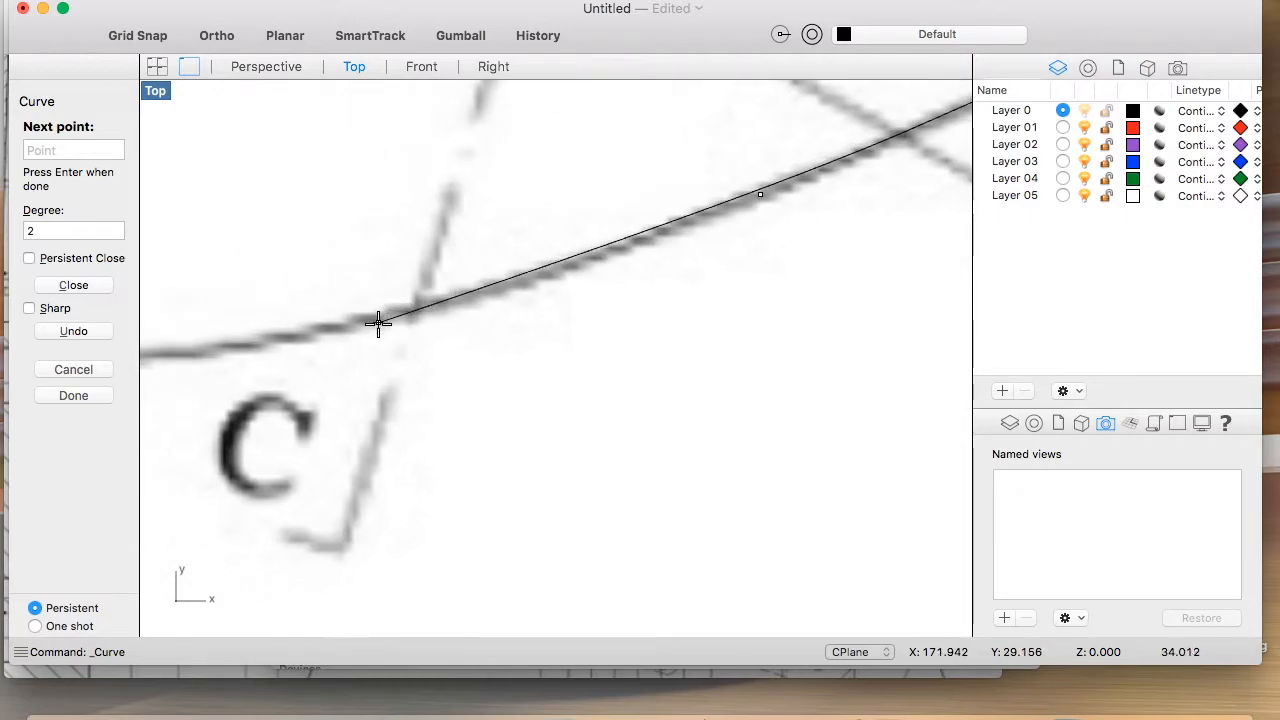
left_click(402, 313)
scroll(247, 347, "left", 14)
scroll(247, 347, "down", 2)
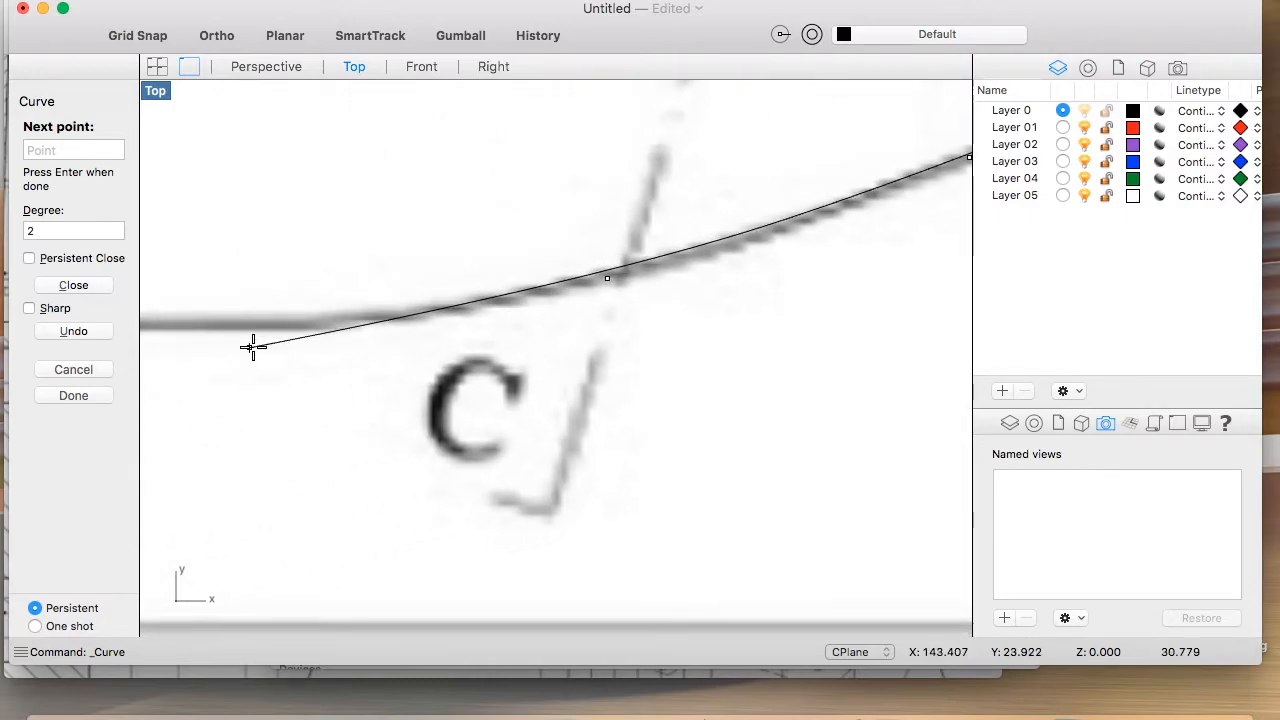
left_click(510, 297)
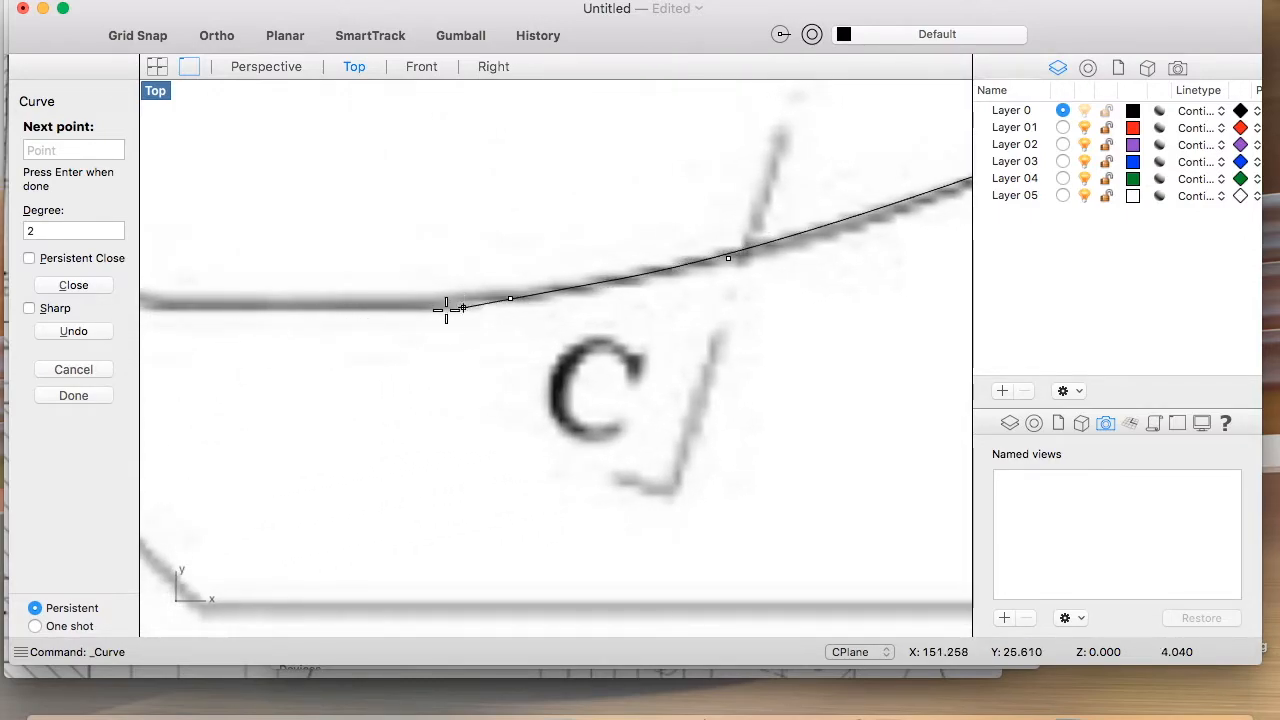
Step: Trace along the flat bottom of the lower bout and up to the start of the jack plate
left_click(276, 307)
scroll(274, 307, "left", 2)
scroll(274, 307, "left", 16)
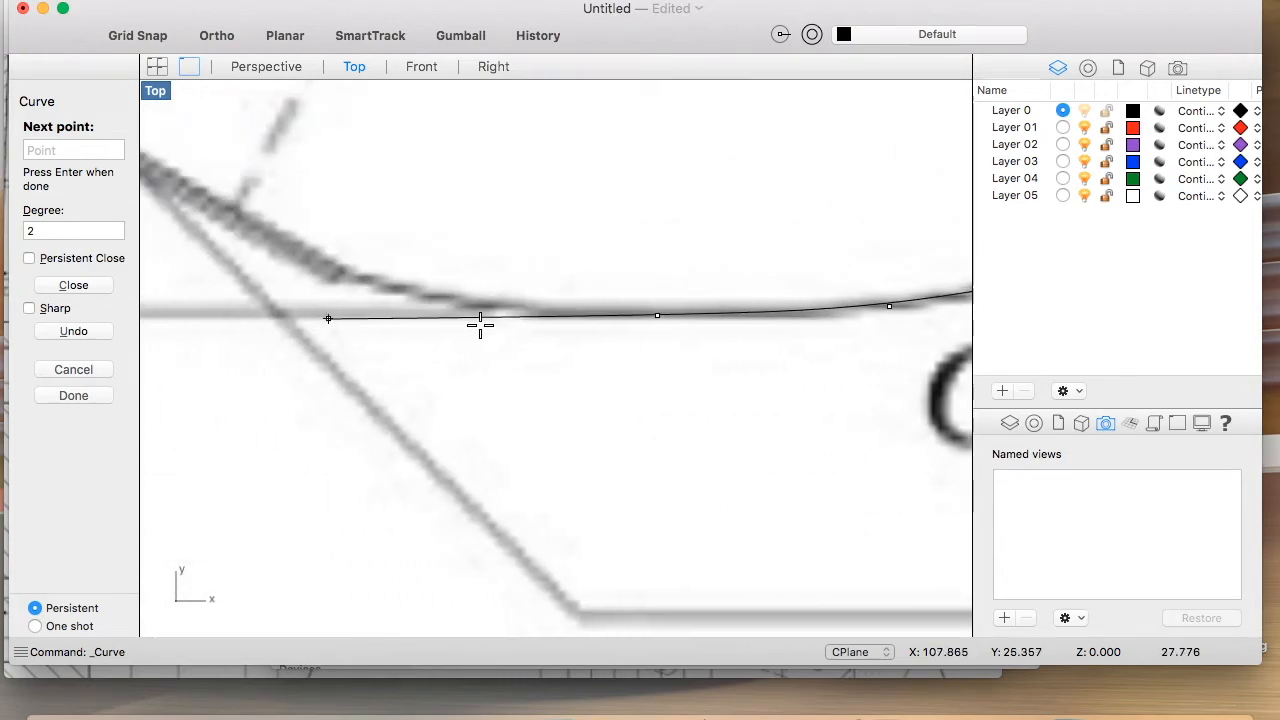
left_click(495, 299)
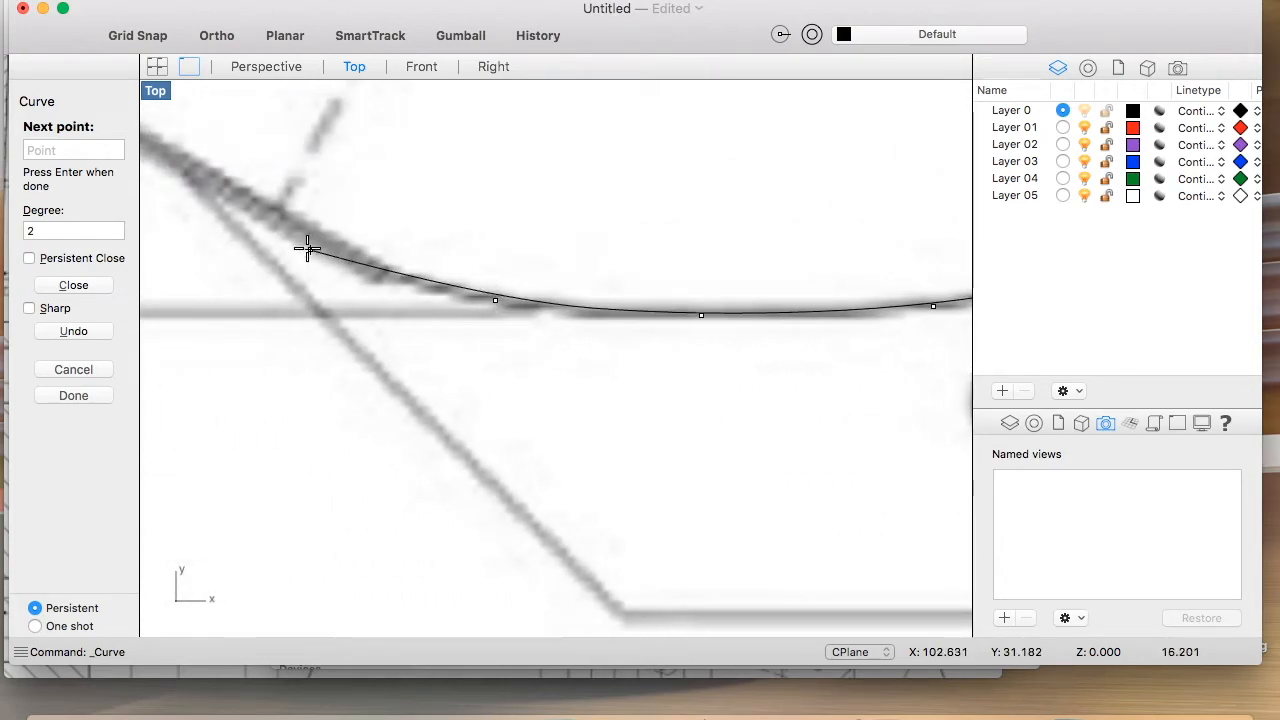
left_click(367, 265)
scroll(267, 210, "left", 2)
scroll(267, 210, "up", 2)
Step: Extend the curve along the thick jack plate edge and onto the rounded rear corner of the body
scroll(267, 212, "up", 18)
scroll(267, 212, "left", 12)
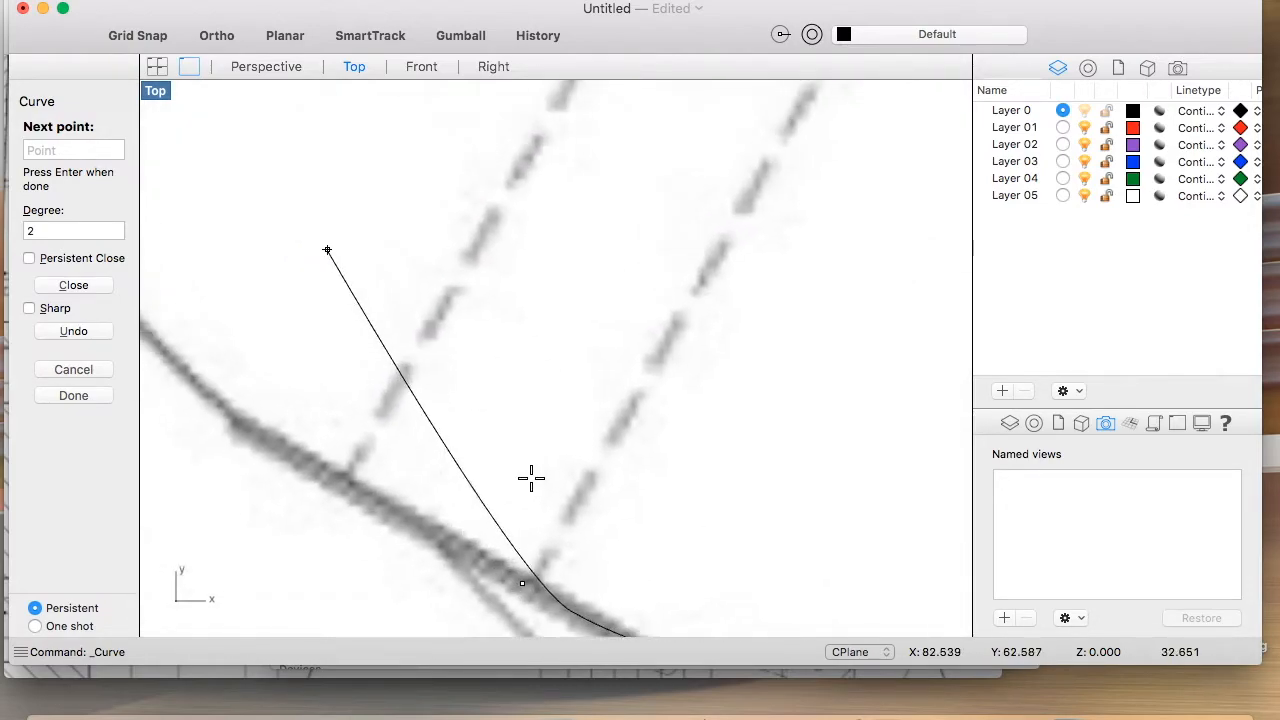
scroll(380, 517, "down", 4)
scroll(380, 517, "right", 2)
scroll(383, 482, "down", 10)
scroll(383, 482, "right", 2)
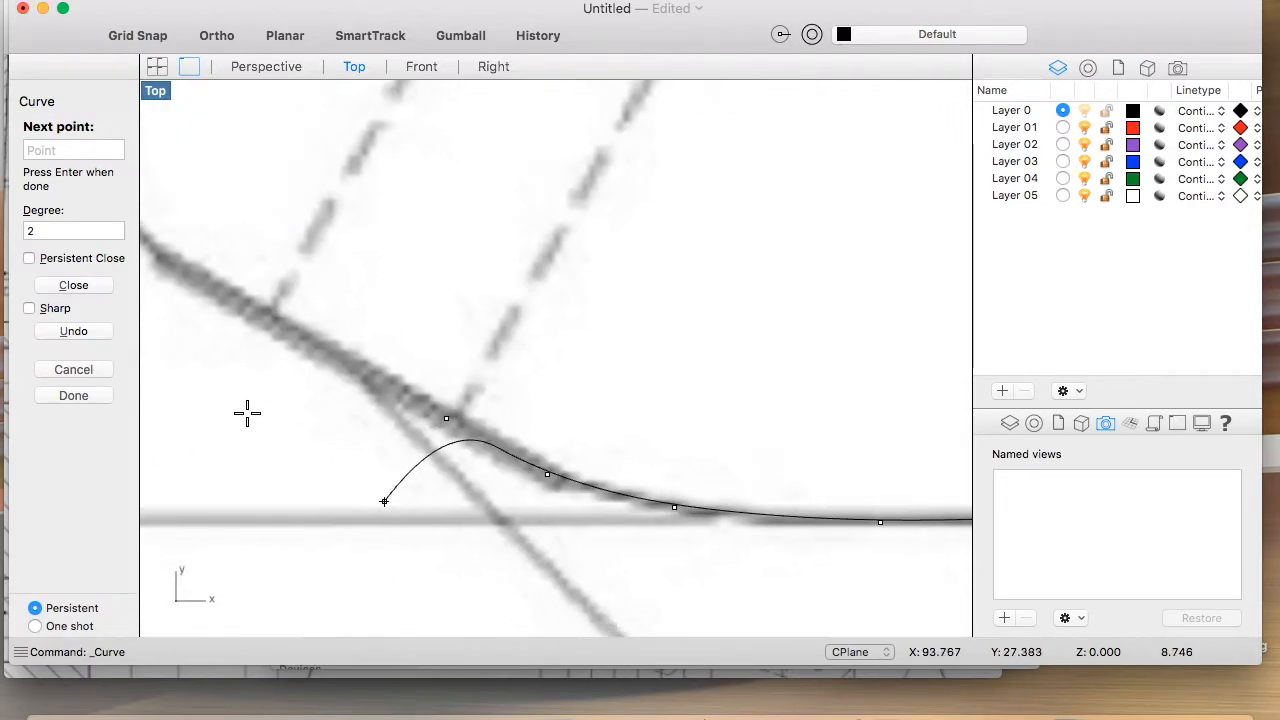
scroll(220, 346, "up", 5)
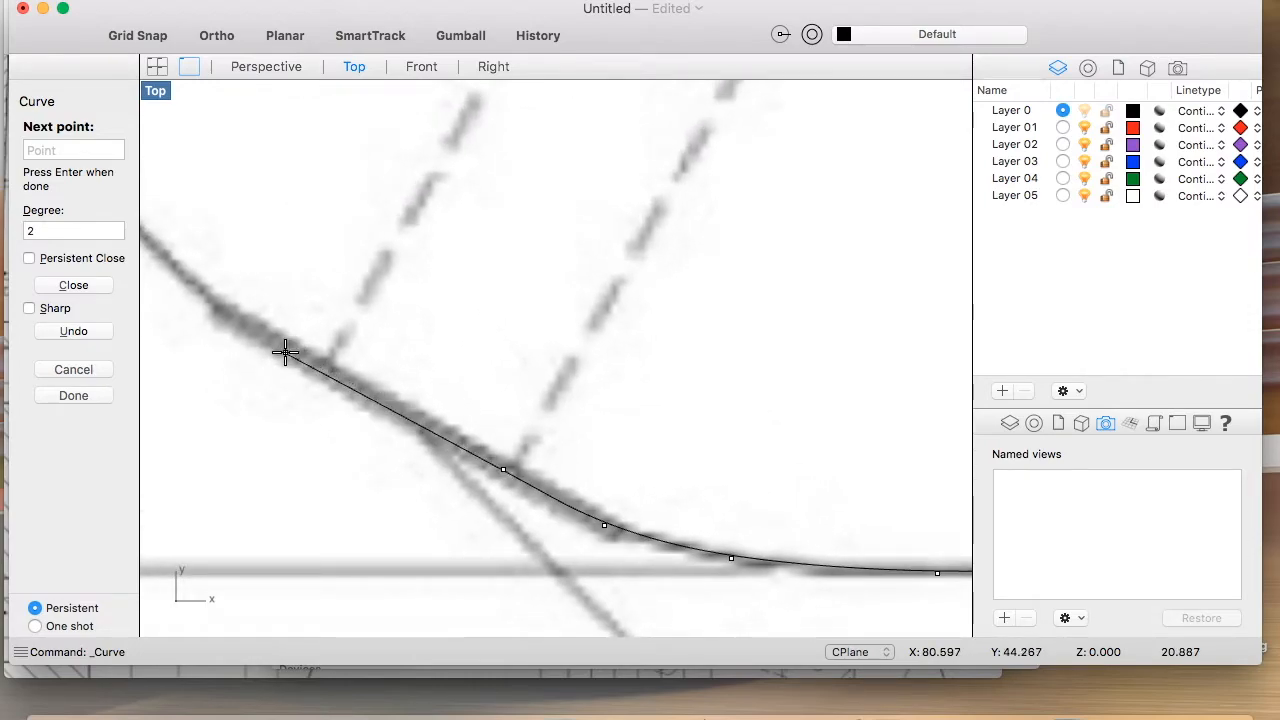
left_click(197, 285)
scroll(200, 295, "up", 5)
scroll(200, 295, "left", 5)
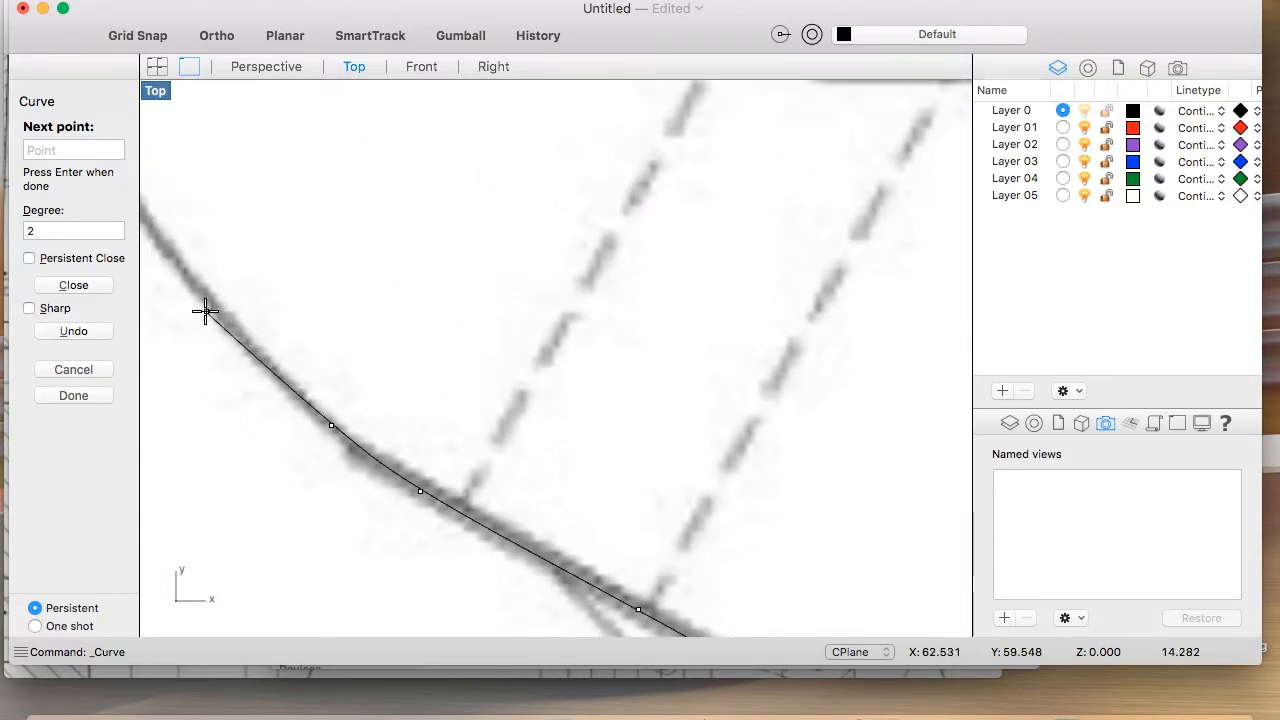
Step: Add curve points around the rounded rear corner and up onto the tail edge
left_click(209, 304)
scroll(200, 285, "up", 2)
scroll(200, 285, "left", 2)
scroll(215, 300, "up", 4)
scroll(215, 300, "left", 3)
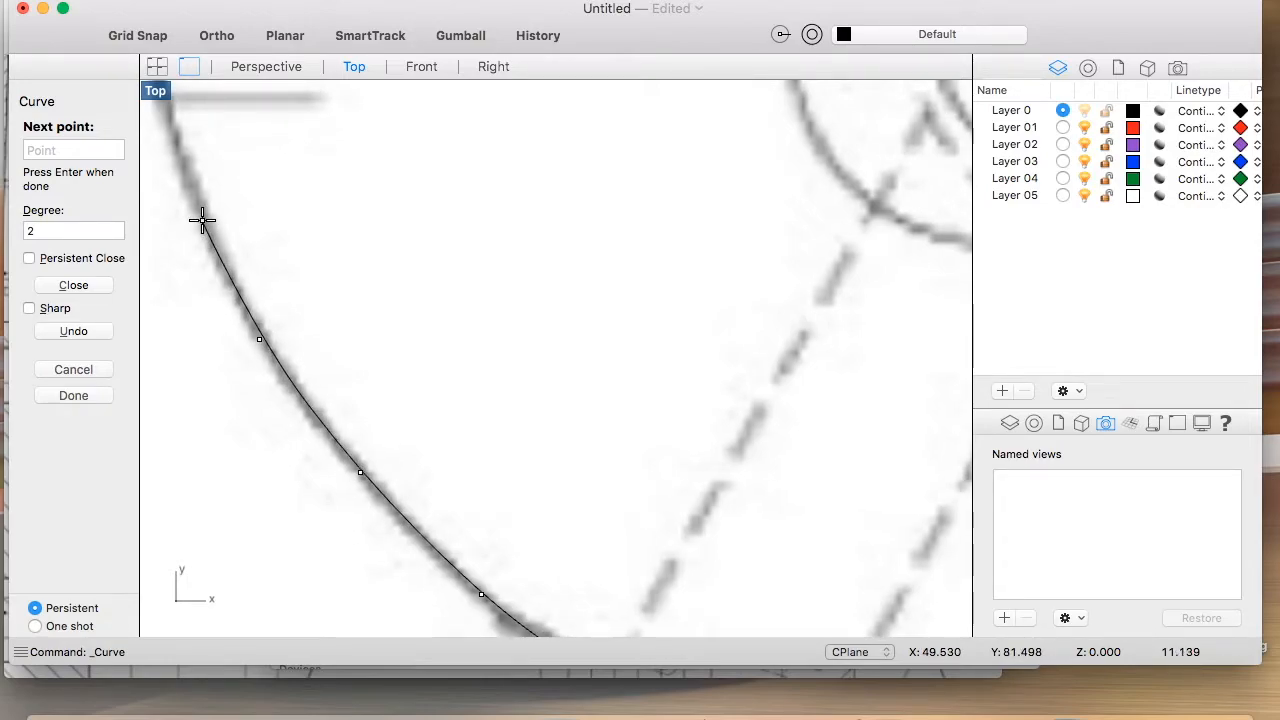
scroll(216, 260, "up", 8)
scroll(216, 260, "left", 4)
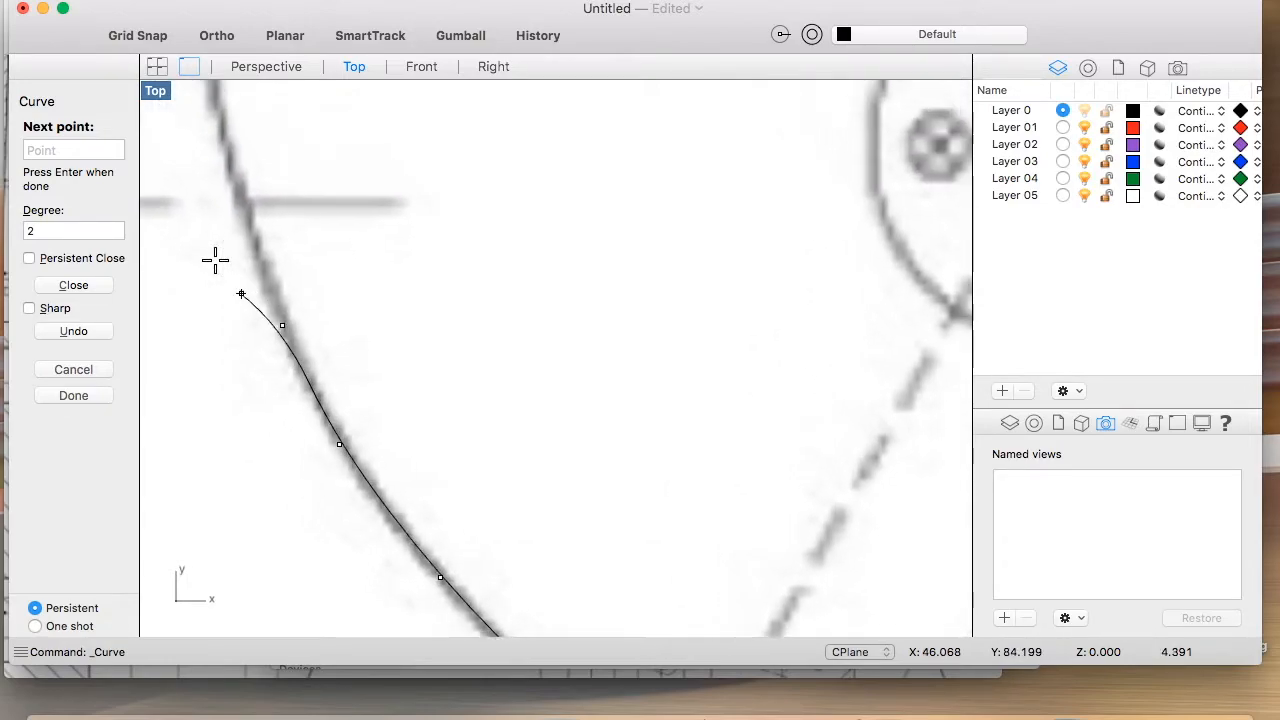
left_click(268, 302)
scroll(268, 295, "up", 7)
scroll(268, 295, "left", 3)
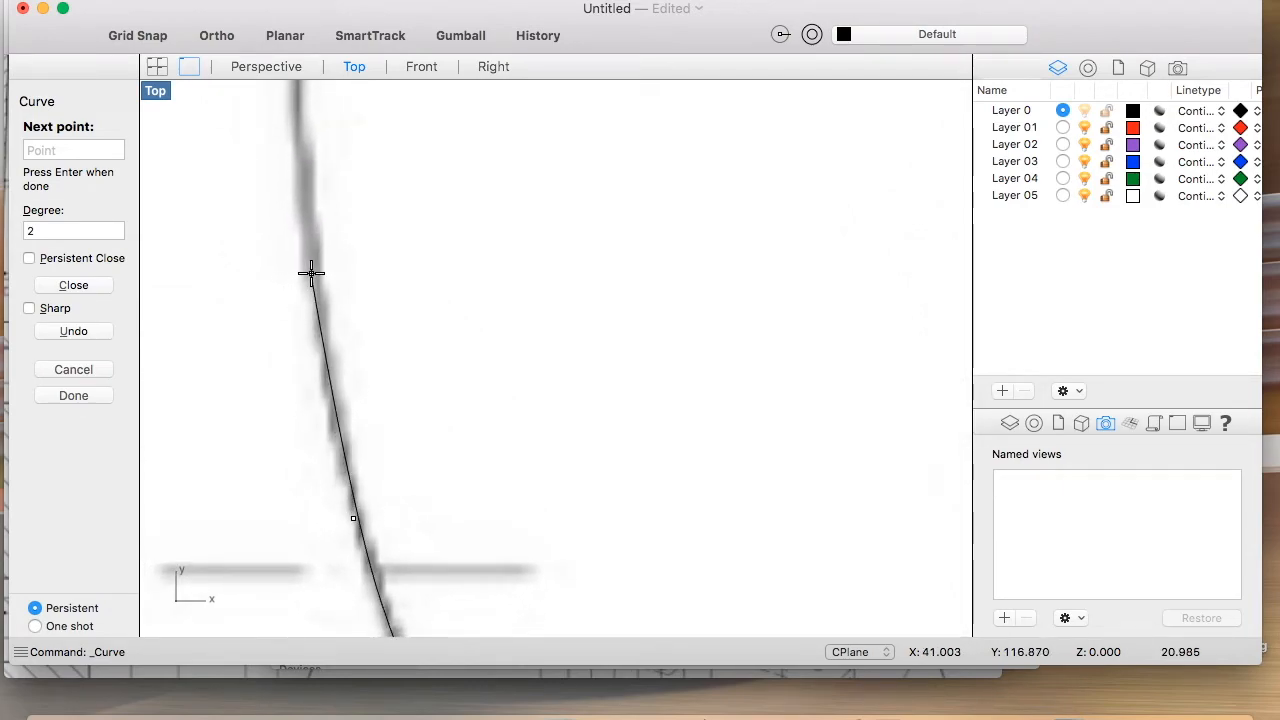
Step: Trace up the nearly vertical tail edge to the end strap button
left_click(312, 271)
scroll(312, 271, "up", 5)
scroll(312, 271, "left", 1)
scroll(324, 215, "up", 4)
scroll(324, 215, "left", 1)
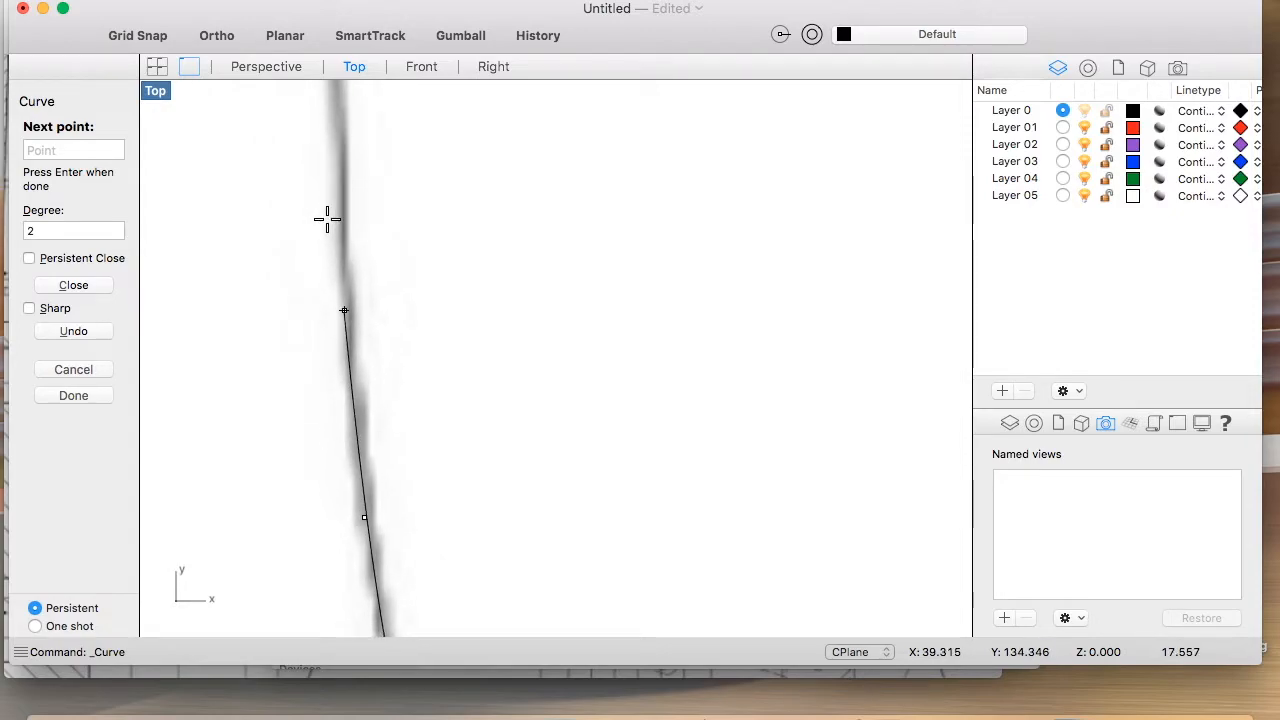
scroll(341, 220, "up", 2)
scroll(341, 220, "right", 1)
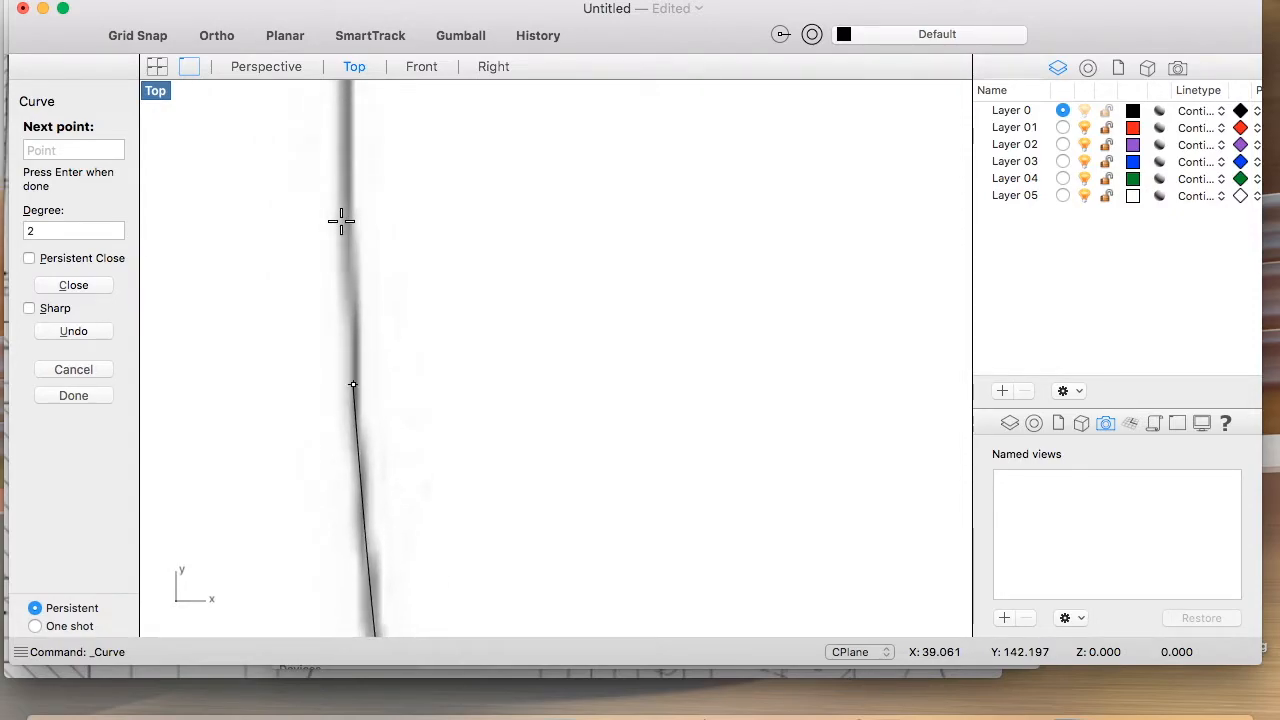
scroll(348, 220, "up", 4)
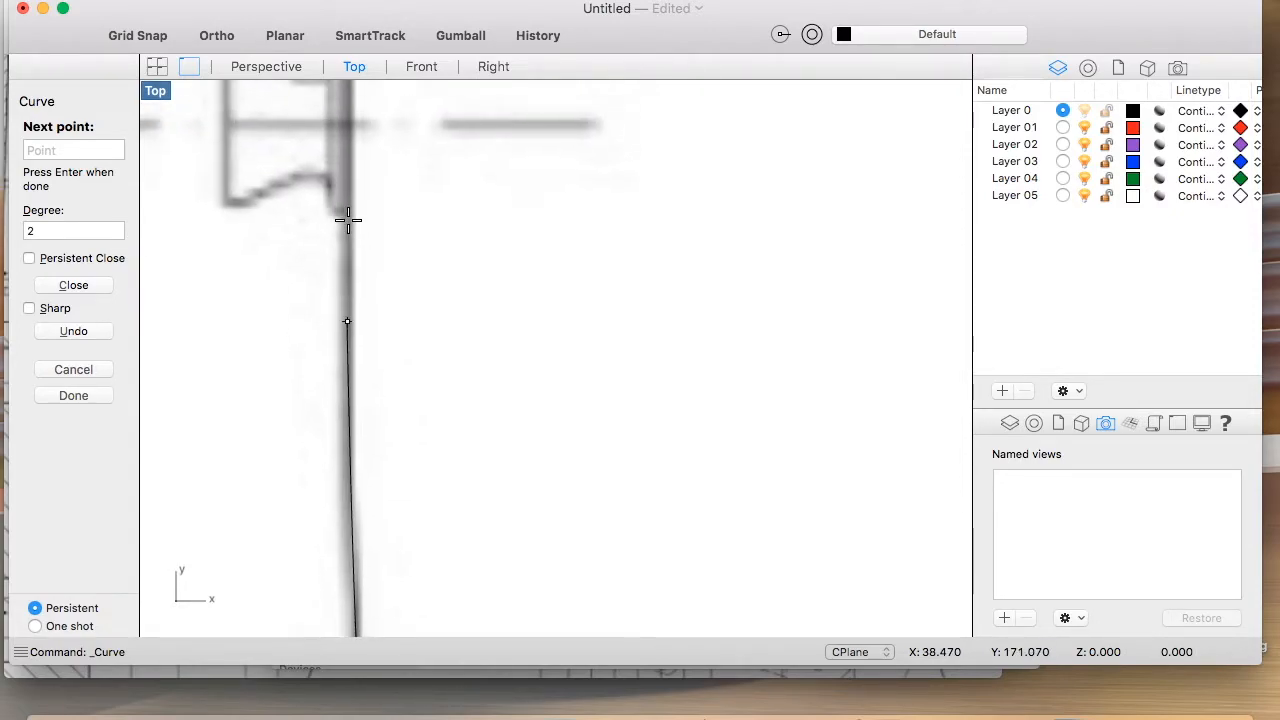
scroll(347, 200, "up", 6)
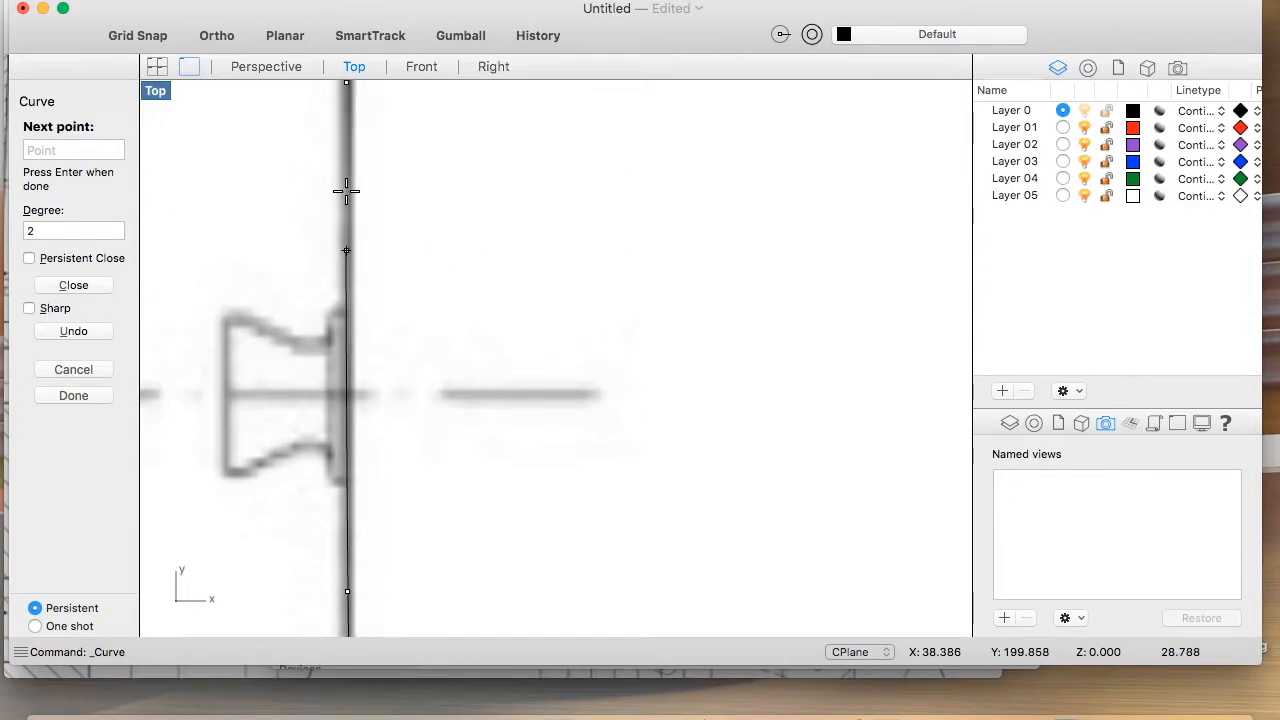
Step: Carry the curve past the strap button and close it at its starting point
left_click(346, 290)
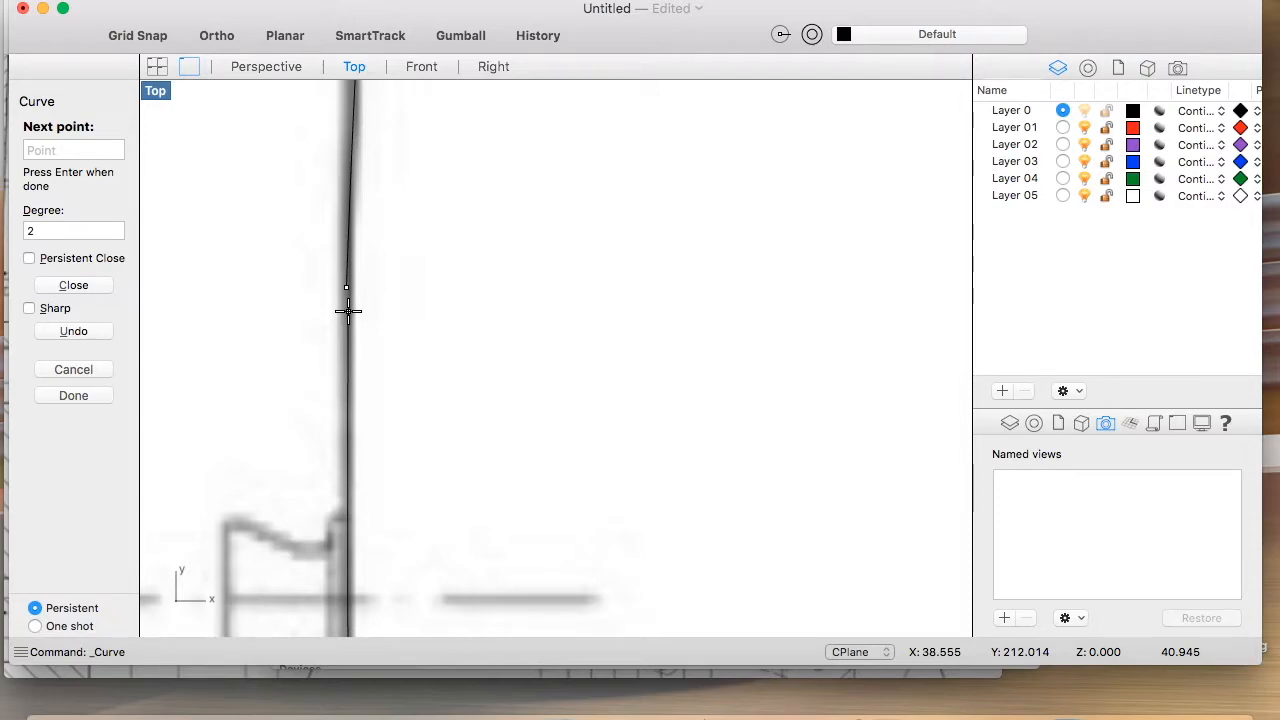
scroll(348, 311, "up", 2)
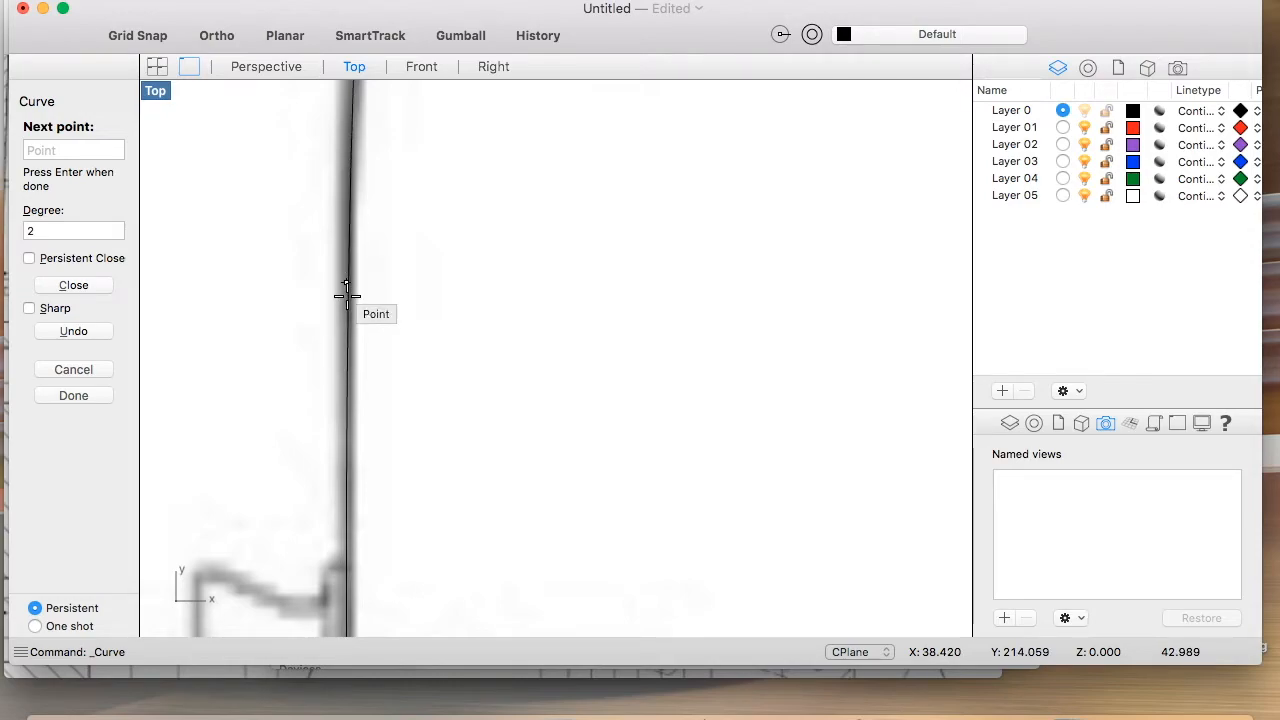
left_click(347, 296)
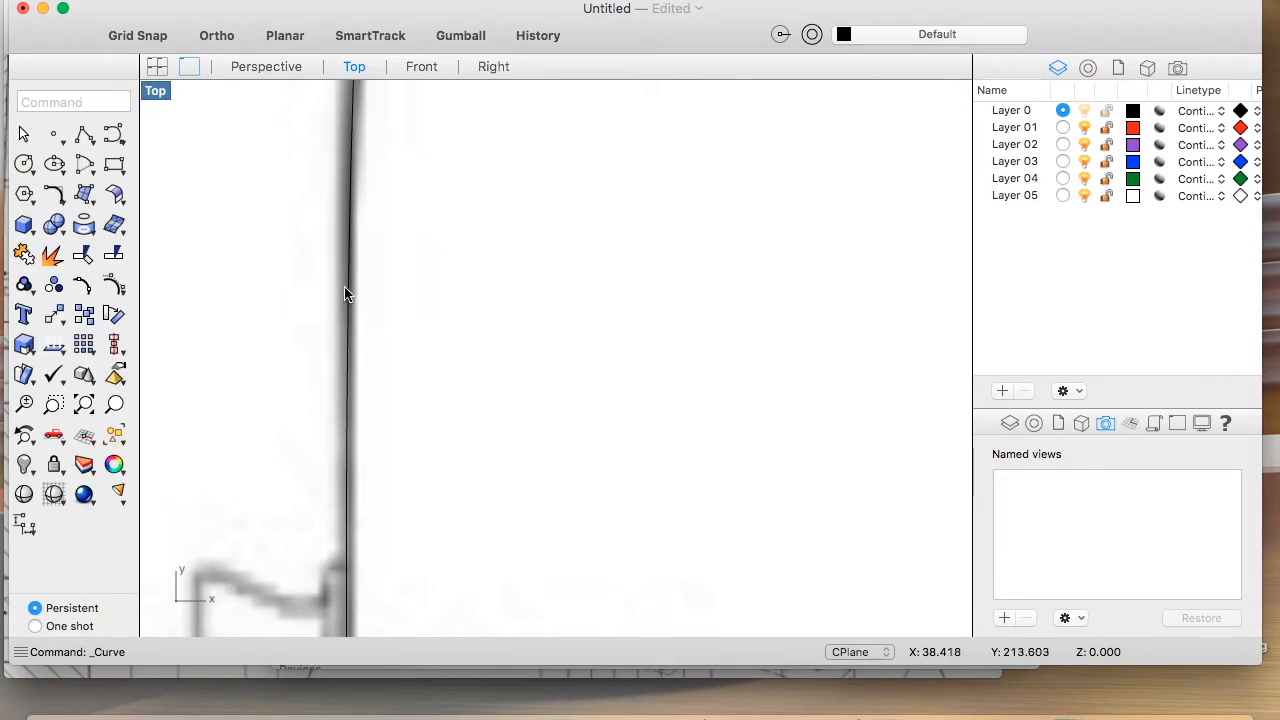
Step: View the entire blueprint and pick the traced curve rather than the image surface to check the body outline
scroll(370, 287, "down", 20)
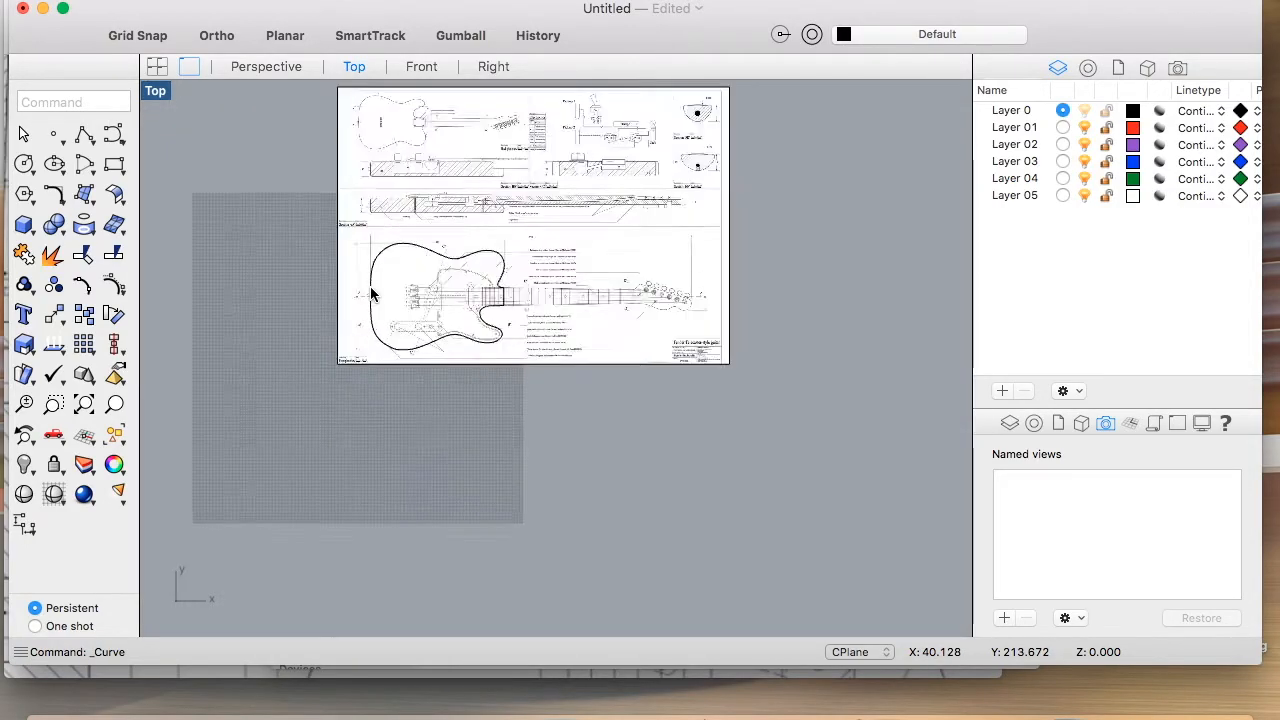
scroll(370, 287, "up", 7)
left_click(370, 274)
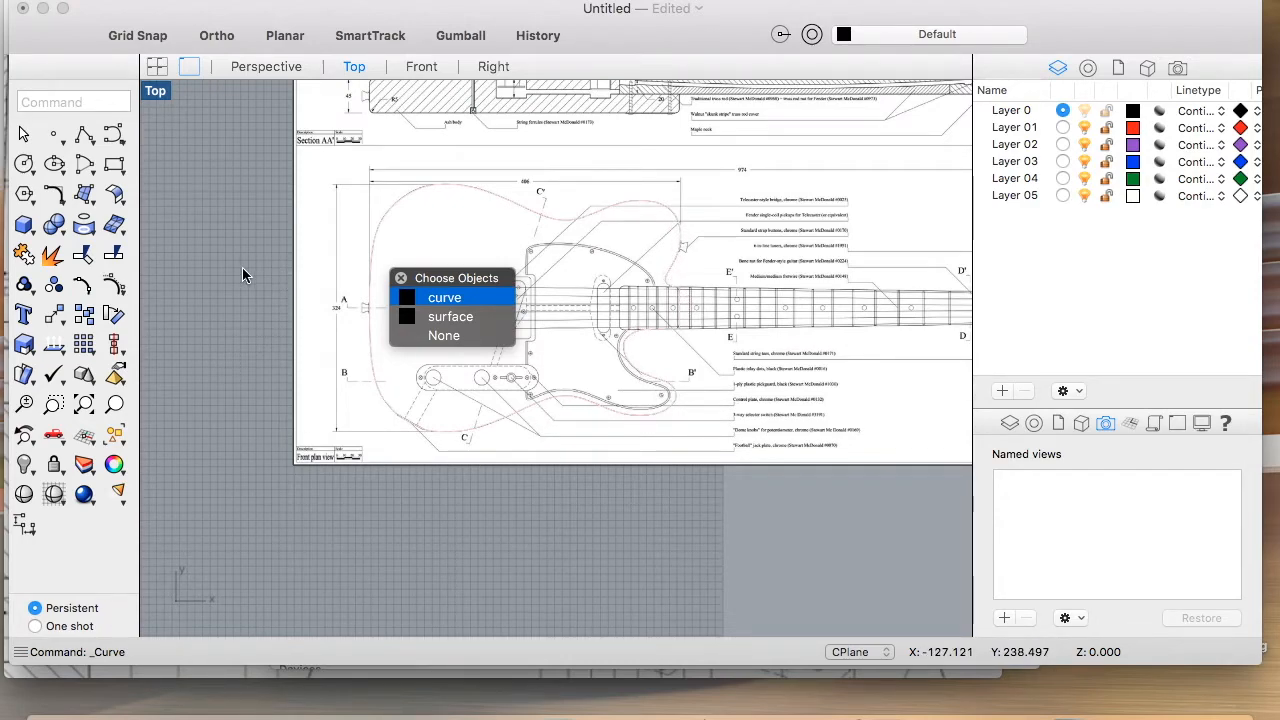
left_click(430, 295)
scroll(468, 296, "right", 3)
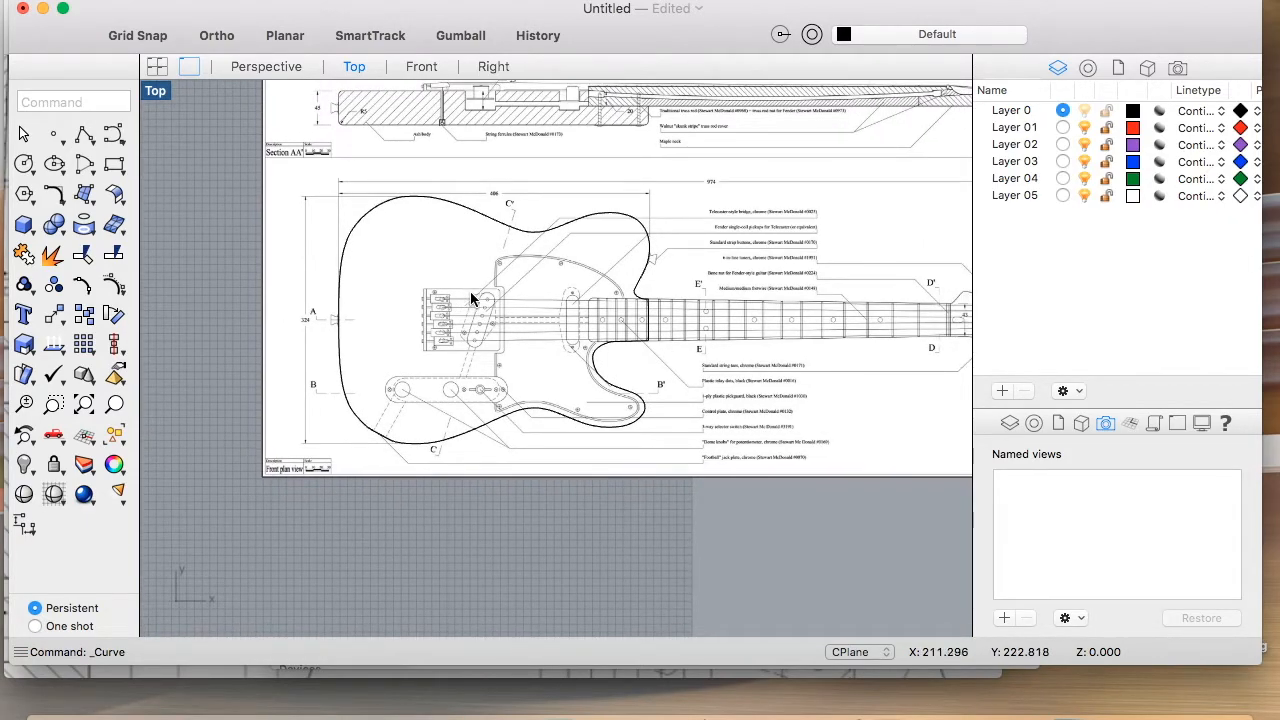
Step: Start a degree 2 control point curve just outside the bridge pickup's dashed cavity outline, running up its slanted tail-side edge
scroll(471, 291, "up", 6)
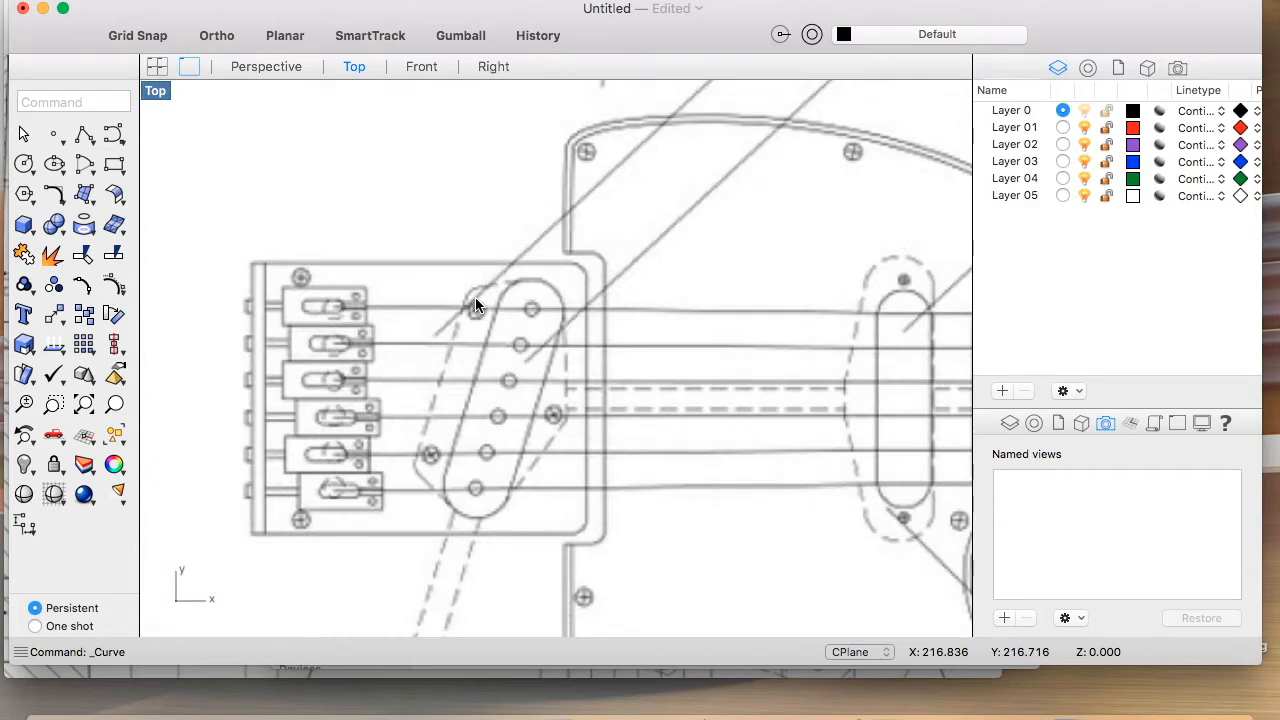
scroll(476, 304, "down", 3)
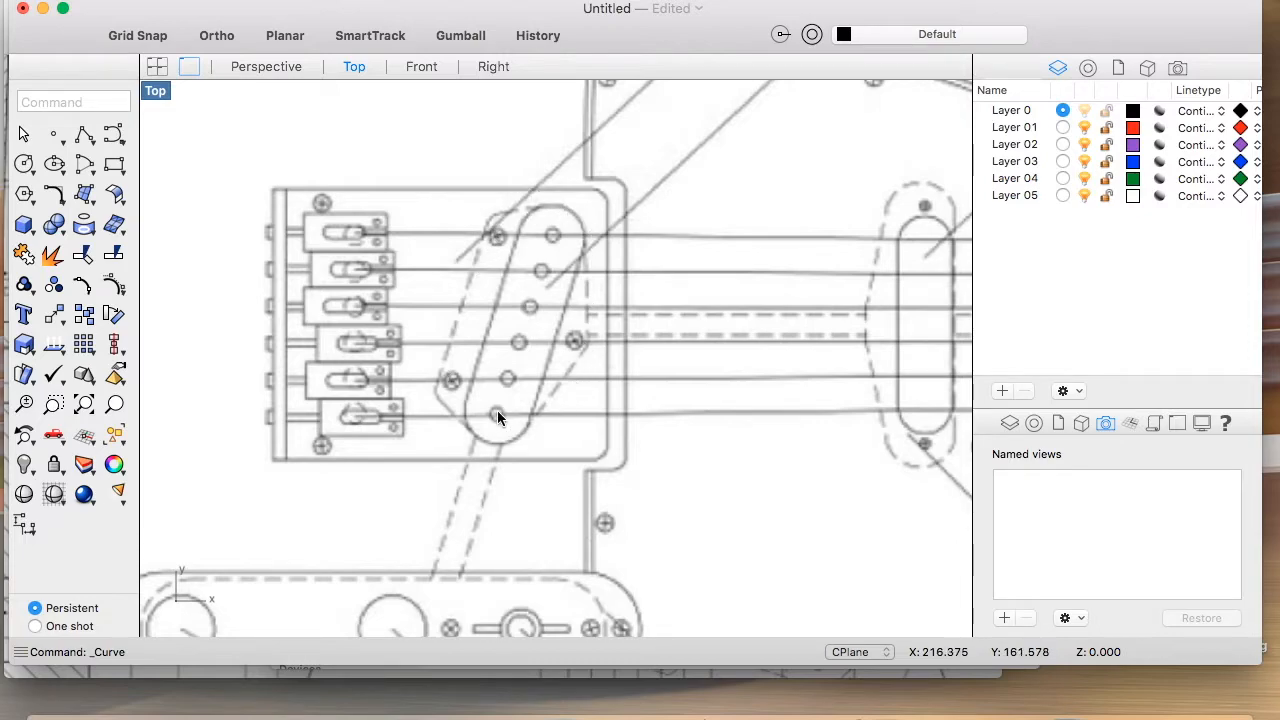
scroll(497, 418, "right", 5)
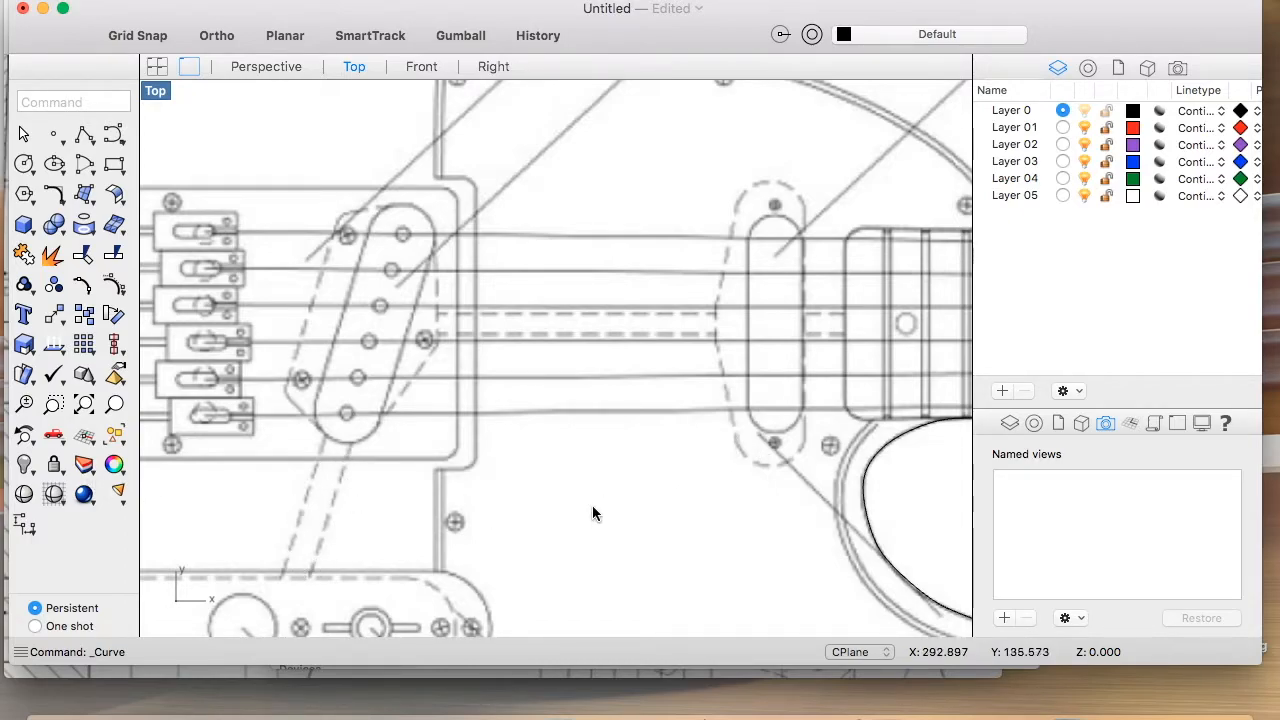
scroll(624, 515, "left", 5)
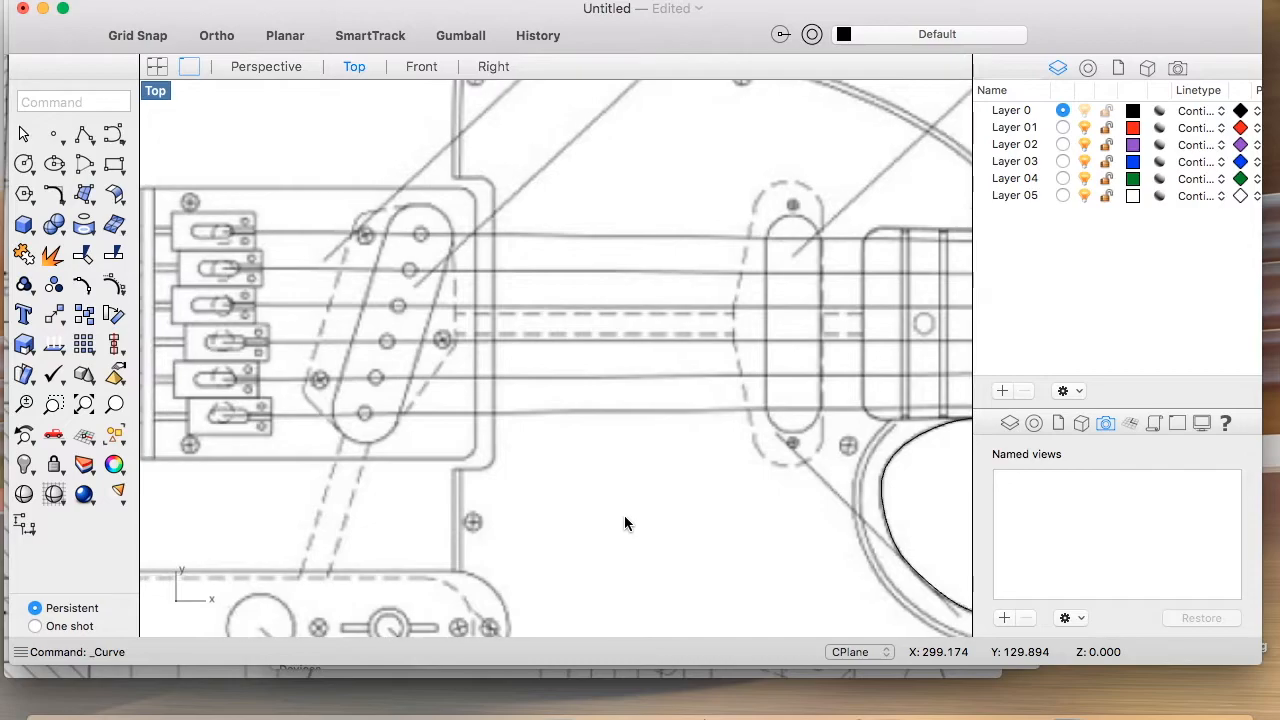
scroll(420, 615, "down", 4)
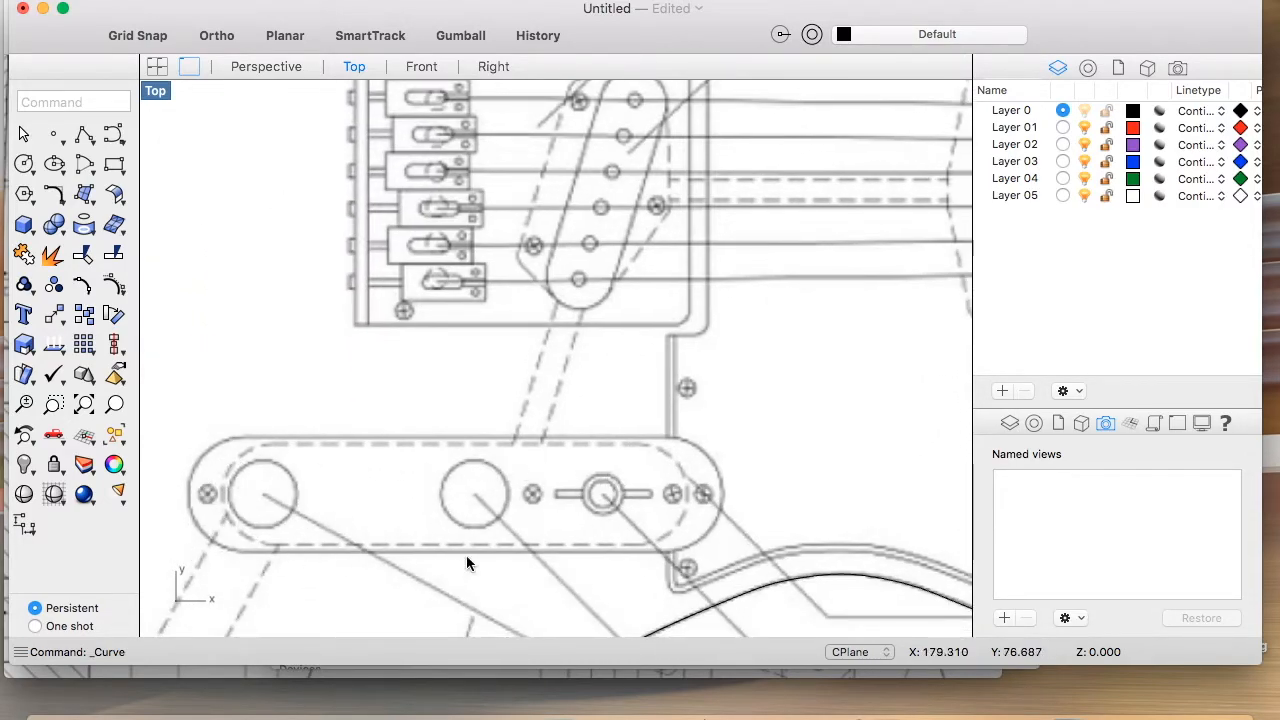
scroll(575, 447, "up", 5)
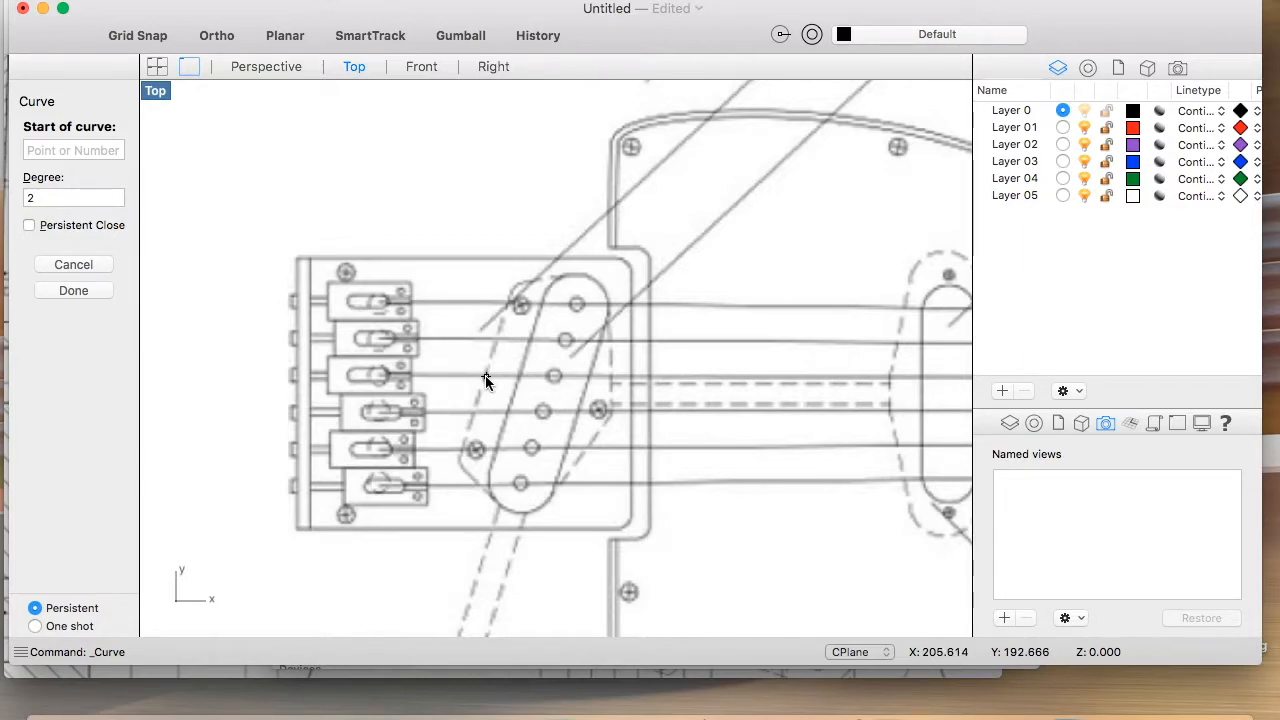
scroll(486, 381, "up", 5)
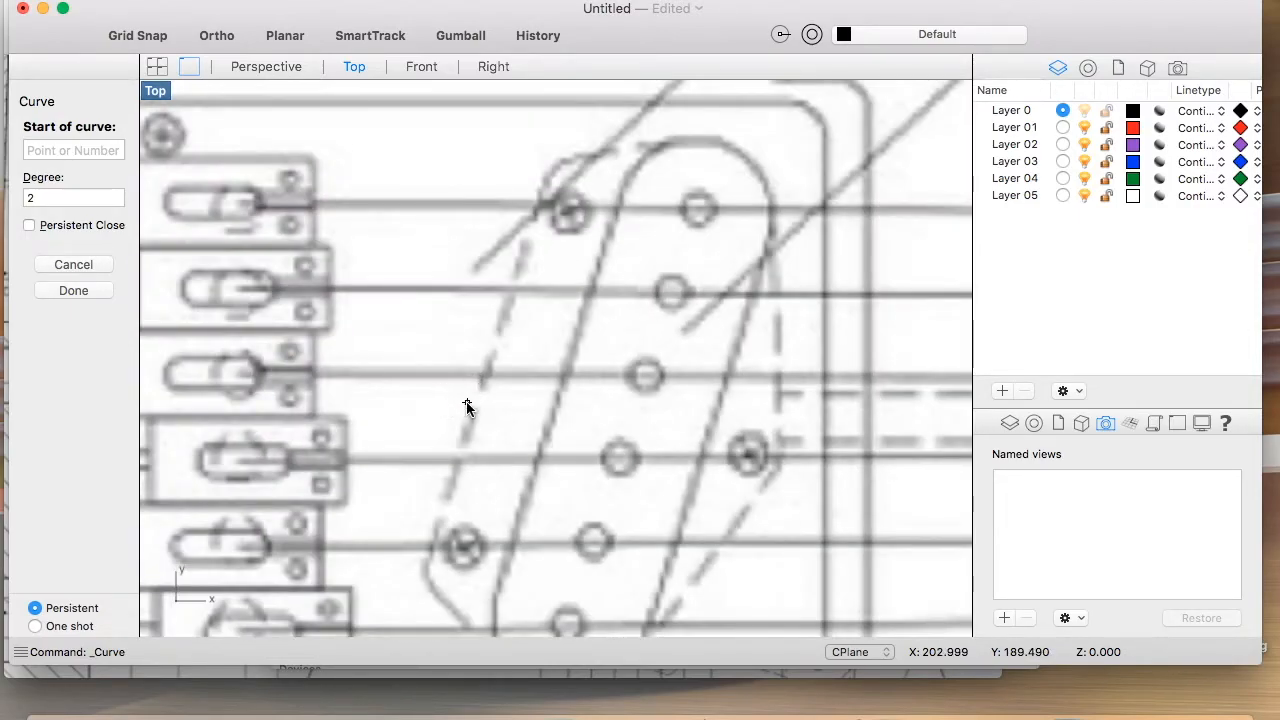
scroll(464, 404, "up", 2)
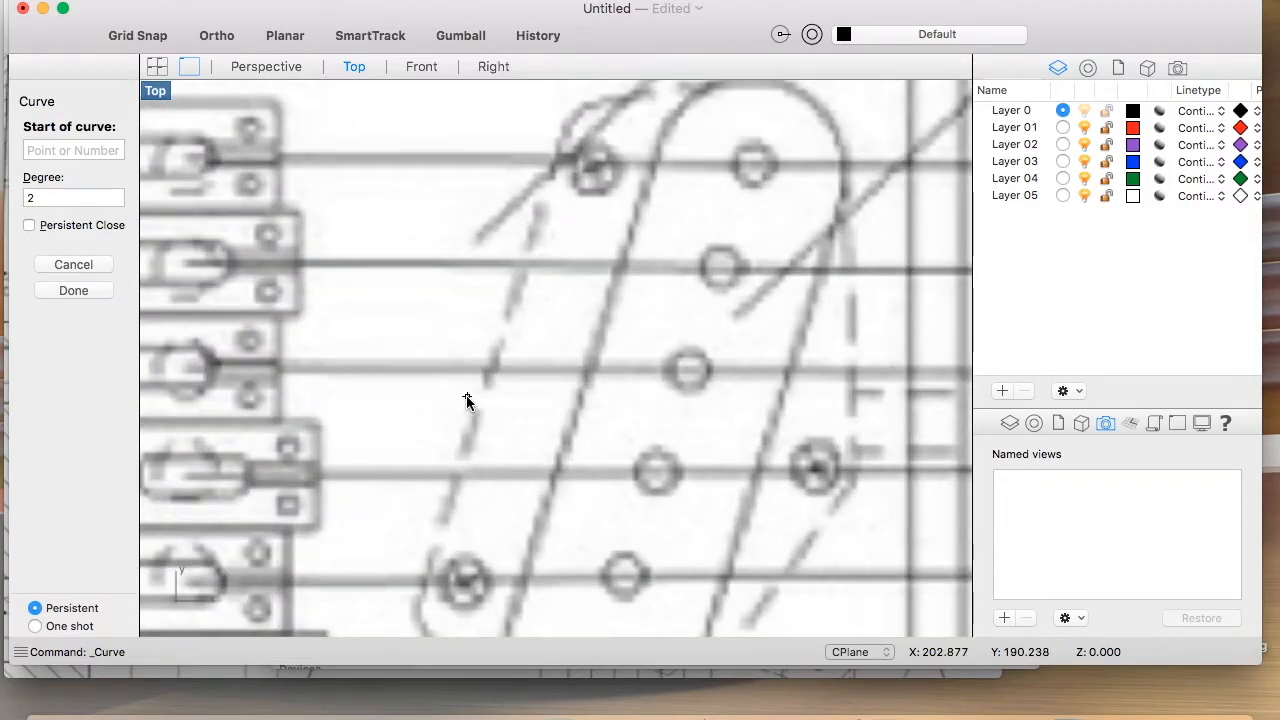
left_click(466, 396)
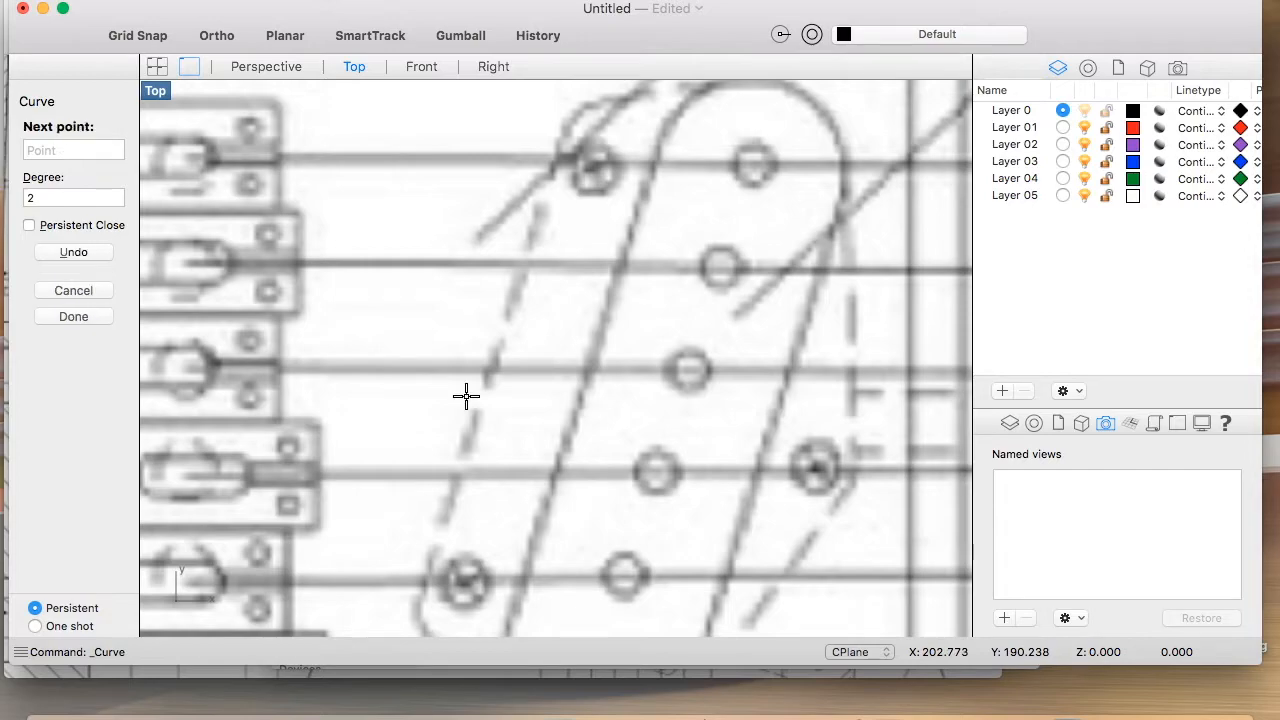
left_click(534, 182)
scroll(529, 183, "up", 5)
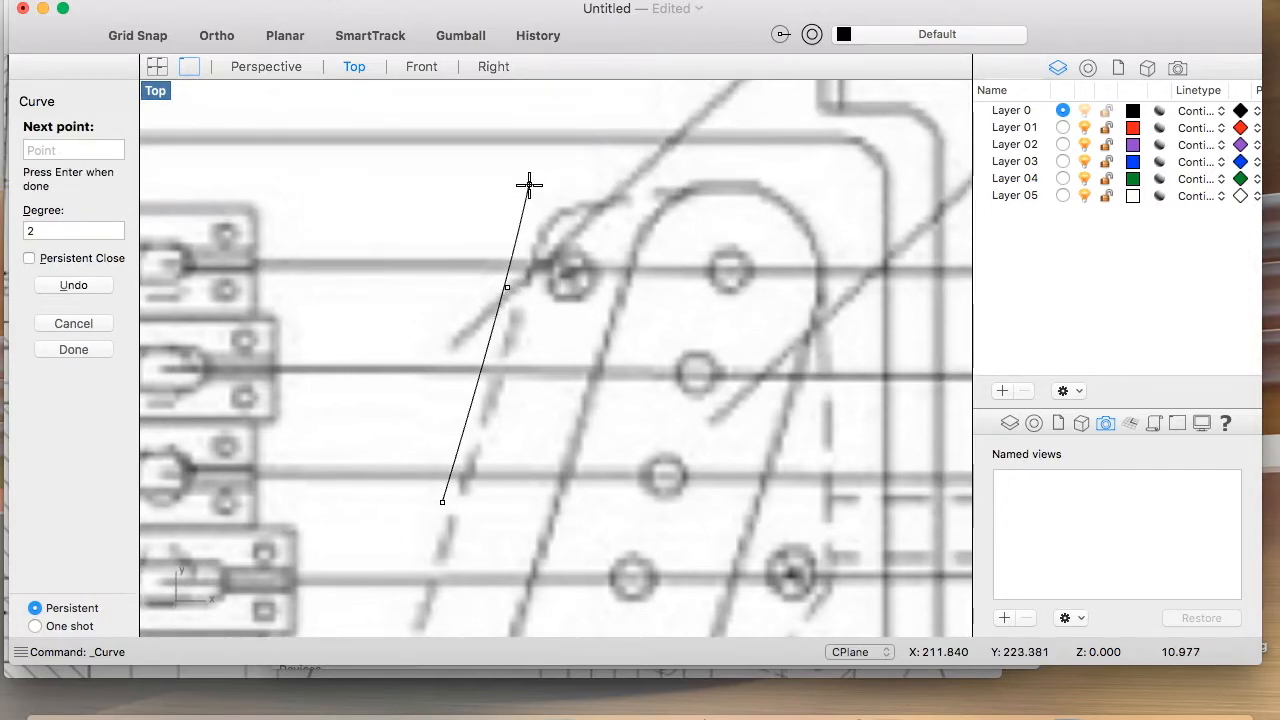
Step: Carry the curve around the rounded upper end of the bridge pickup cavity, slightly outside the dashed line
left_click(532, 208)
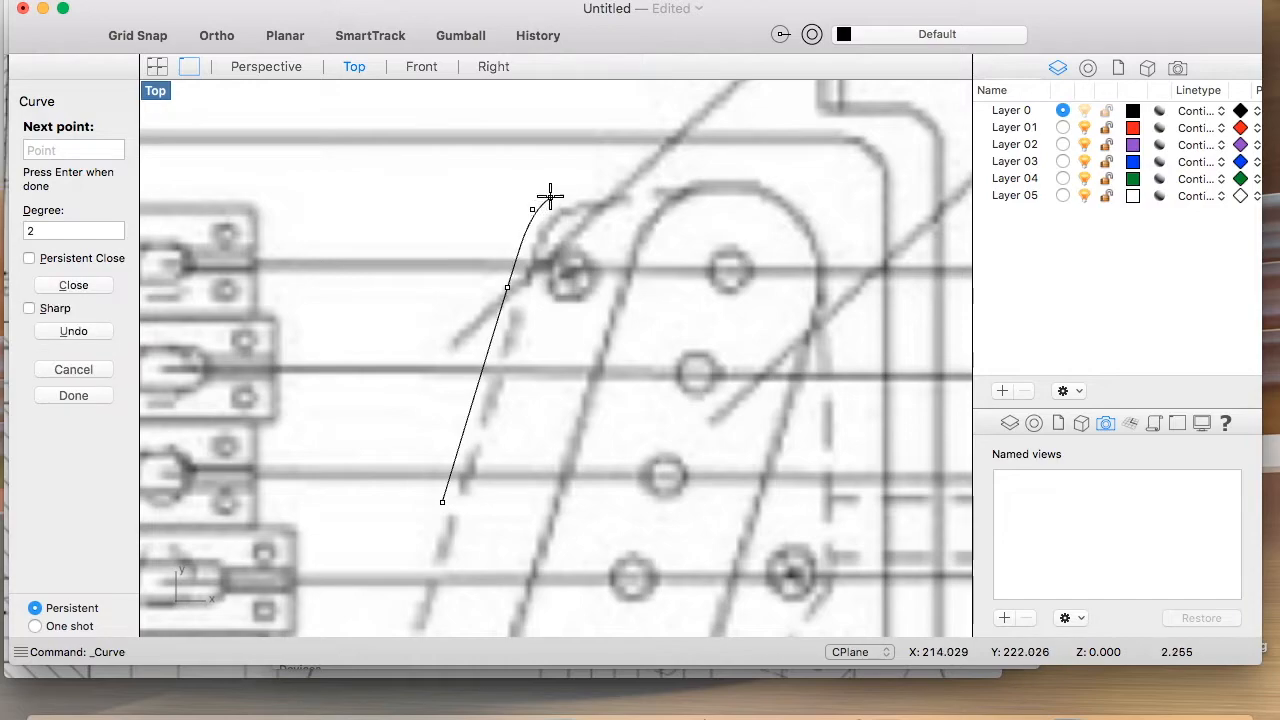
left_click(568, 186)
left_click(640, 176)
left_click(730, 170)
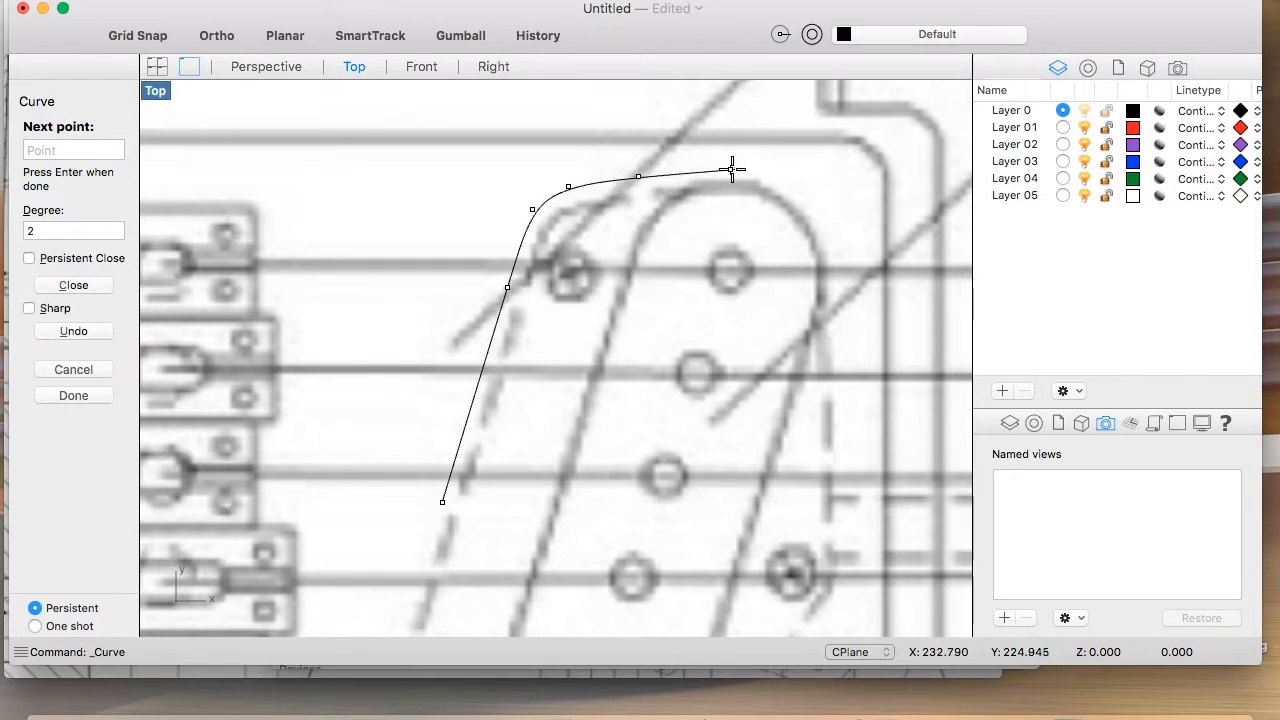
left_click(789, 178)
left_click(826, 218)
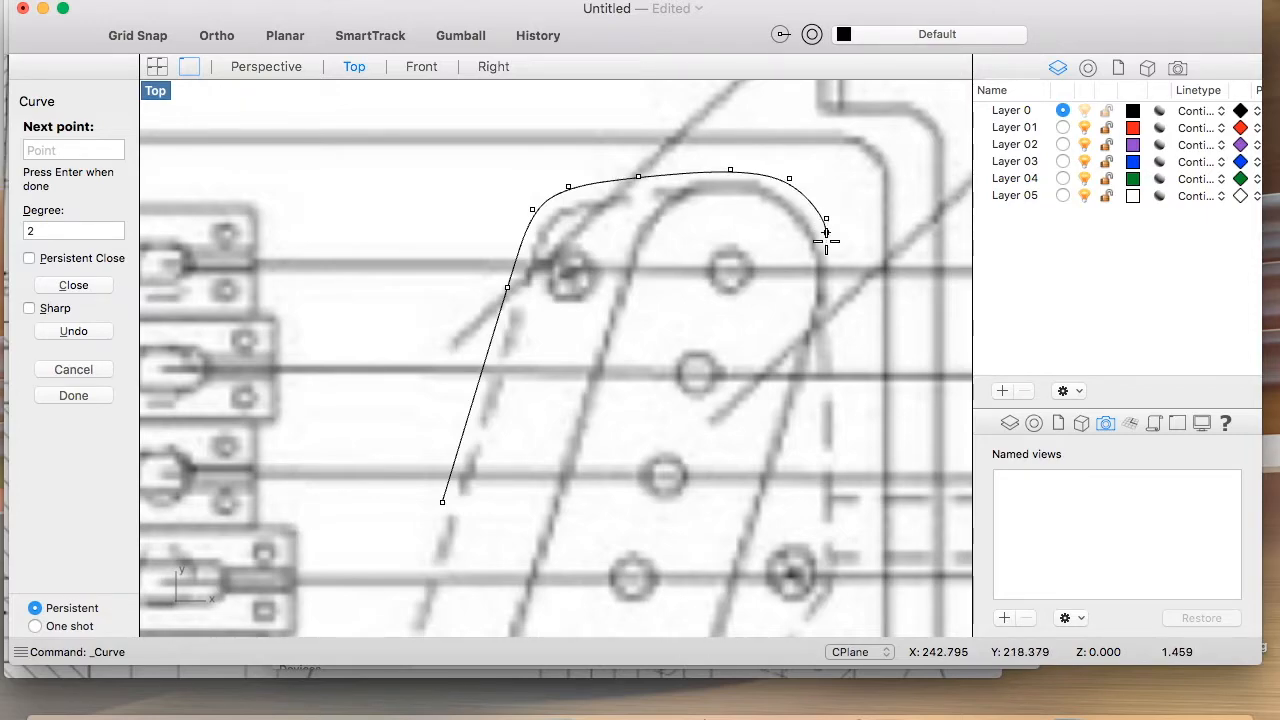
left_click(837, 274)
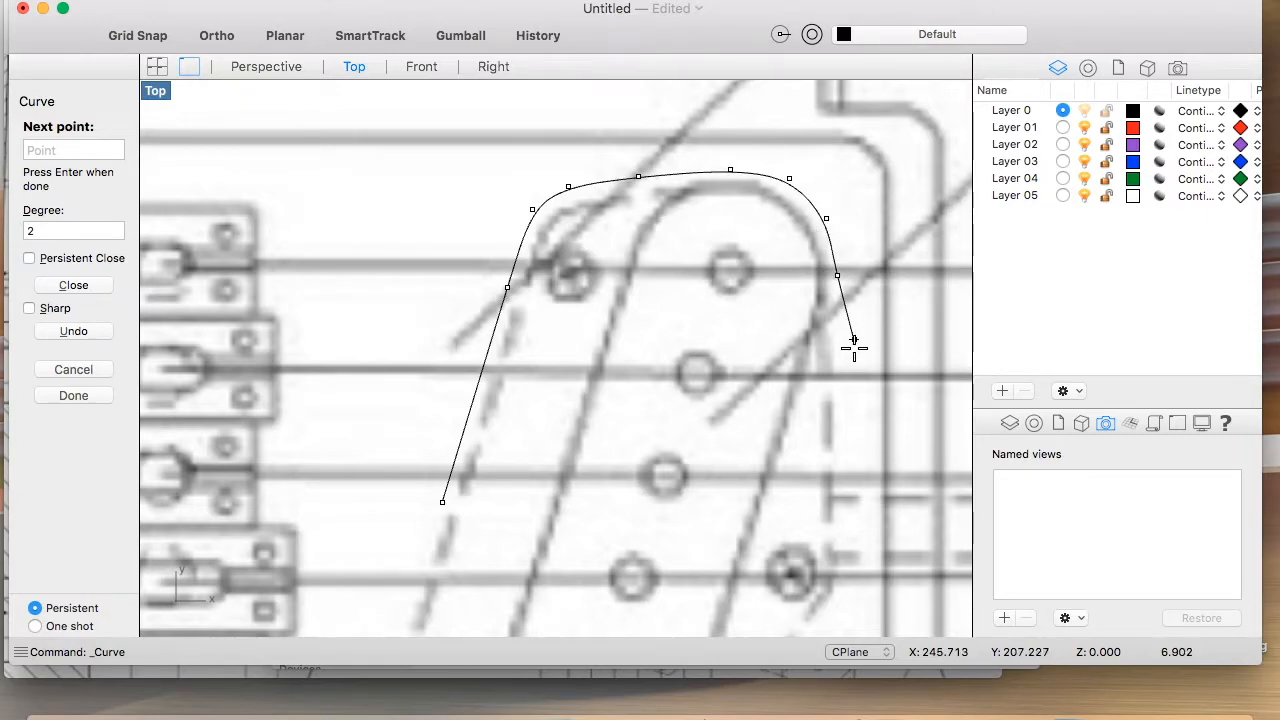
Step: Trace down the neck-side edge of the bridge pickup cavity and past its corner screw onto the diagonal edge
left_click(843, 437)
scroll(843, 400, "down", 5)
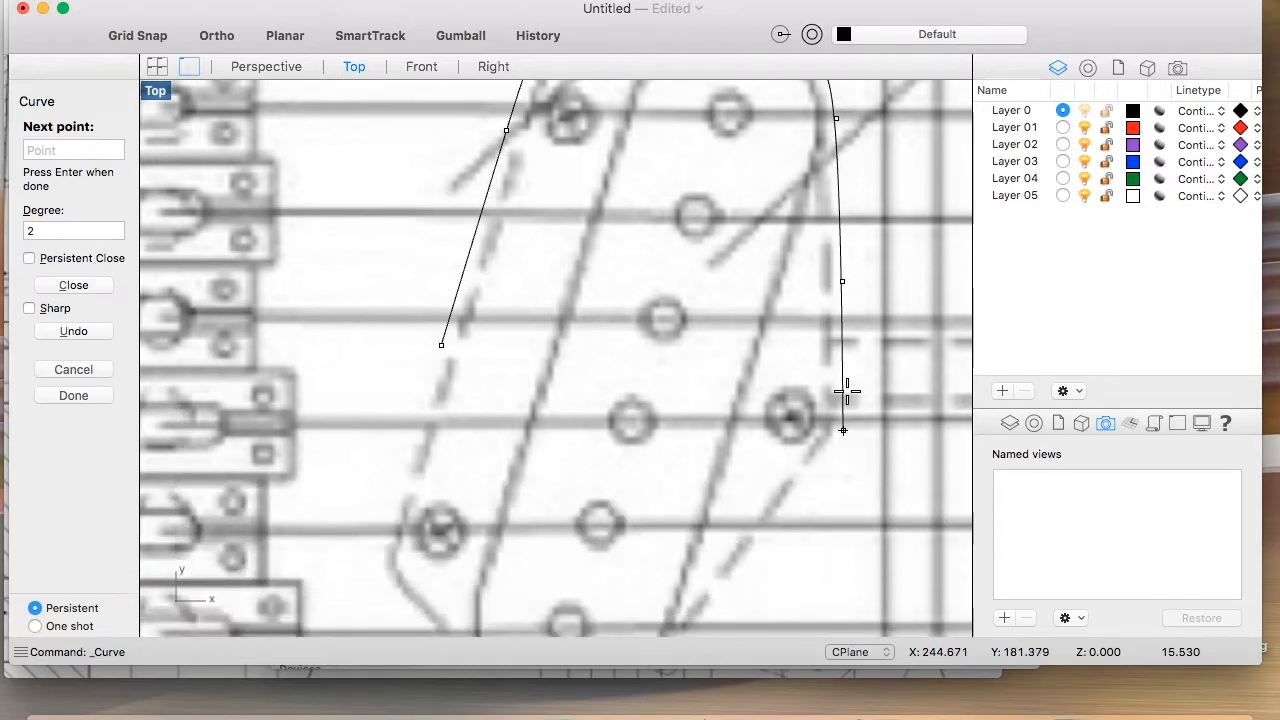
left_click(844, 353)
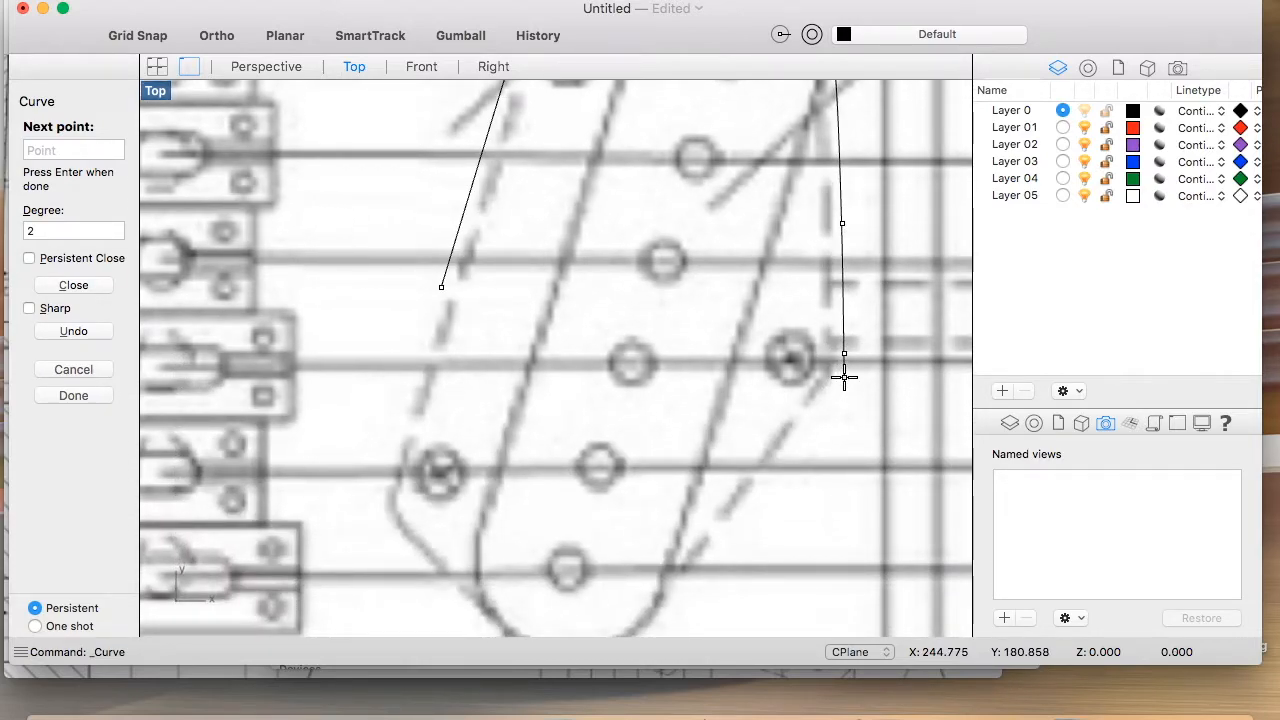
left_click(797, 442)
scroll(797, 443, "down", 3)
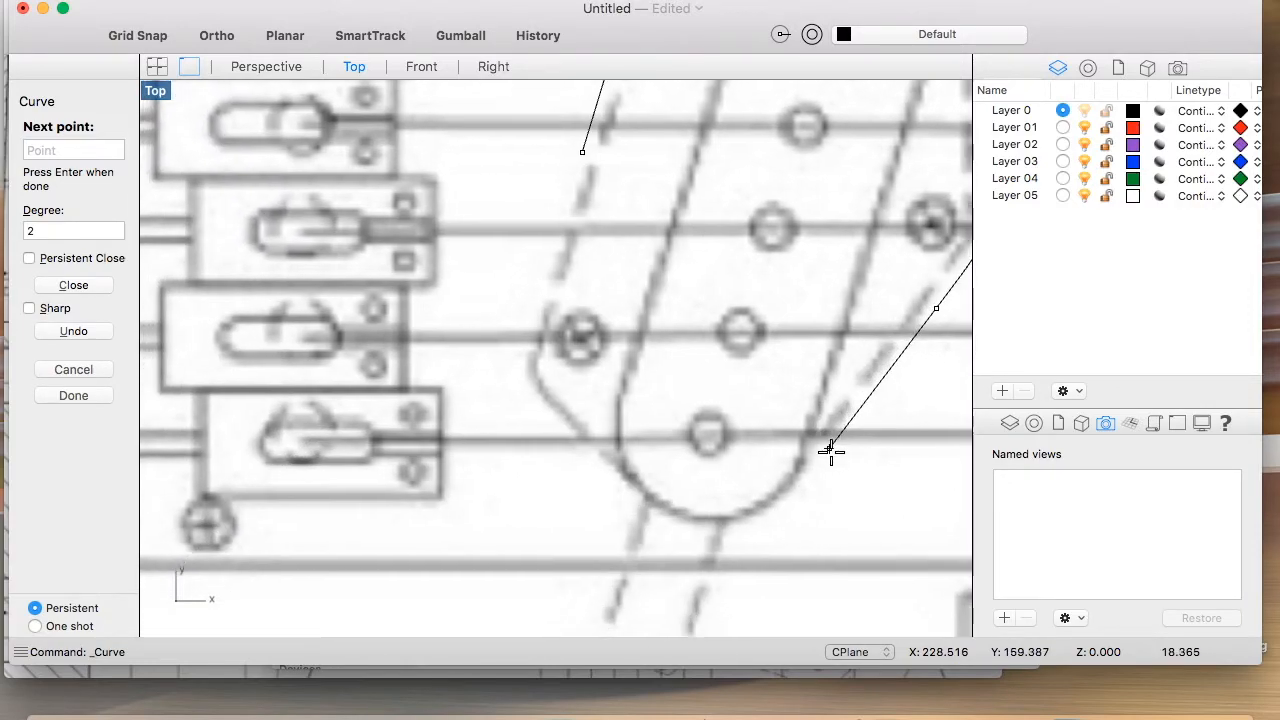
Step: Trace around the lower end and tail-side corner of the bridge pickup cavity and close the curve at its starting point
left_click(819, 466)
left_click(763, 521)
left_click(703, 531)
left_click(652, 522)
left_click(605, 484)
left_click(532, 403)
left_click(513, 366)
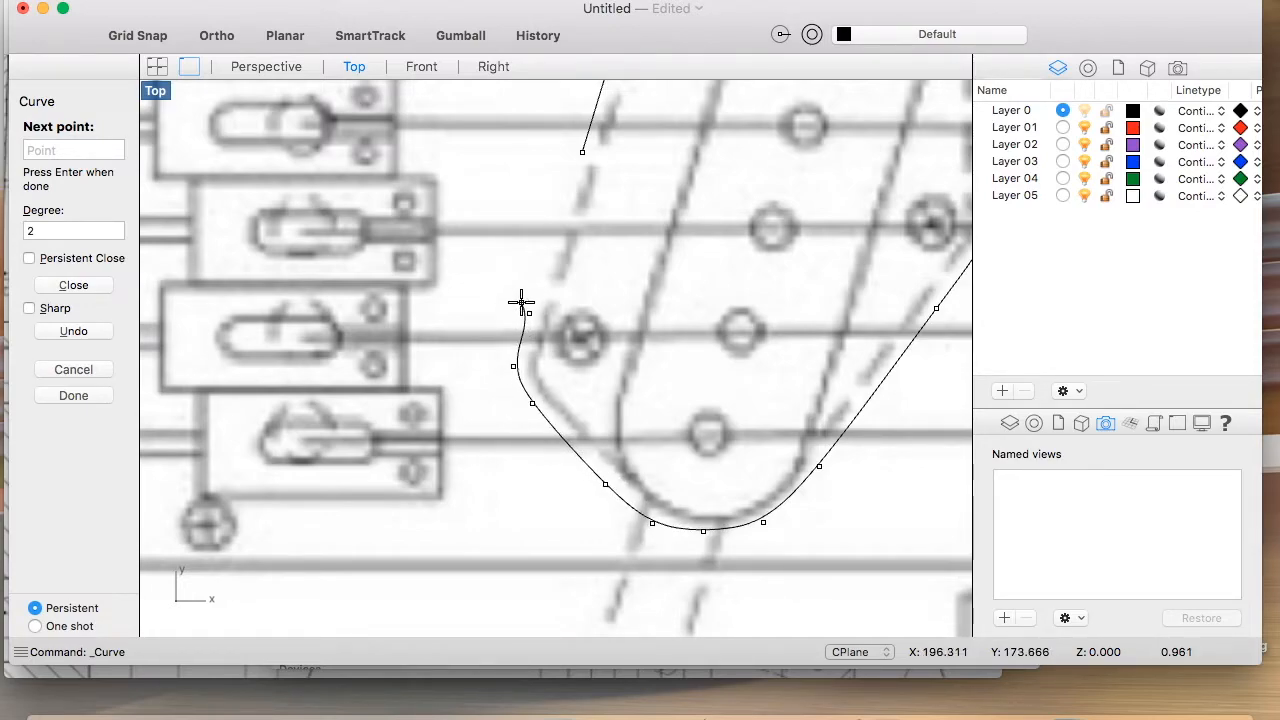
left_click(583, 151)
key("Return")
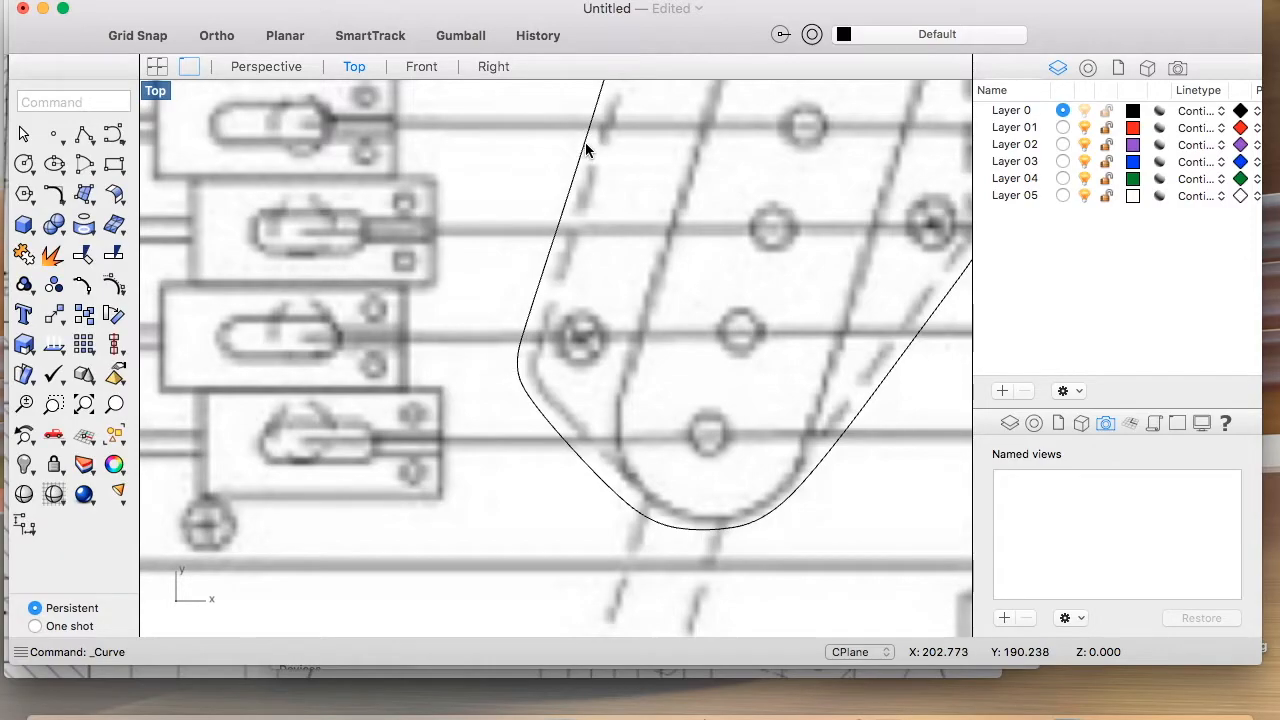
Step: Start a second degree 2 curve outside the neck pickup's dashed cavity outline, running up its slanted bridge-side edge
scroll(629, 169, "down", 8)
scroll(629, 170, "up", 8)
scroll(629, 172, "down", 3)
scroll(694, 201, "up", 8)
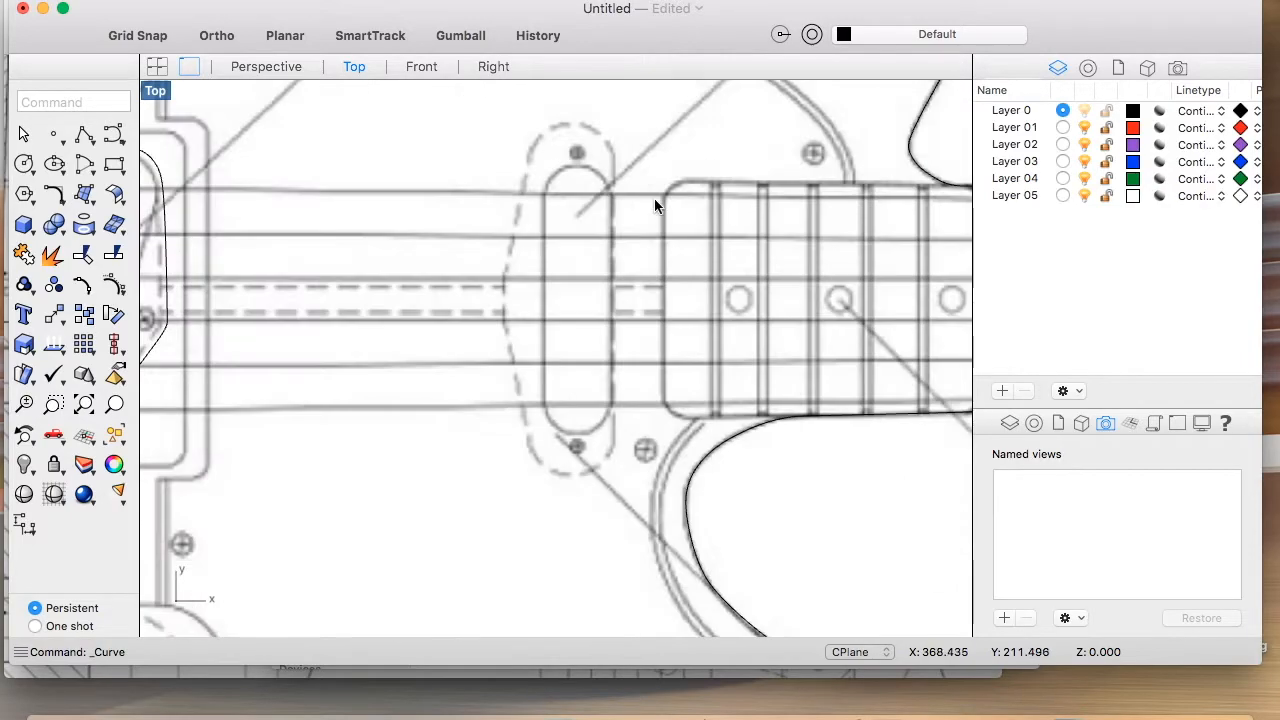
scroll(528, 195, "up", 4)
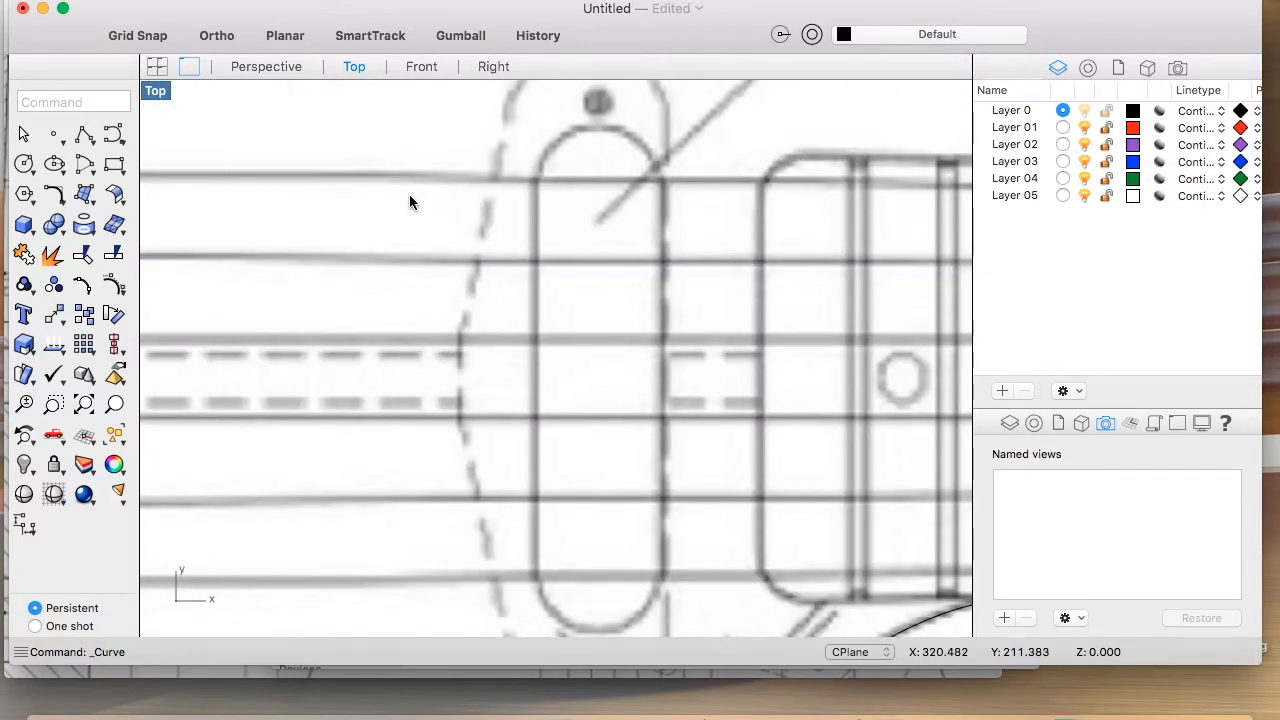
left_click(114, 135)
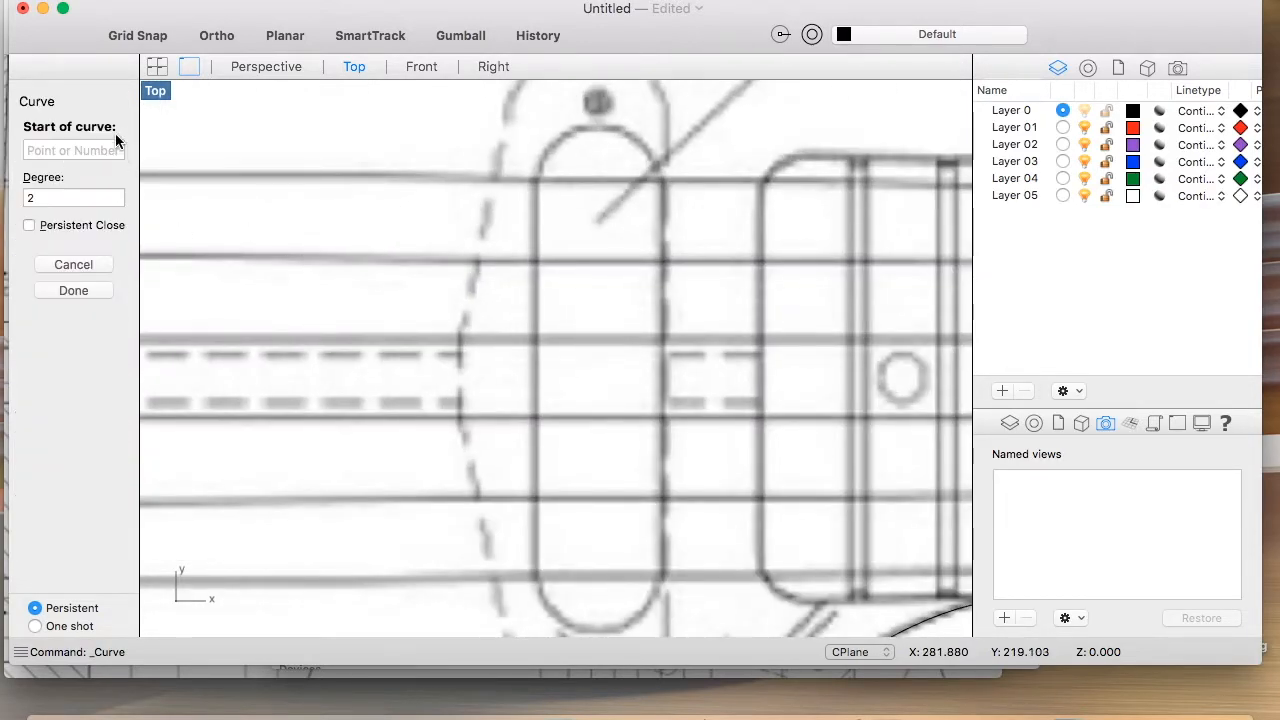
left_click(454, 318)
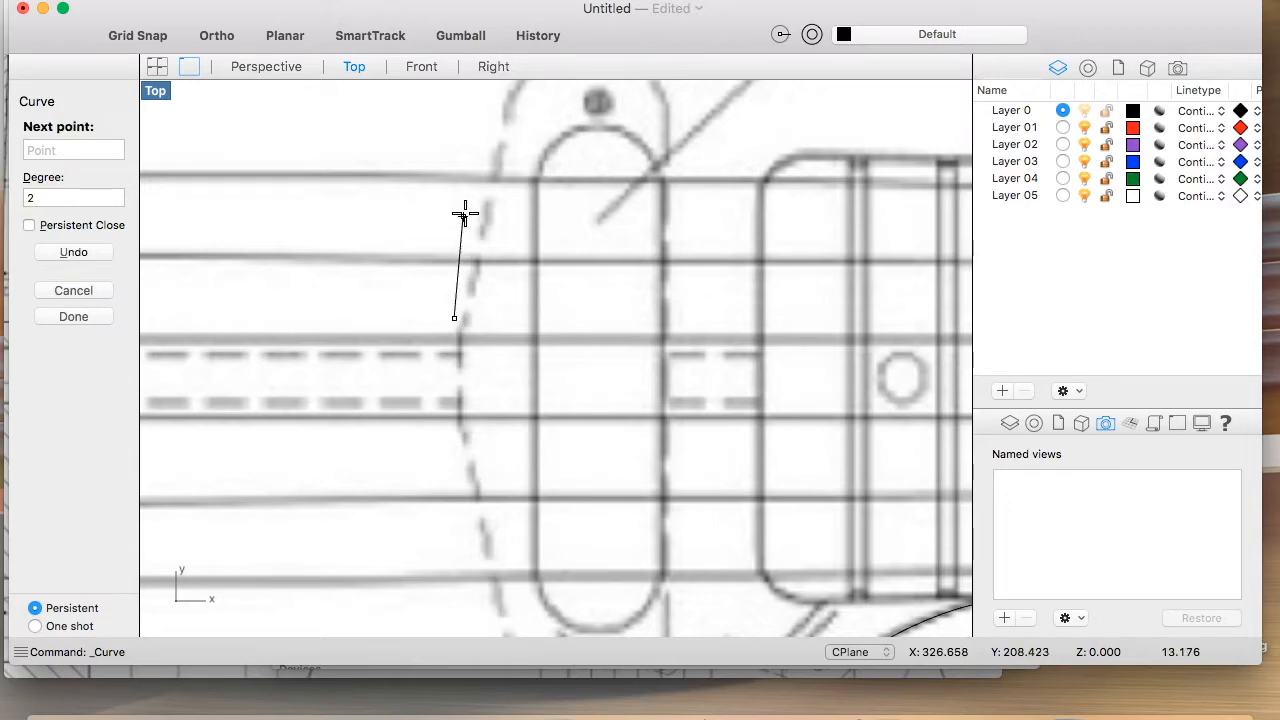
left_click(481, 174)
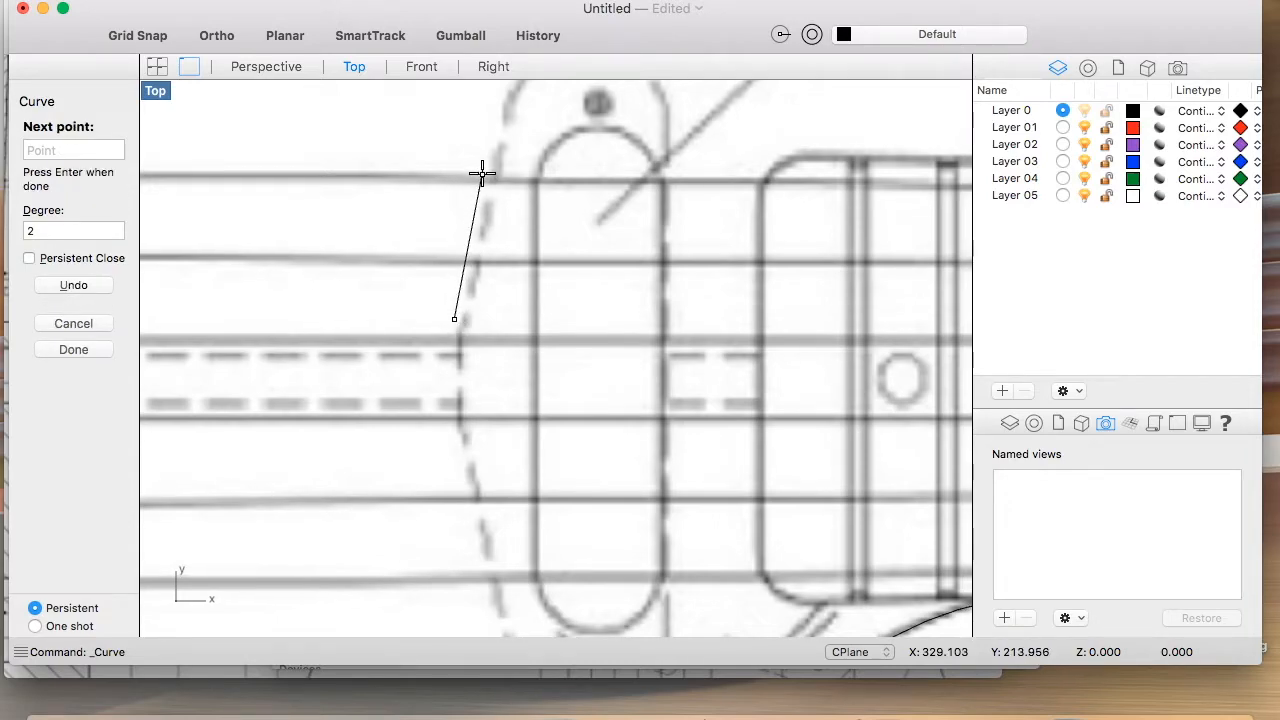
scroll(481, 170, "up", 3)
Step: Add curve points around the rounded upper end of the neck pickup cavity, just outside the dashed line
left_click(481, 163)
left_click(491, 132)
left_click(533, 107)
left_click(577, 103)
left_click(616, 109)
left_click(639, 131)
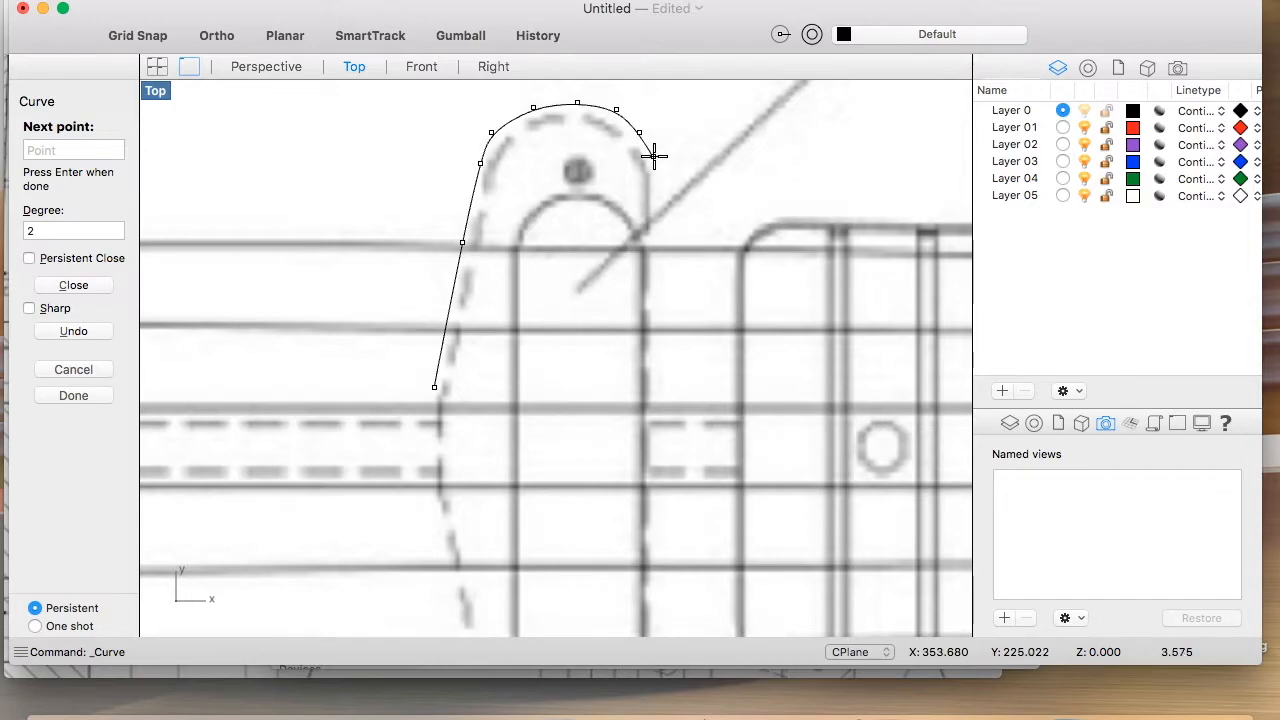
left_click(654, 157)
Step: Run the curve straight down the neck-side edge of the neck pickup cavity to its lower screw
scroll(651, 334, "down", 2)
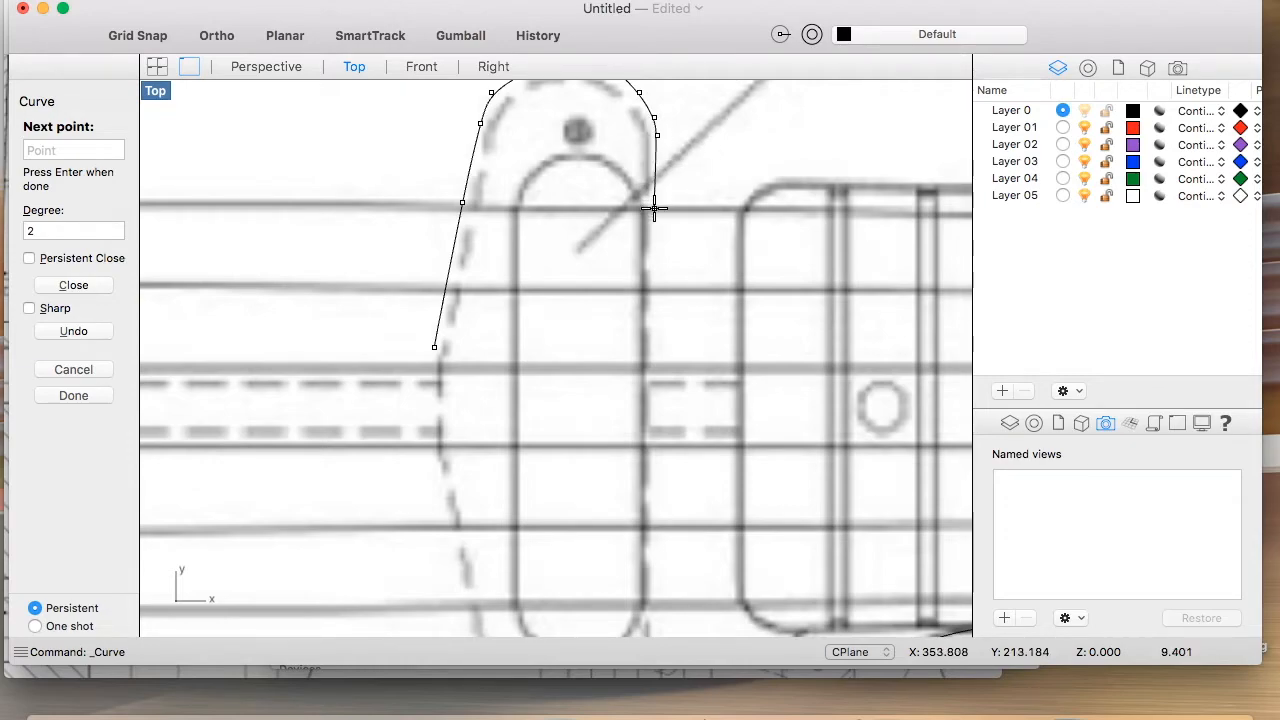
scroll(651, 240, "down", 5)
scroll(634, 154, "up", 3)
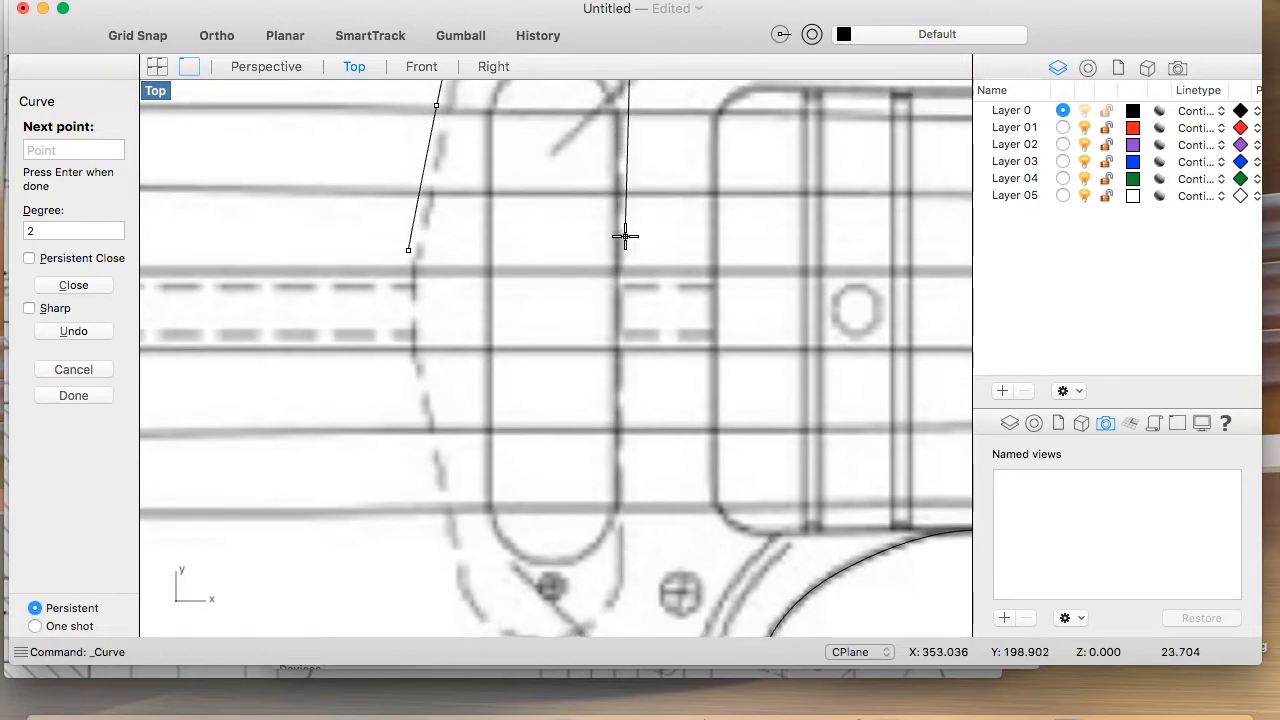
left_click(631, 572)
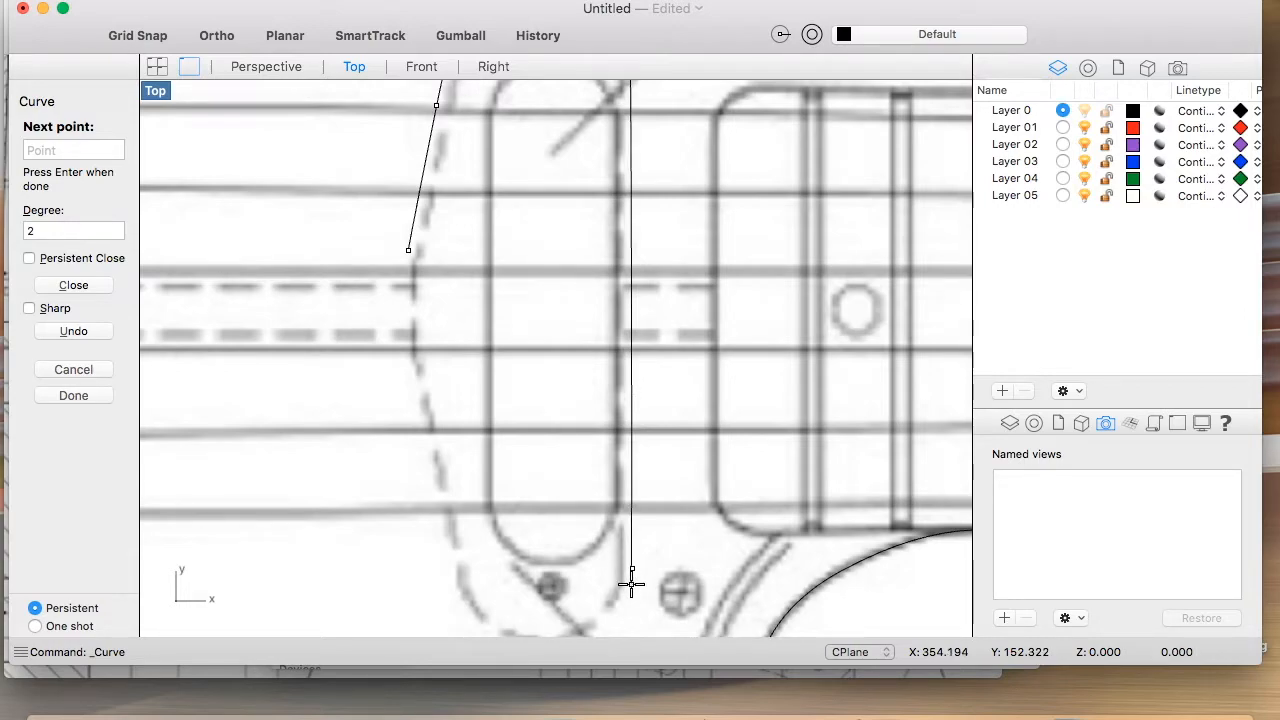
Step: Add curve points around the rounded lower end of the neck pickup cavity
scroll(632, 574, "down", 3)
scroll(671, 519, "down", 1)
left_click(666, 518)
left_click(645, 536)
left_click(612, 553)
left_click(583, 557)
left_click(542, 553)
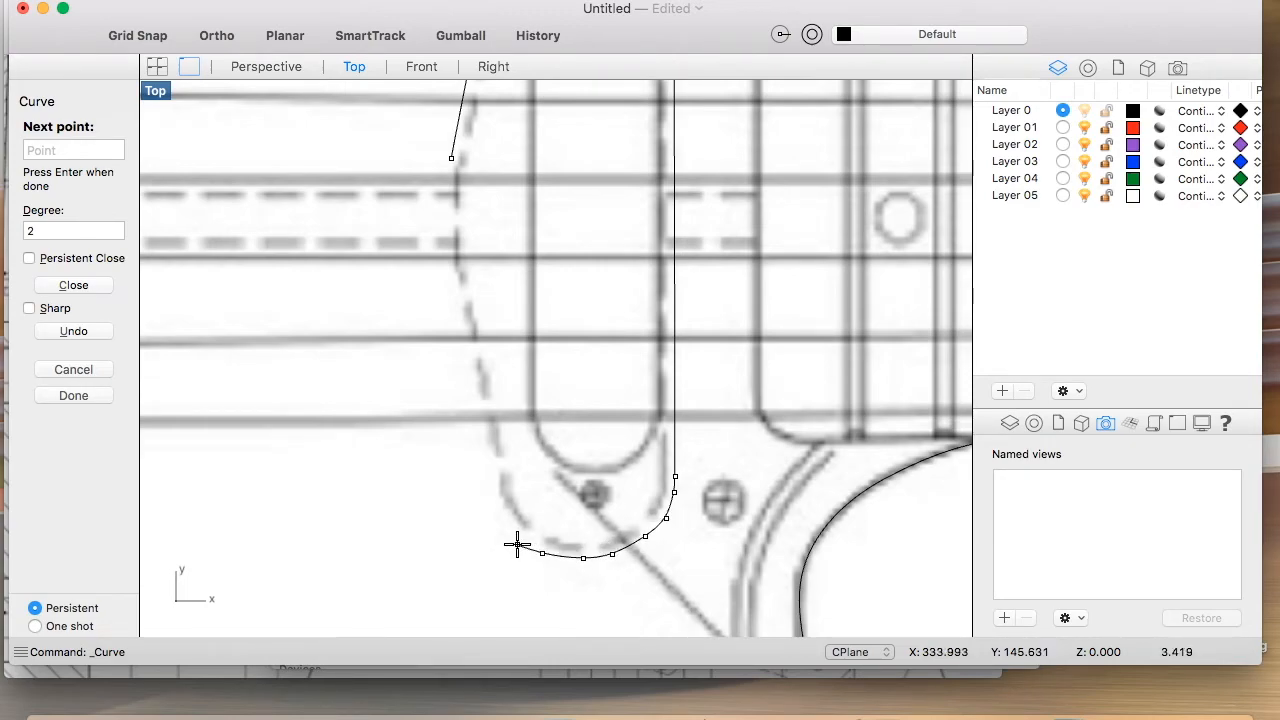
left_click(516, 541)
Step: Trace up the angled bridge-side edge of the neck pickup cavity and close the curve at its starting point
left_click(491, 485)
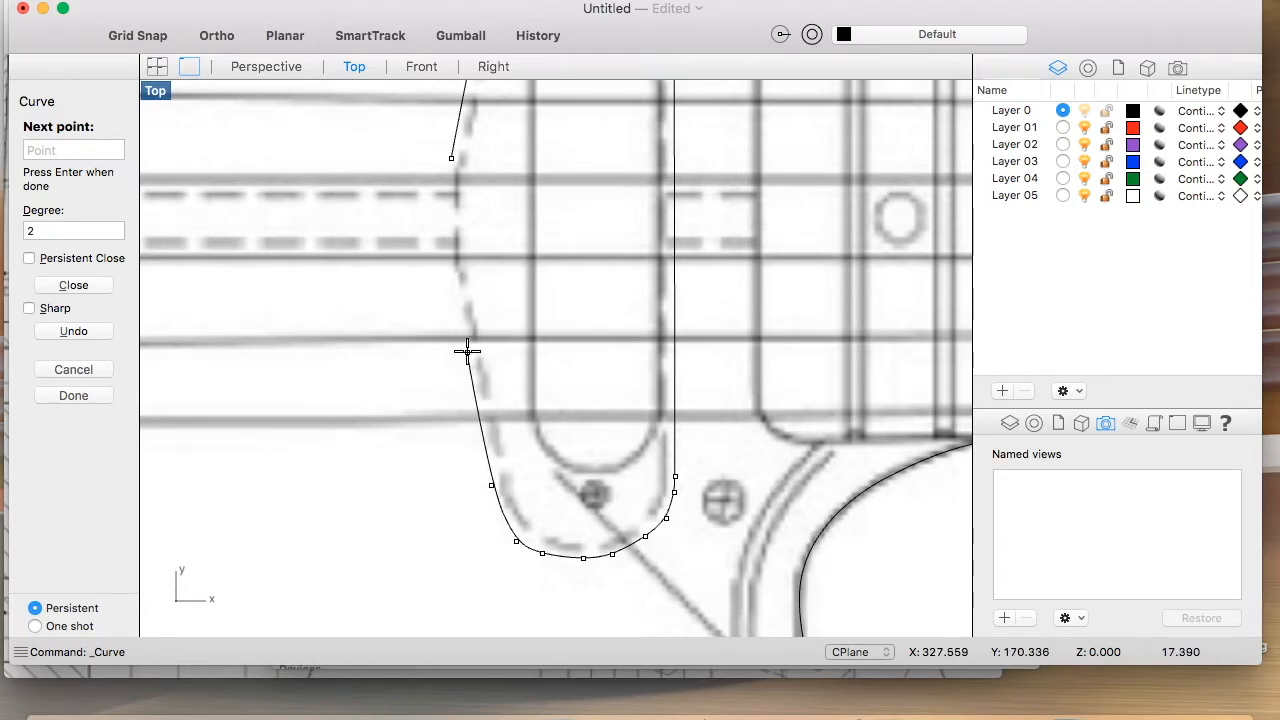
left_click(450, 263)
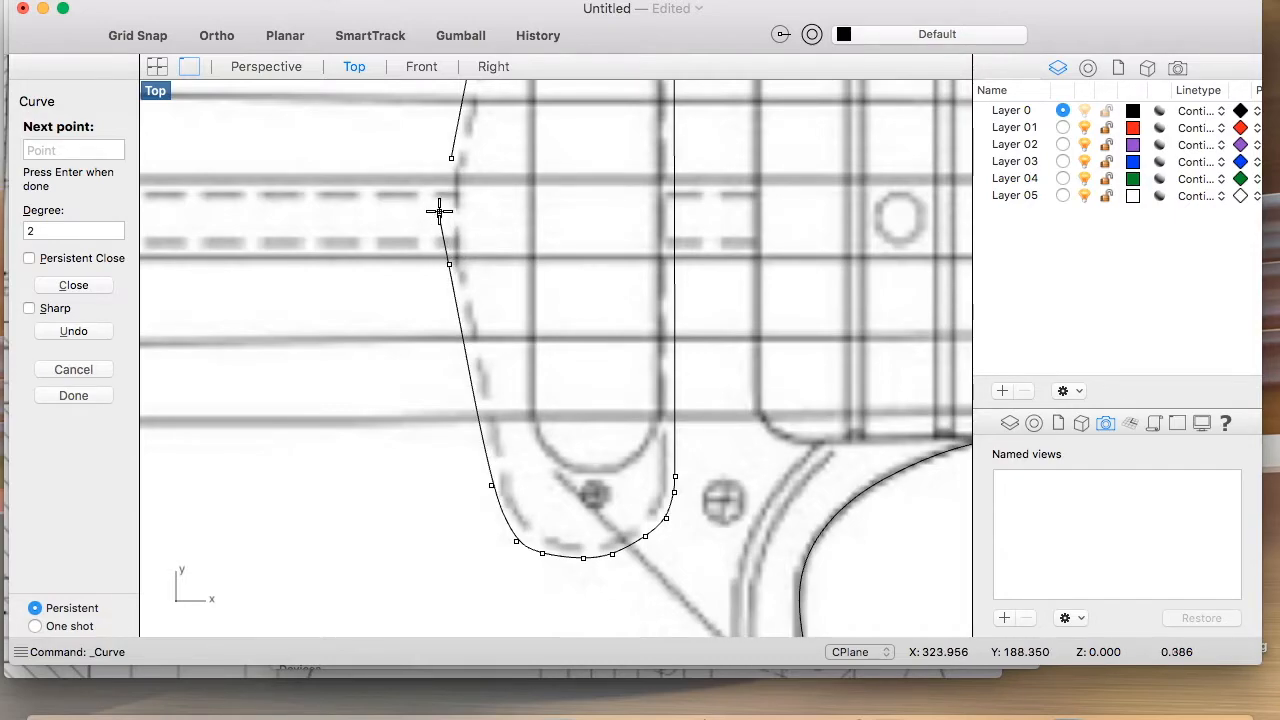
left_click(440, 201)
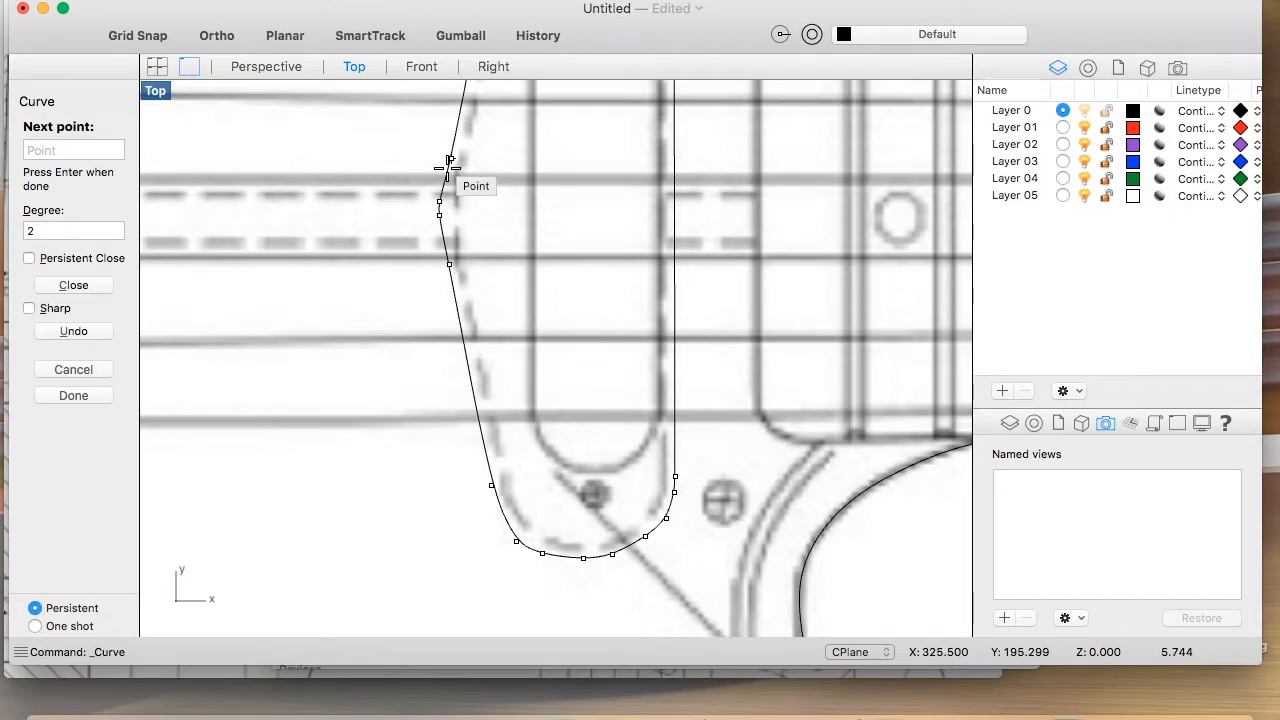
key("Return")
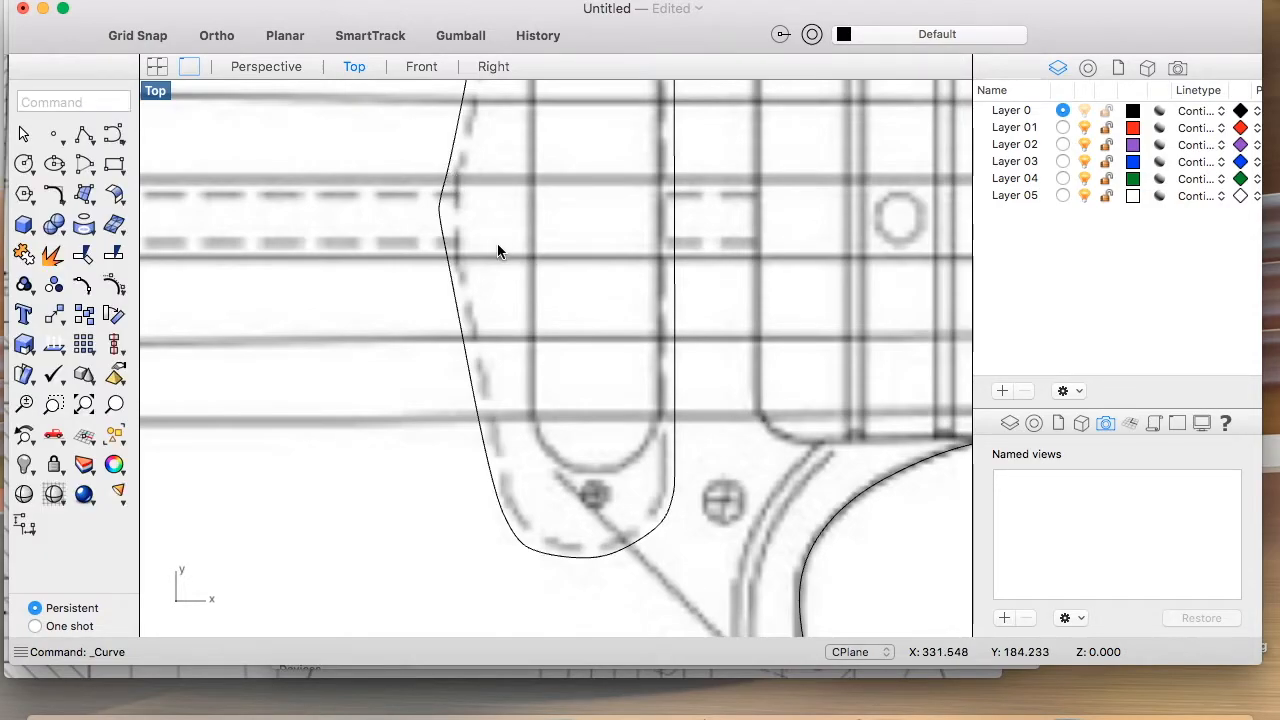
scroll(497, 246, "down", 5)
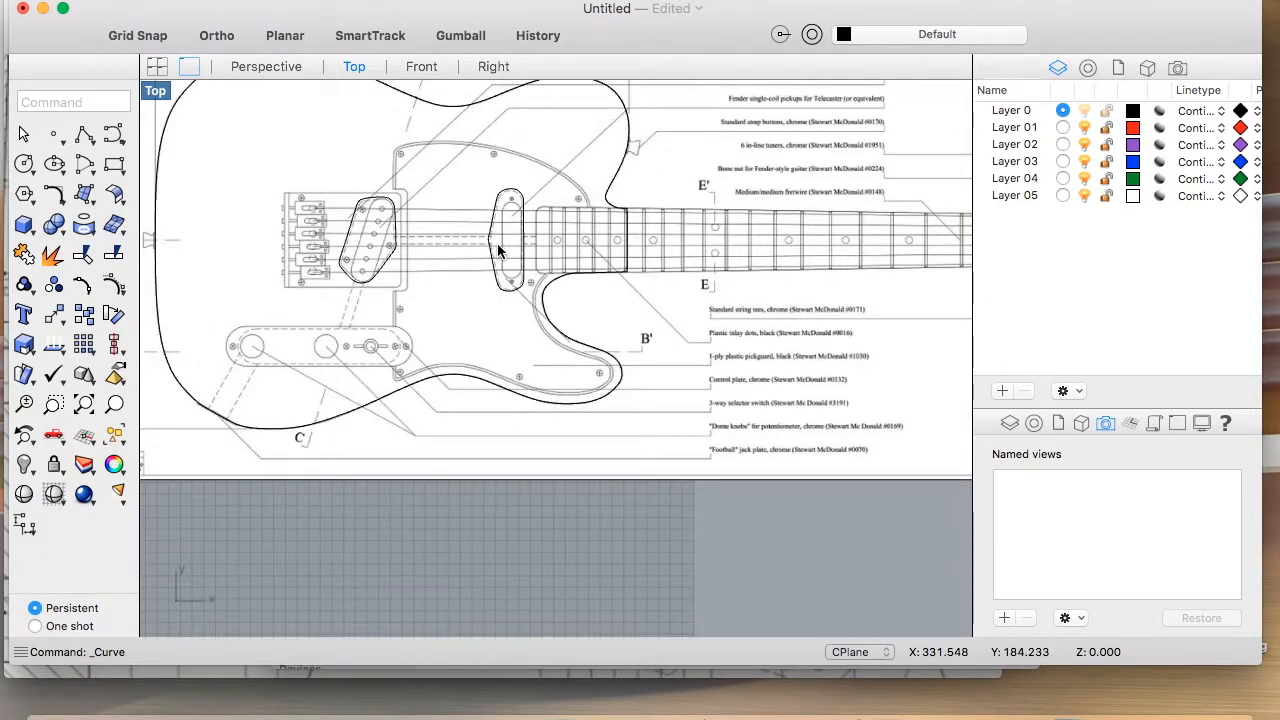
scroll(341, 364, "up", 3)
scroll(361, 363, "down", 5)
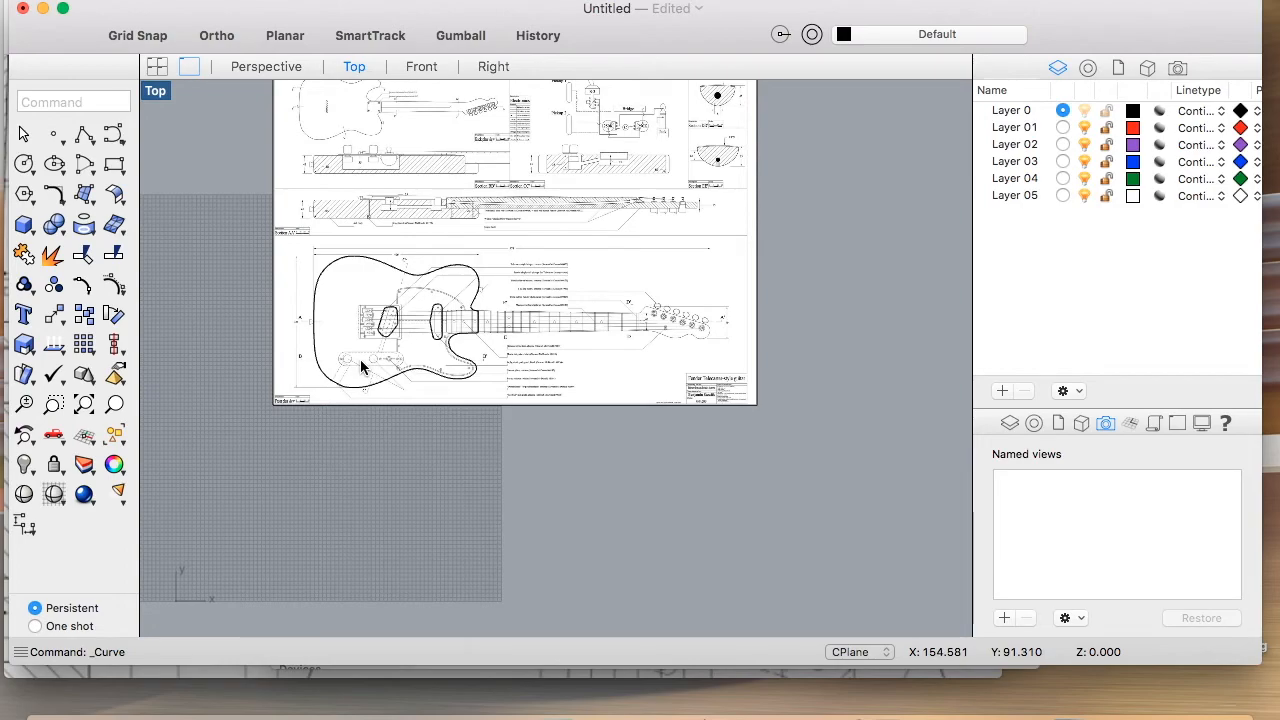
Step: Draw a rounded rectangle over the dashed control cavity outline, with arc corners following its rounded ends
scroll(362, 370, "up", 6)
scroll(364, 377, "down", 4)
right_click_drag(379, 351, 379, 353)
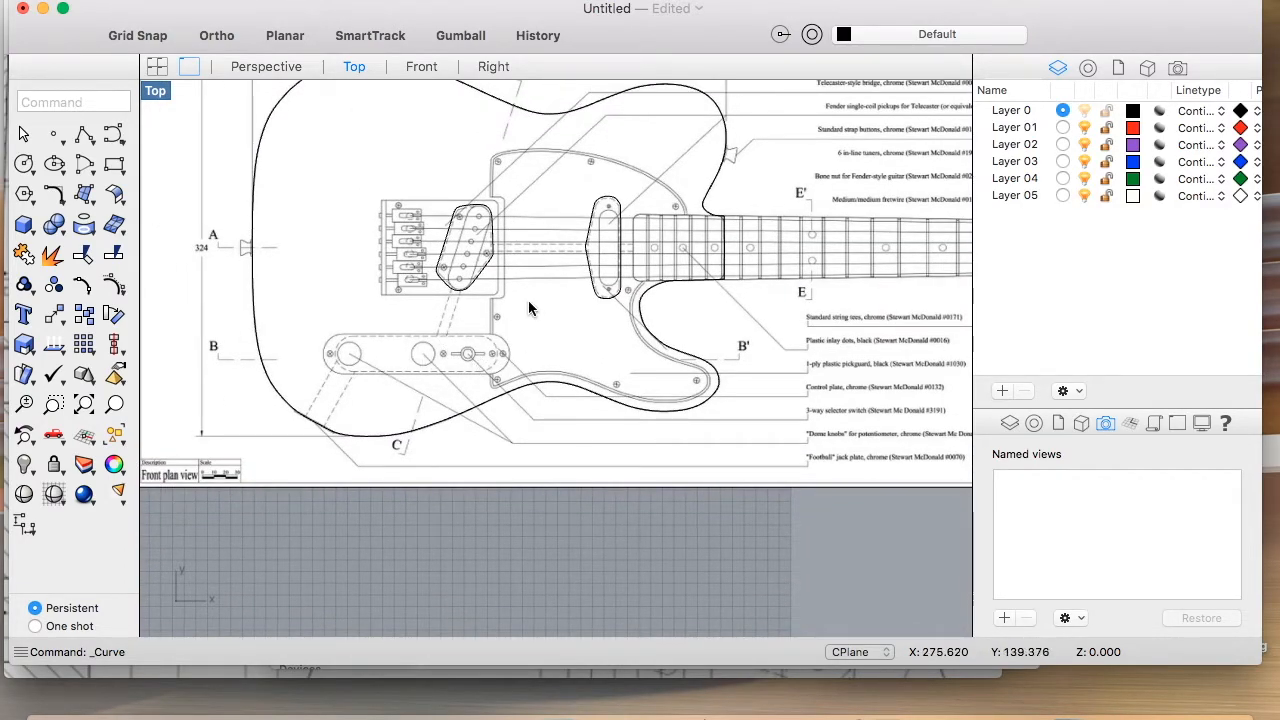
scroll(404, 350, "up", 5)
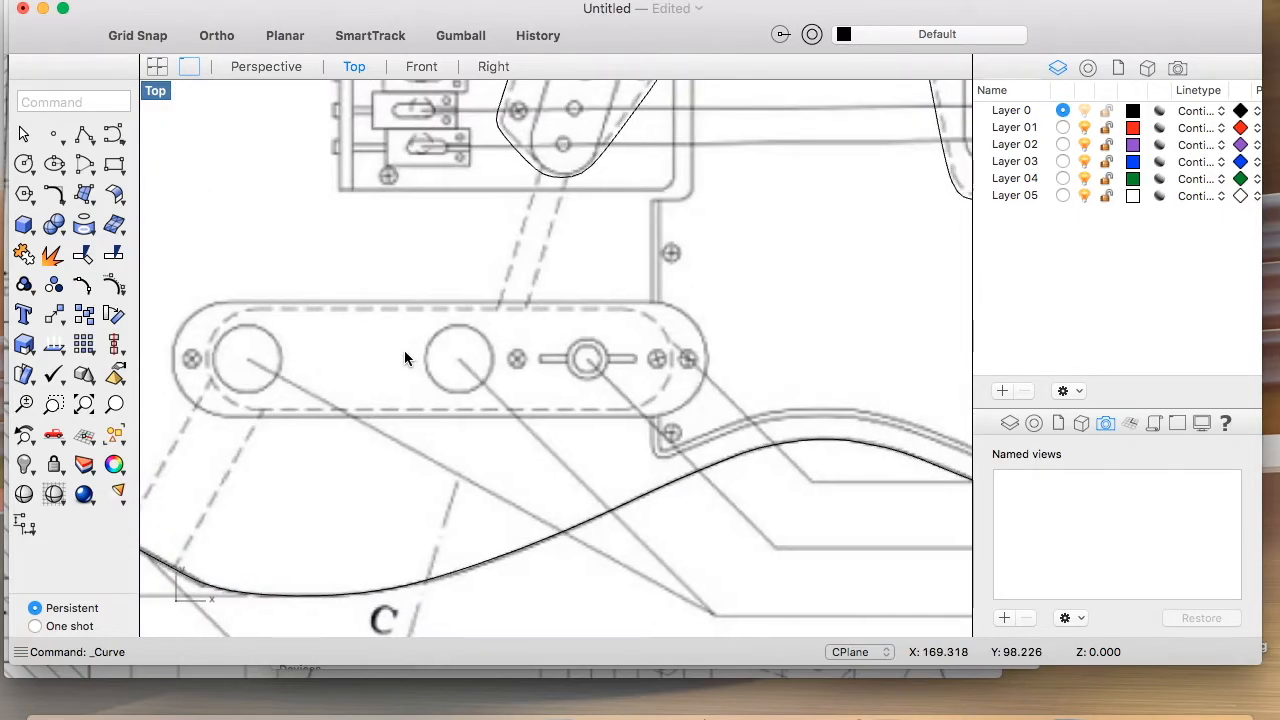
scroll(348, 363, "up", 1)
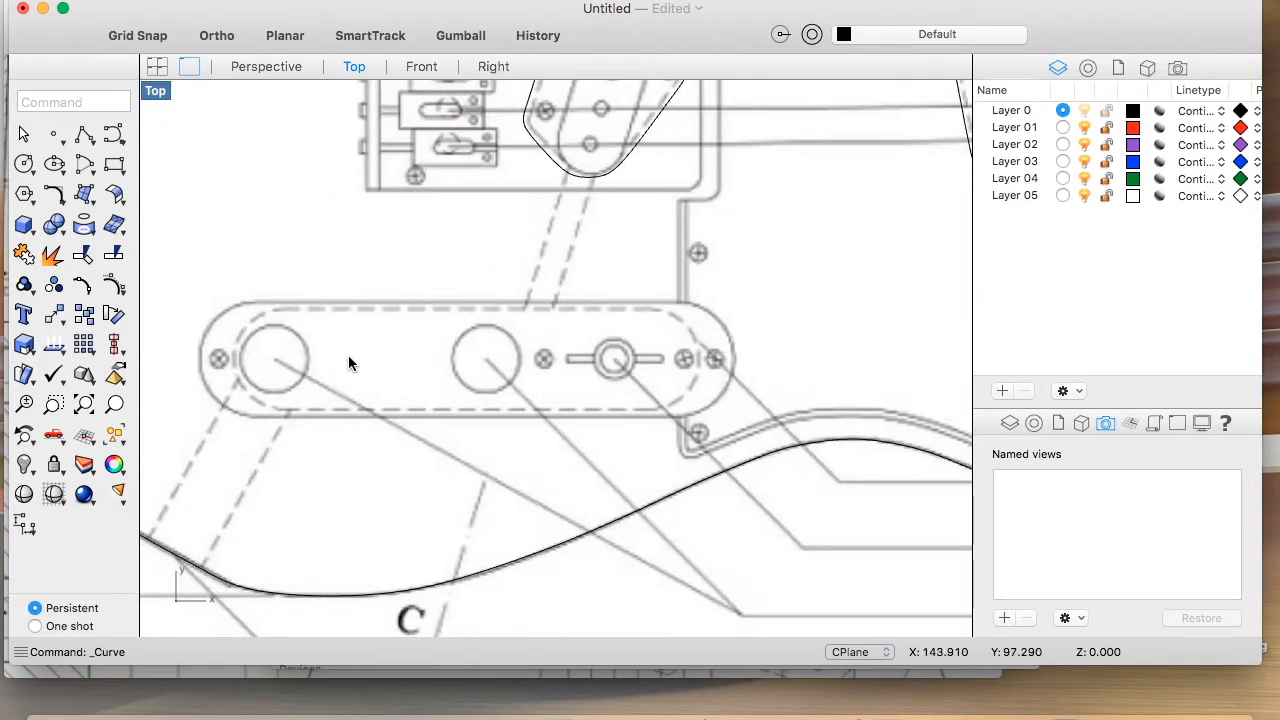
left_click(113, 165)
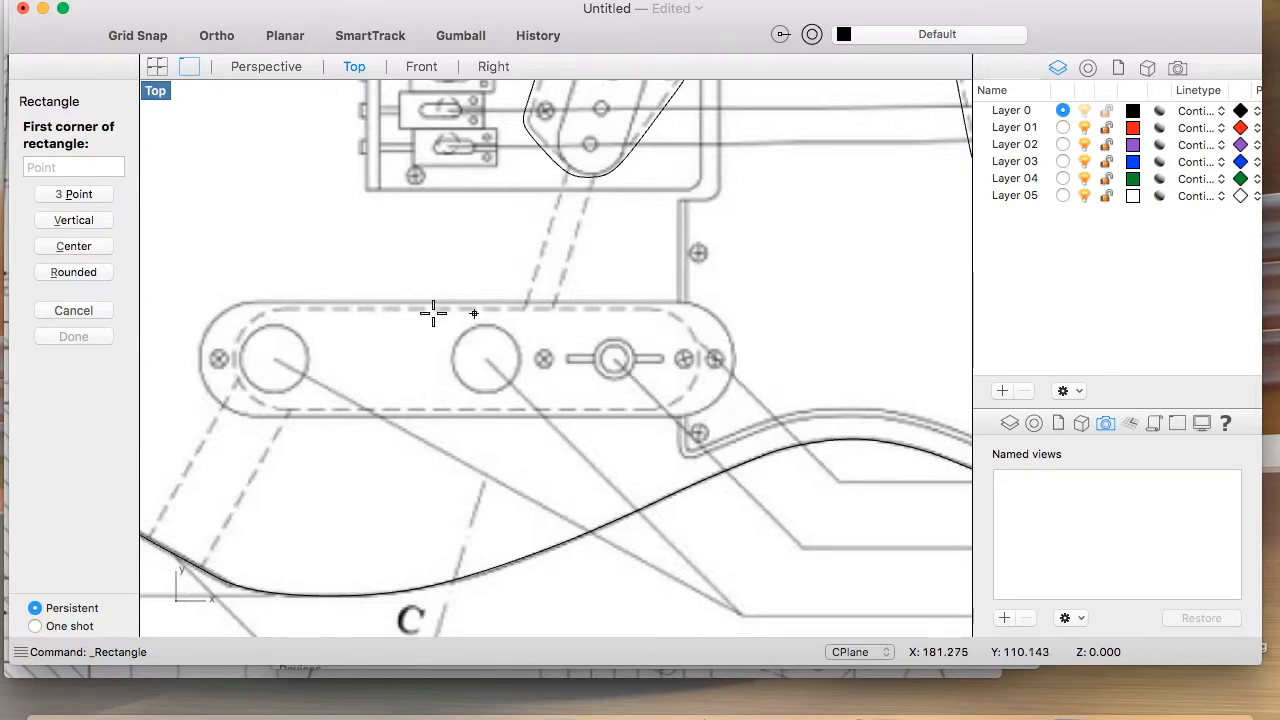
left_click(60, 273)
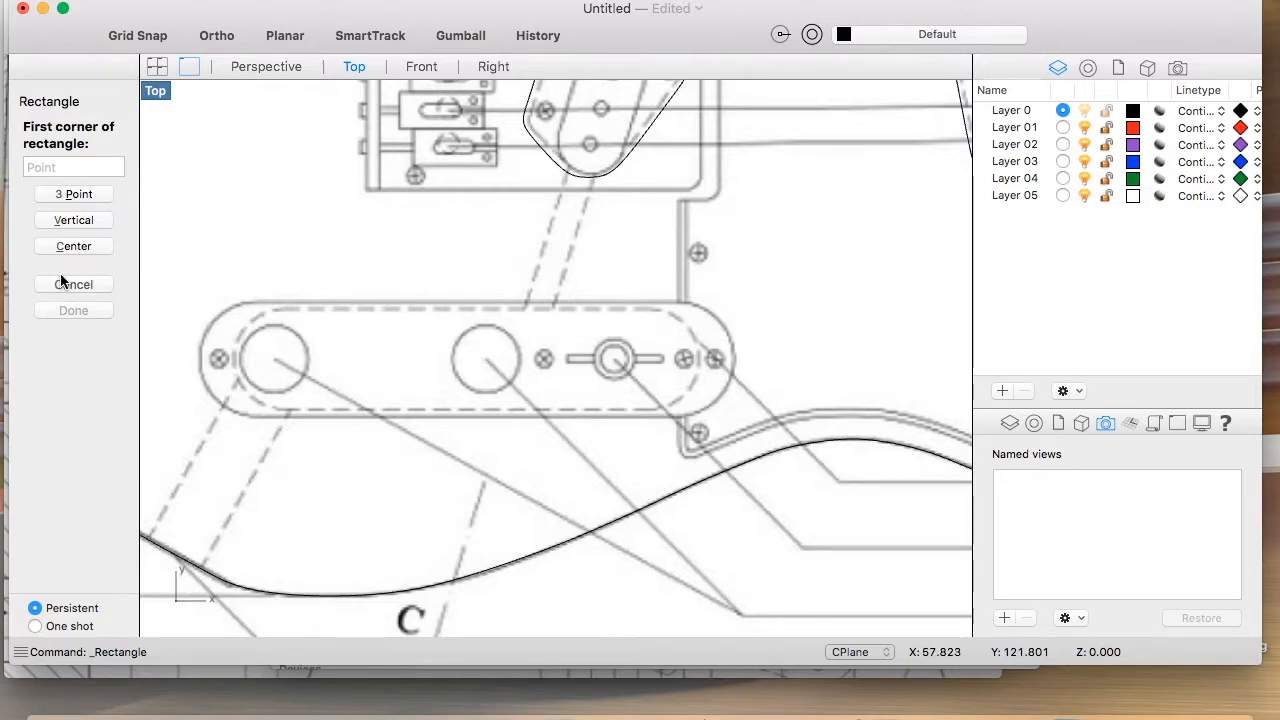
left_click(234, 308)
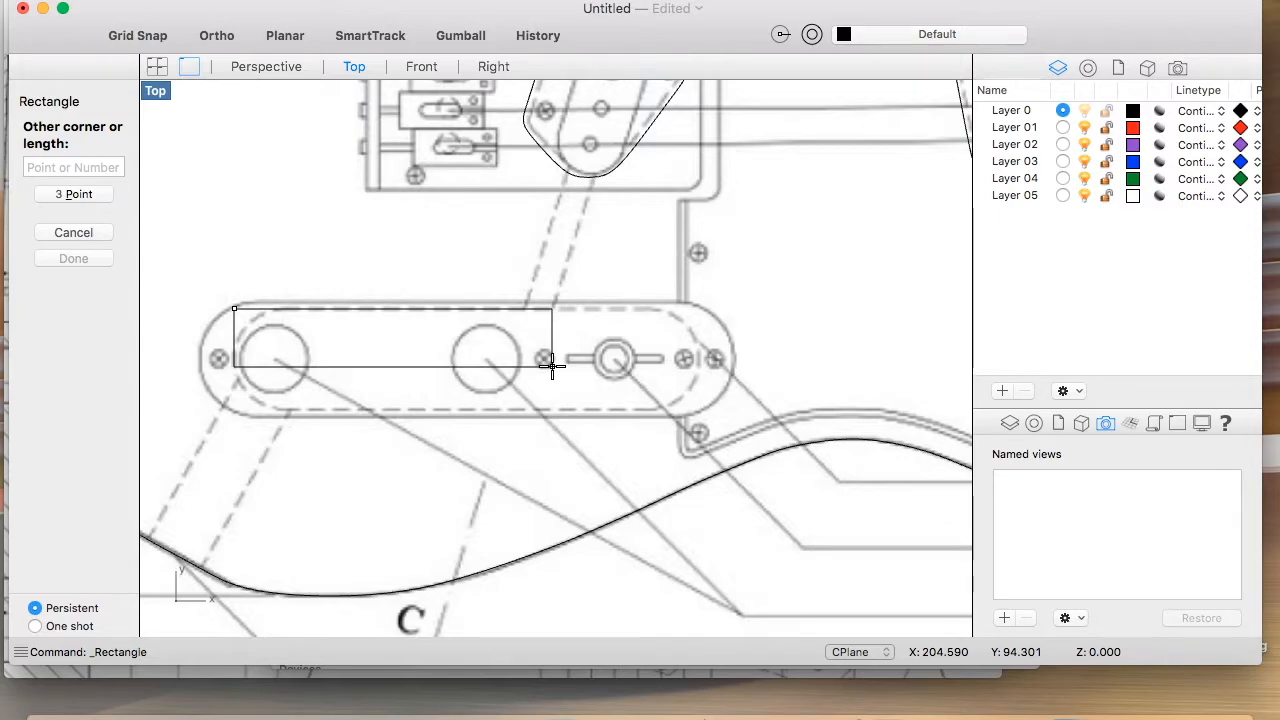
left_click(705, 408)
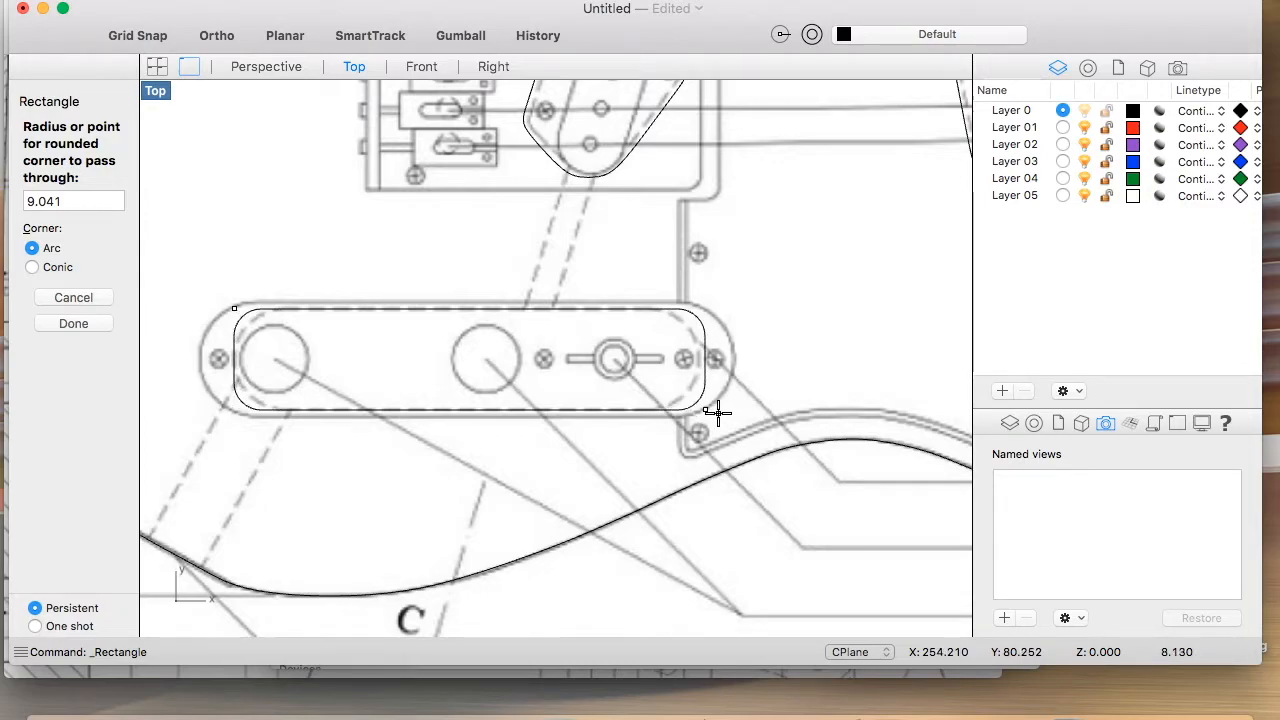
left_click(672, 390)
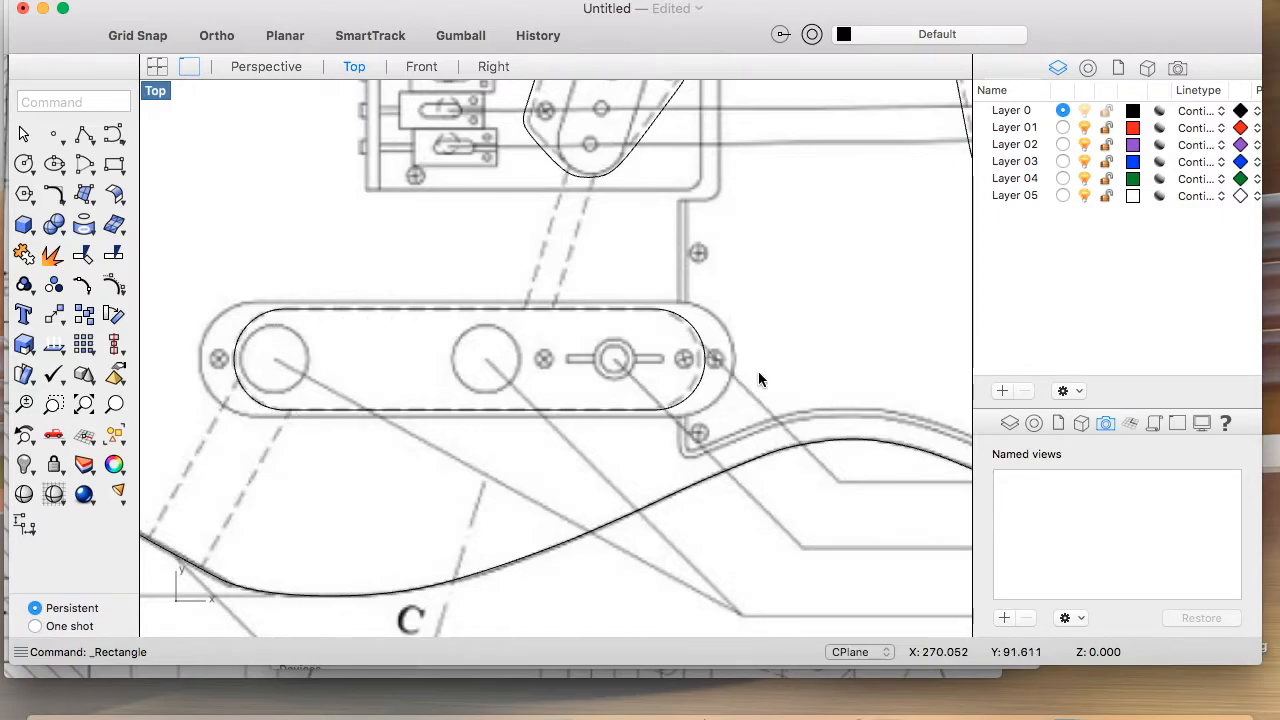
Step: Draw a horizontal rounded rectangle with fully rounded ends in the empty pickguard area between the control plate and neck pickup
scroll(790, 310, "right", 8)
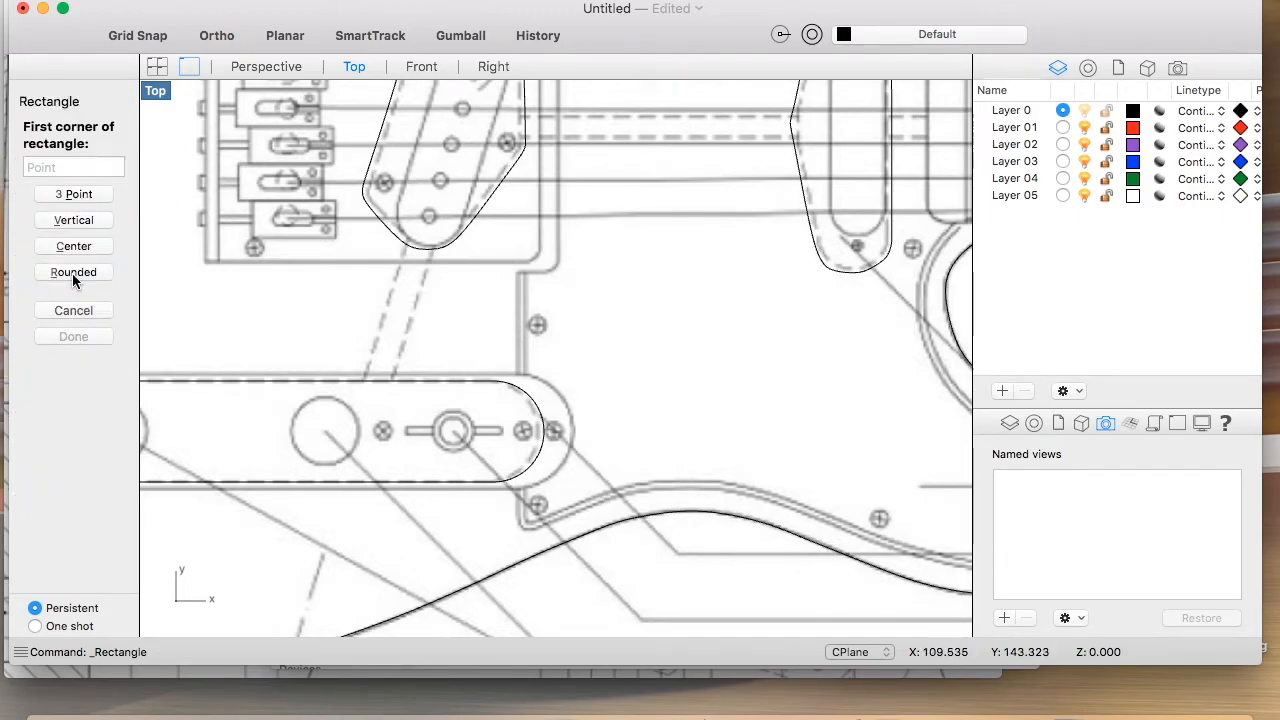
left_click(72, 273)
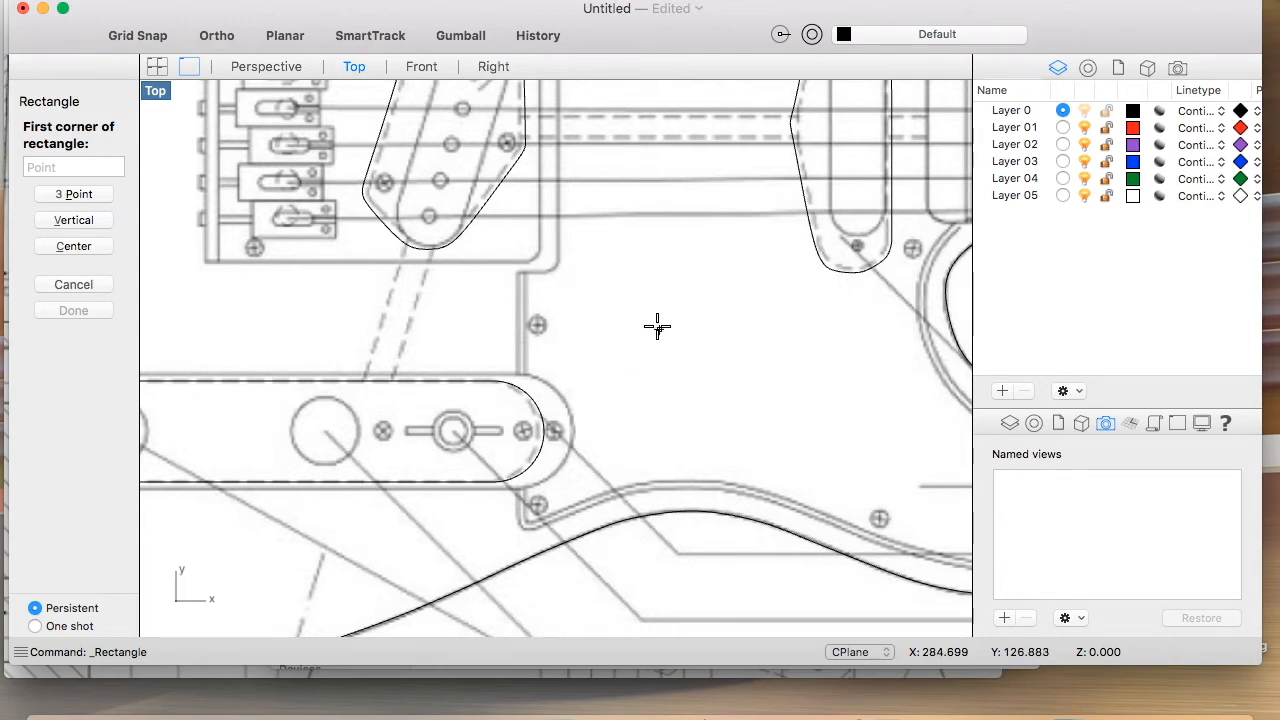
left_click(584, 313)
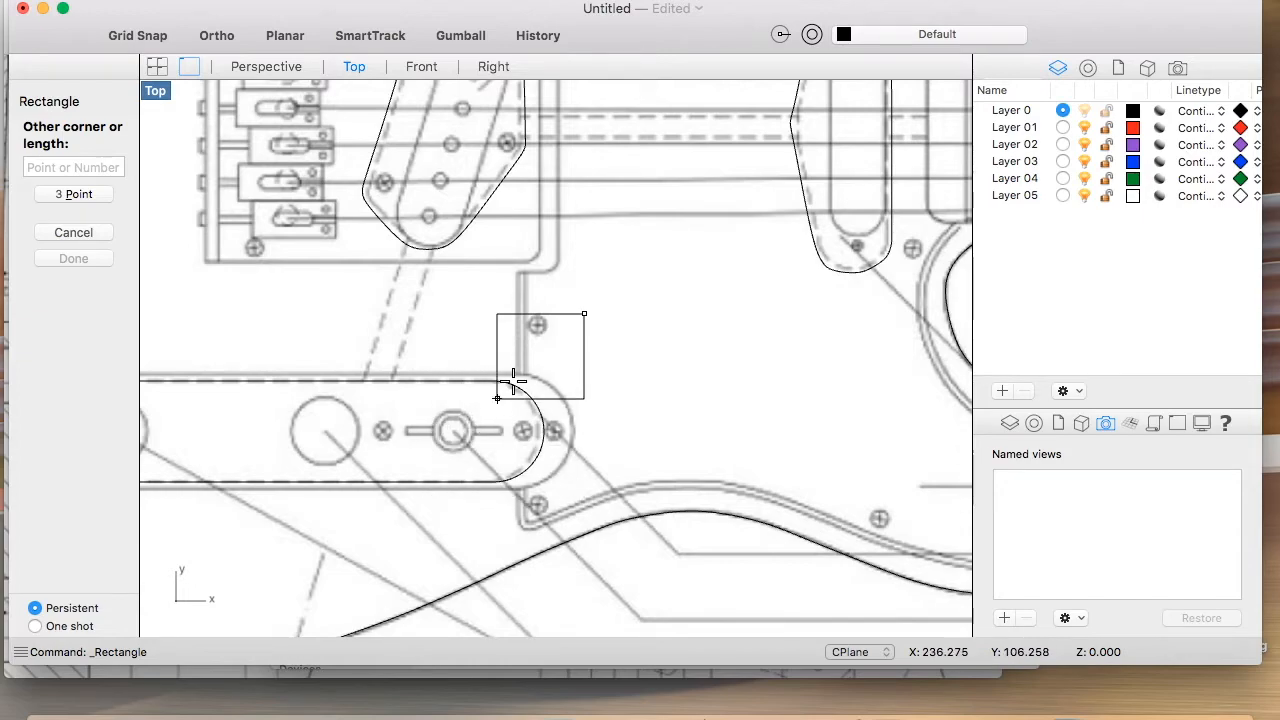
left_click(849, 371)
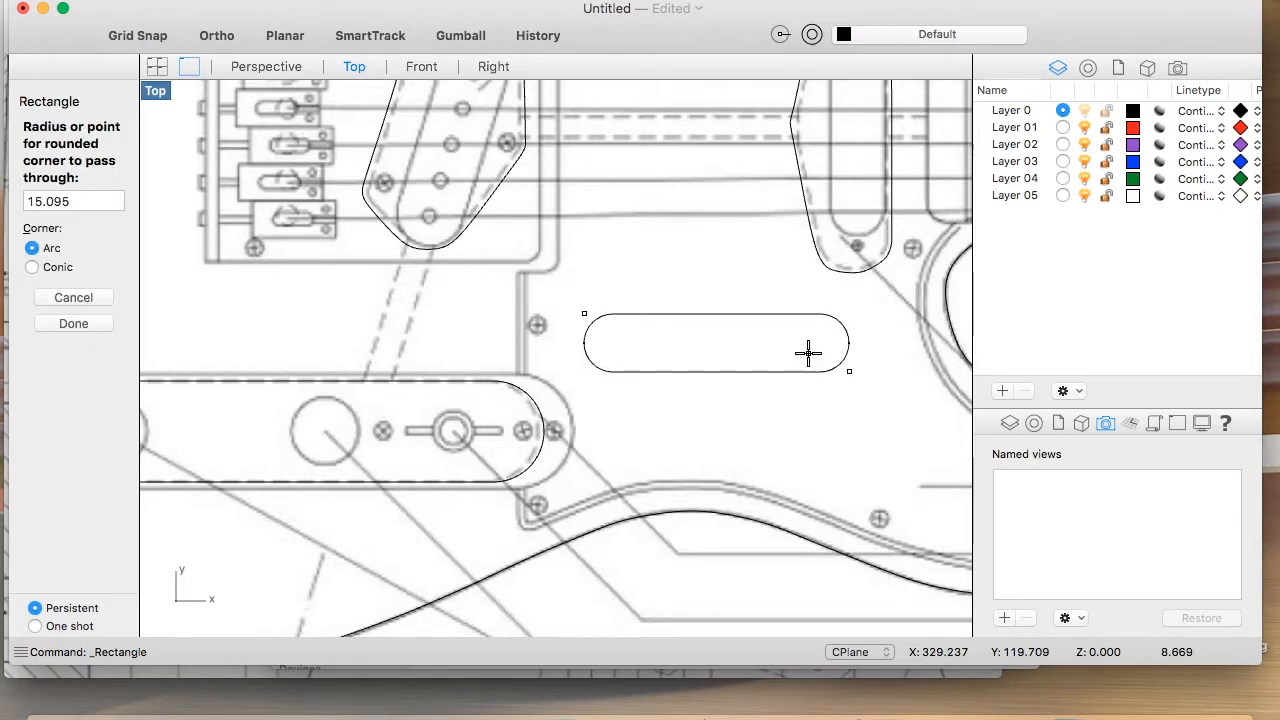
left_click(808, 352)
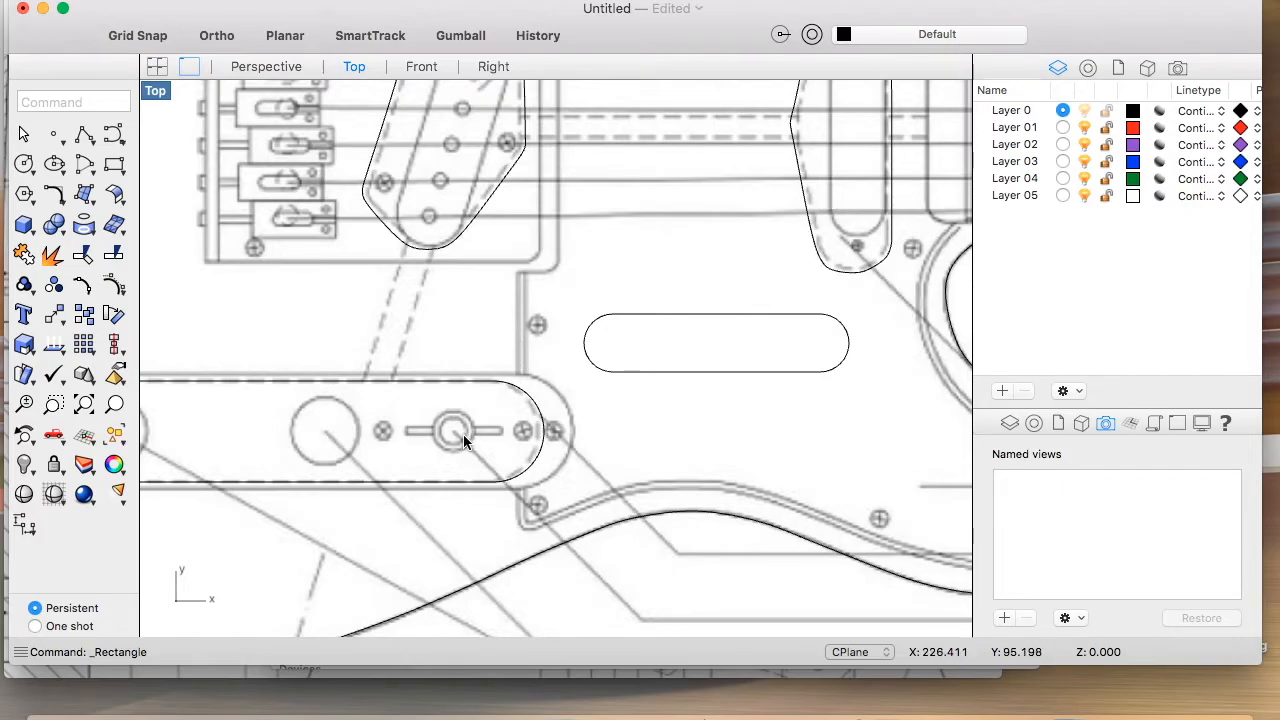
Step: Look up the commands matching "rot" and try the view Rotate command near the new rounded slot
scroll(463, 434, "up", 10)
scroll(558, 416, "down", 15)
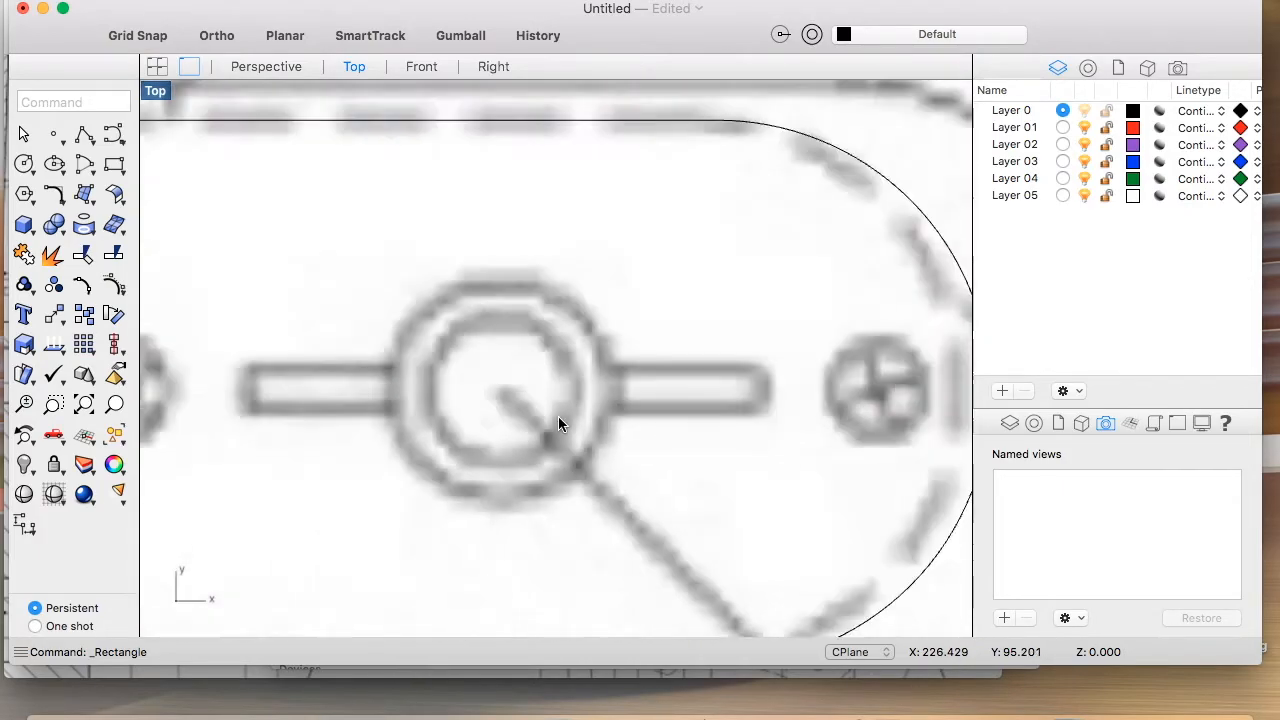
scroll(612, 389, "up", 12)
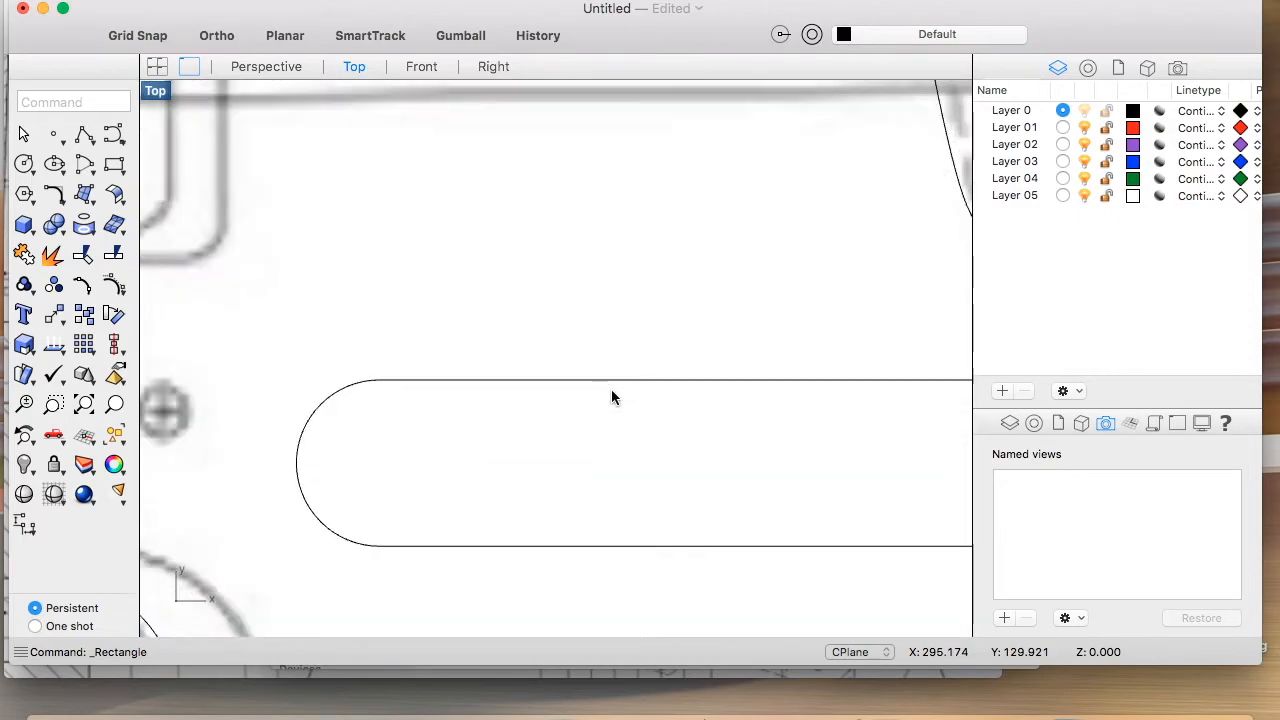
scroll(610, 390, "down", 6)
scroll(610, 390, "up", 1)
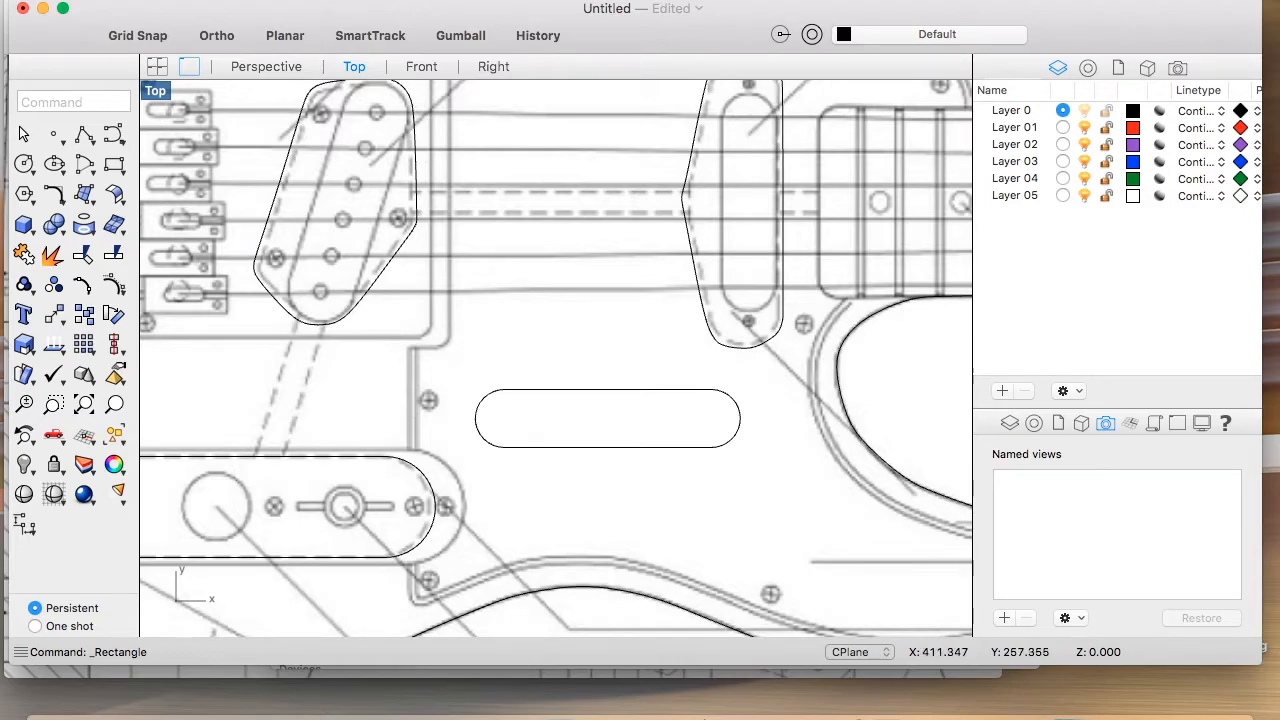
left_click(952, 0)
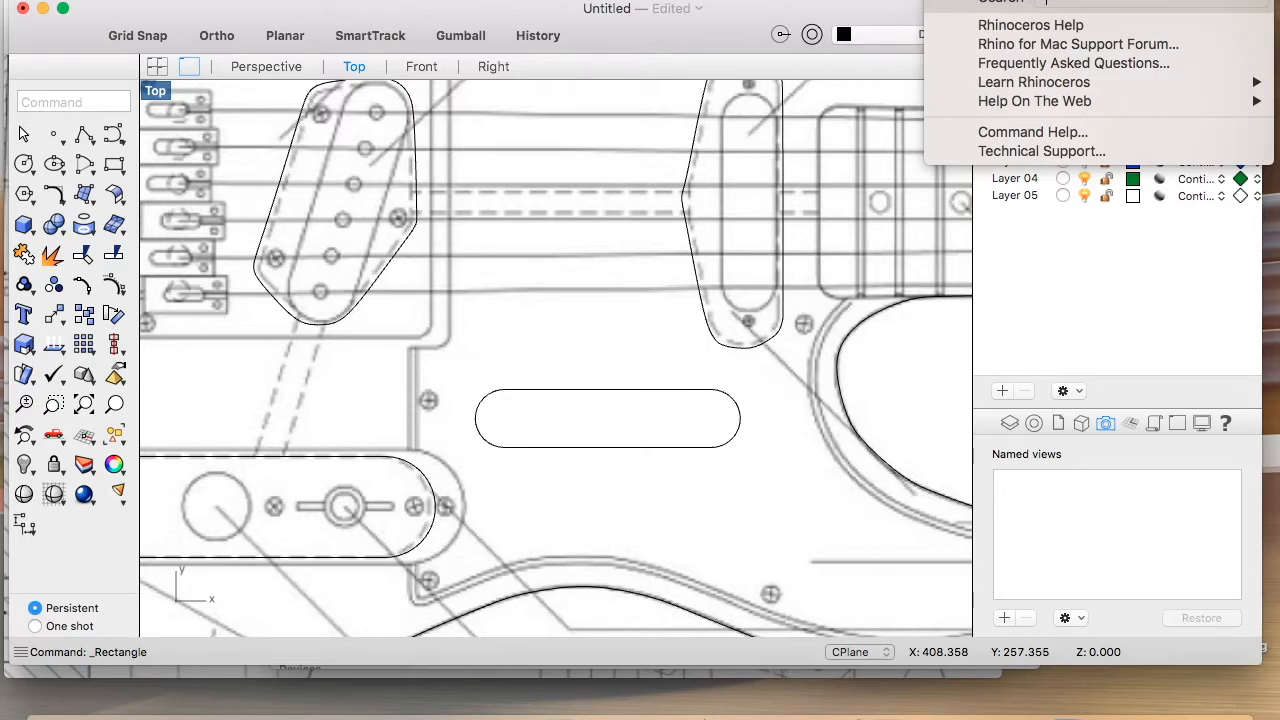
type("rot")
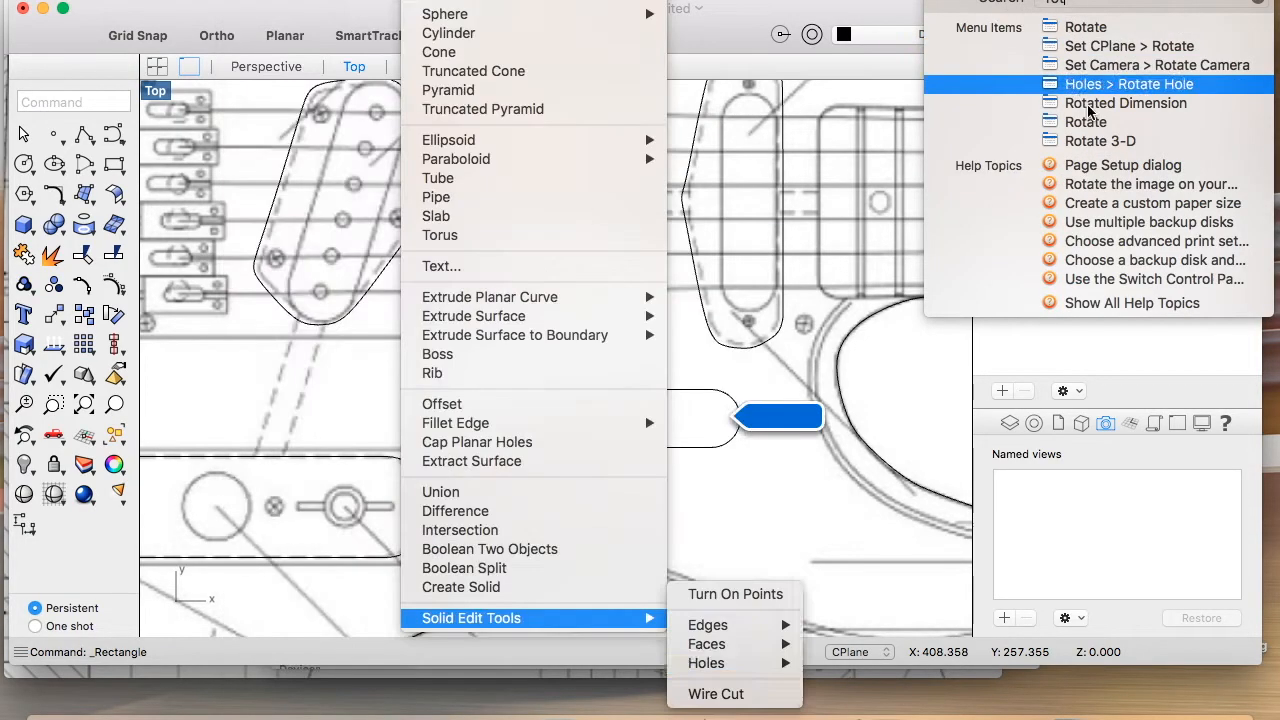
mouse_move(1105, 128)
mouse_move(1100, 33)
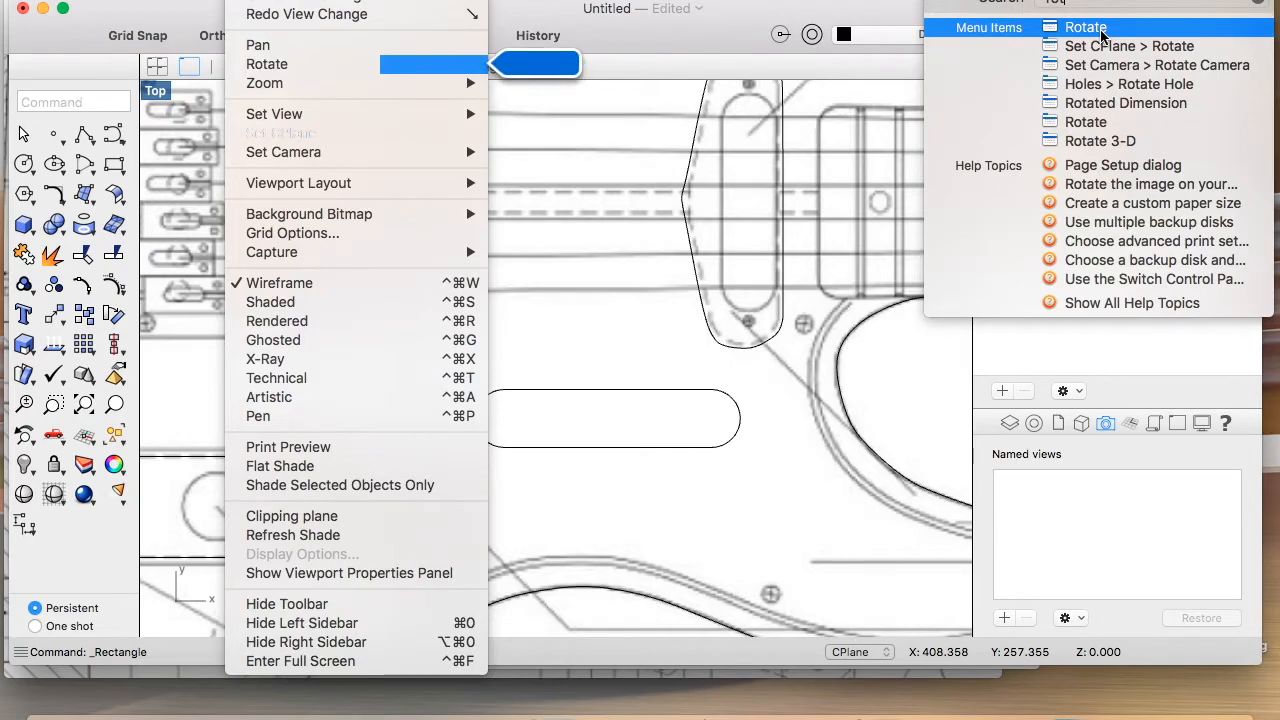
left_click(1098, 30)
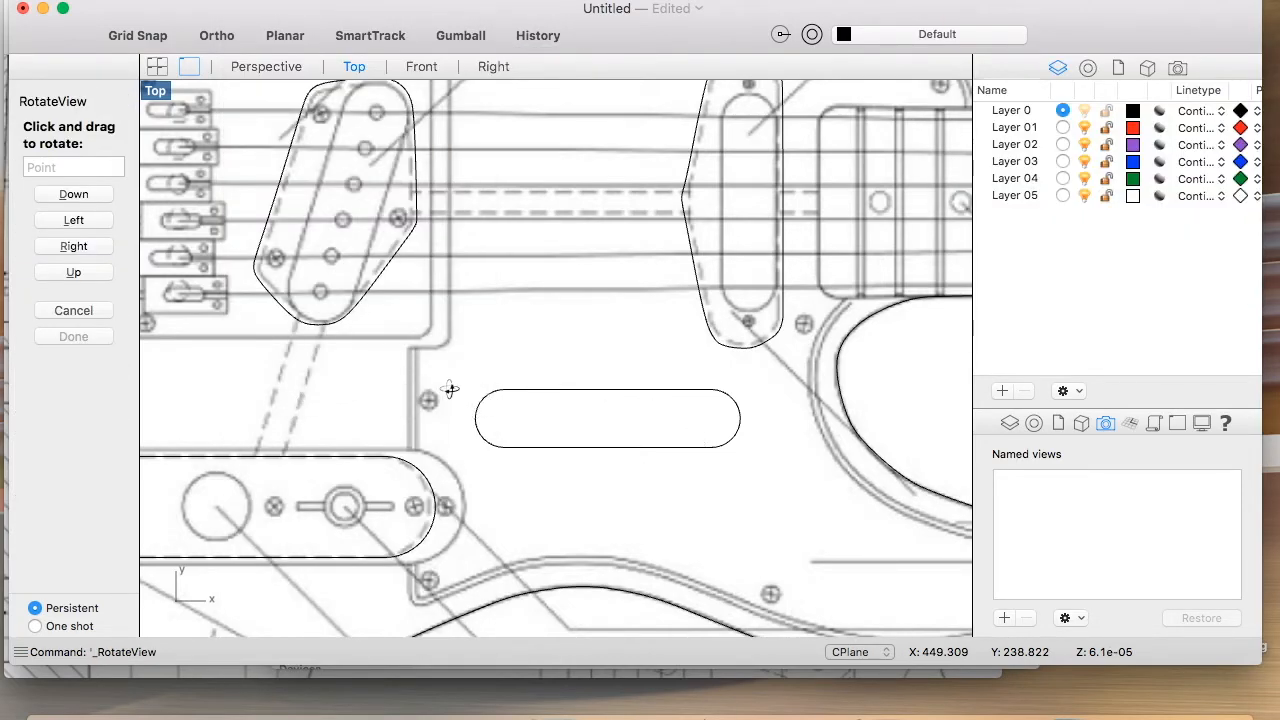
scroll(468, 394, "up", 5)
scroll(468, 395, "down", 8)
left_click(469, 396)
left_click(471, 397)
scroll(471, 397, "up", 7)
scroll(471, 397, "down", 4)
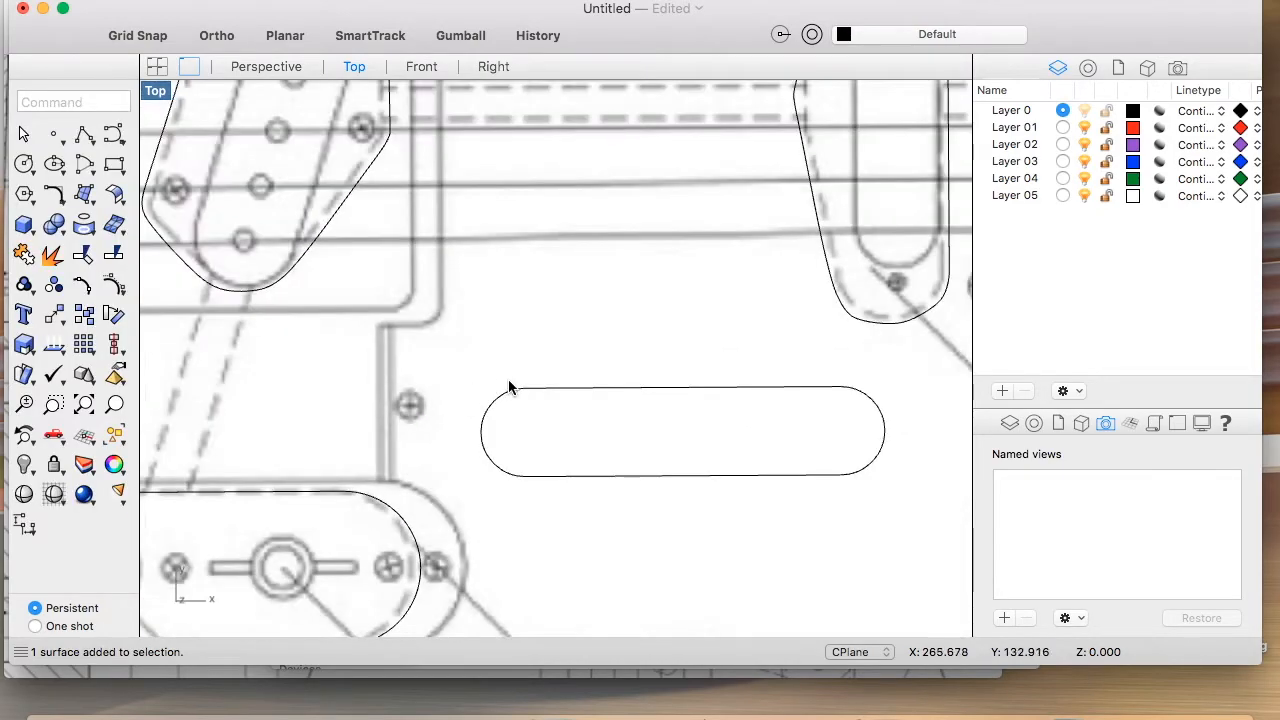
Step: Run the view Rotate command again and tilt the Top view counterclockwise around the blueprint
key("super+shift+slash")
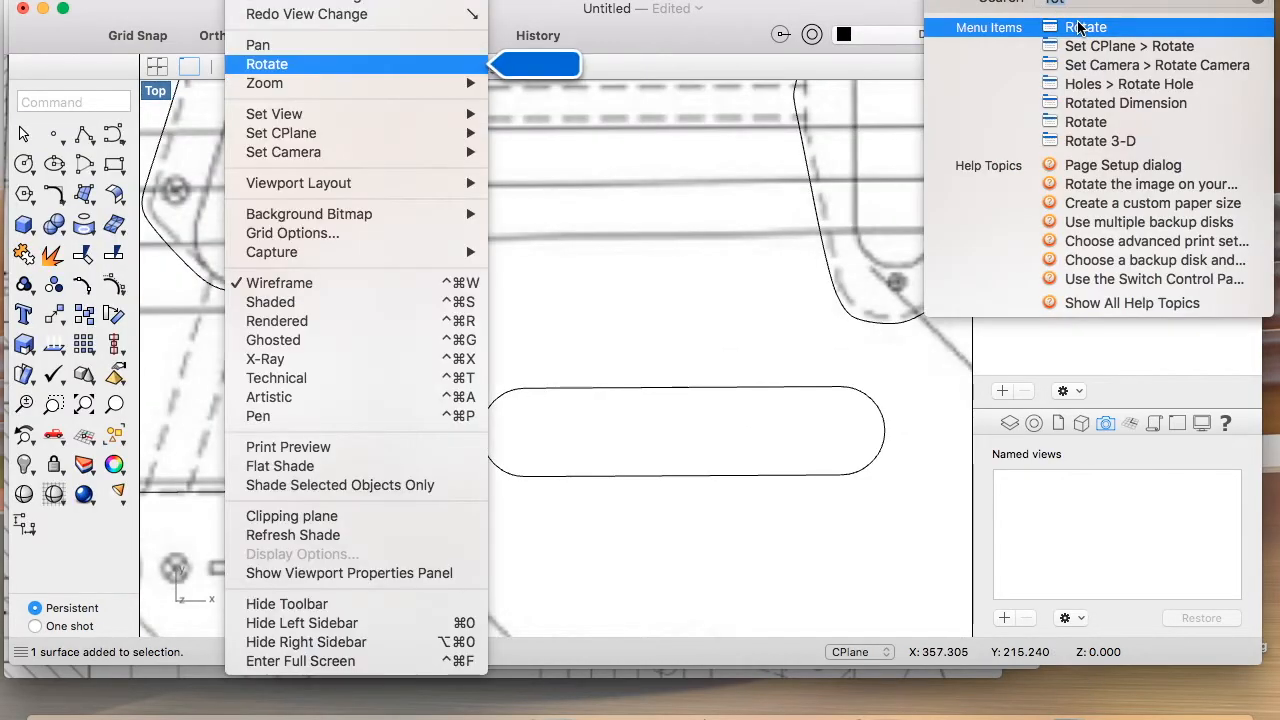
left_click(1075, 30)
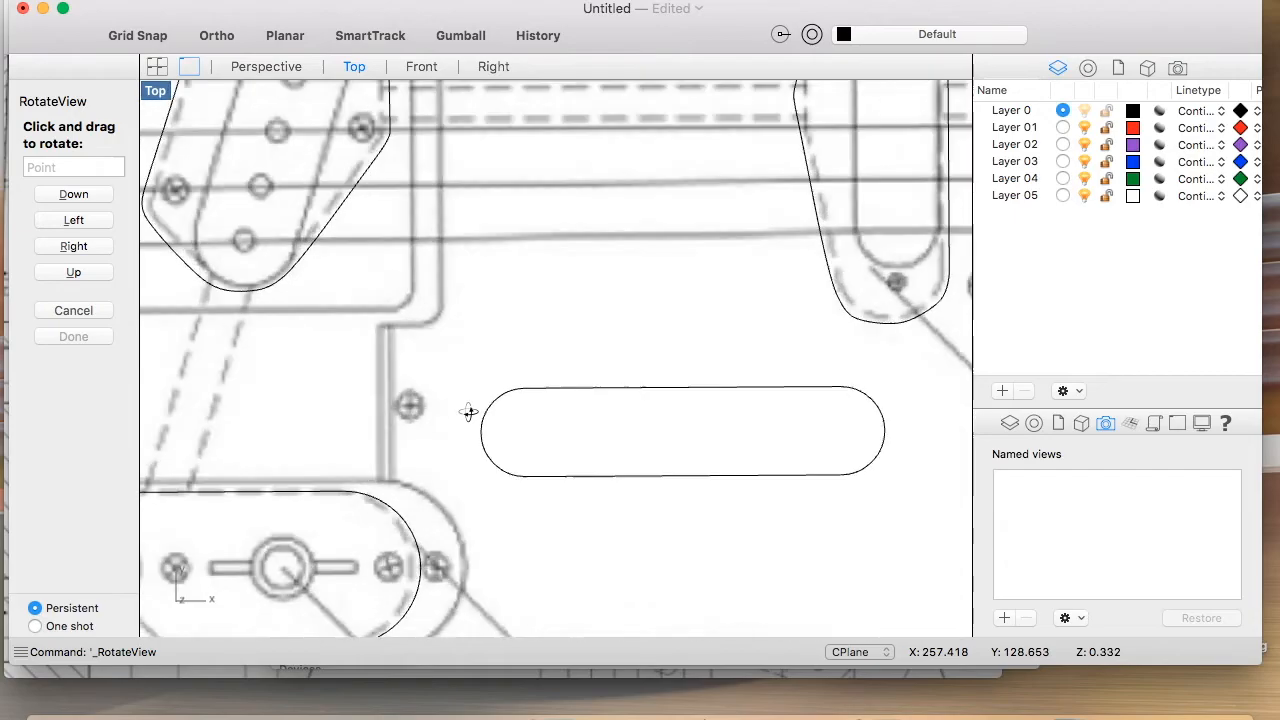
left_click_drag(515, 413, 538, 336)
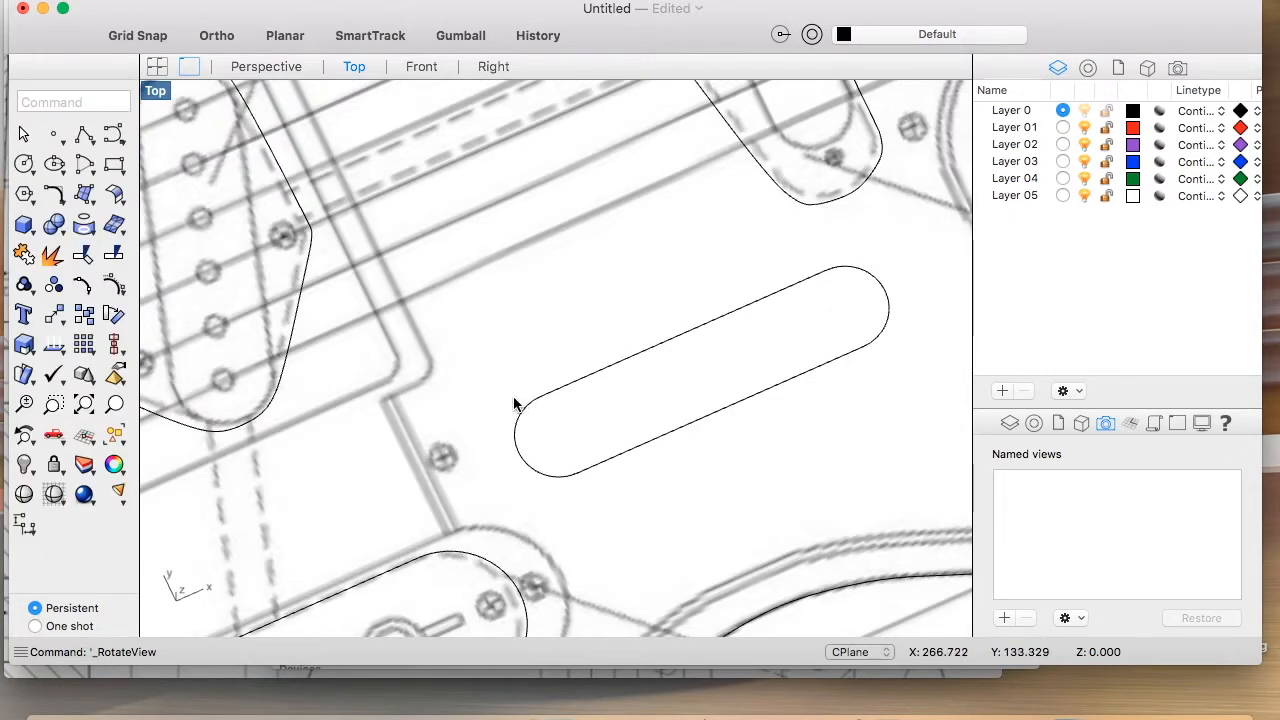
scroll(470, 358, "down", 10)
scroll(470, 358, "up", 8)
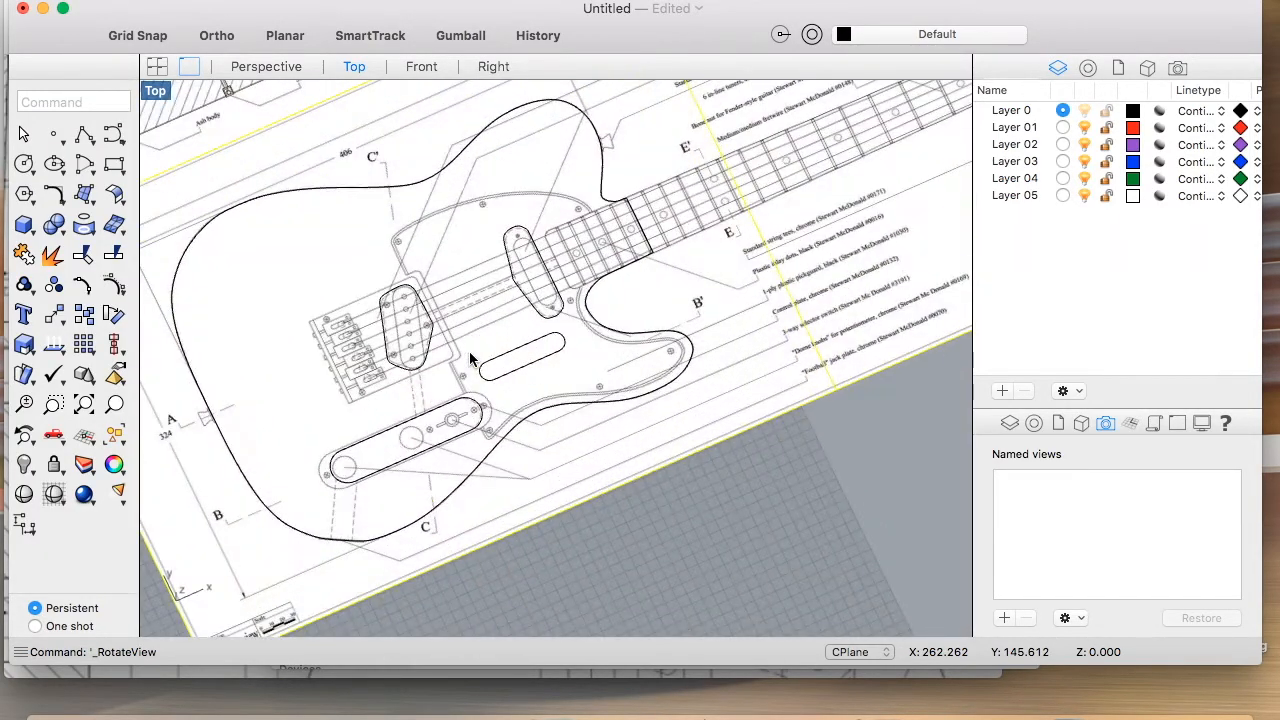
scroll(469, 351, "down", 5)
scroll(469, 351, "up", 10)
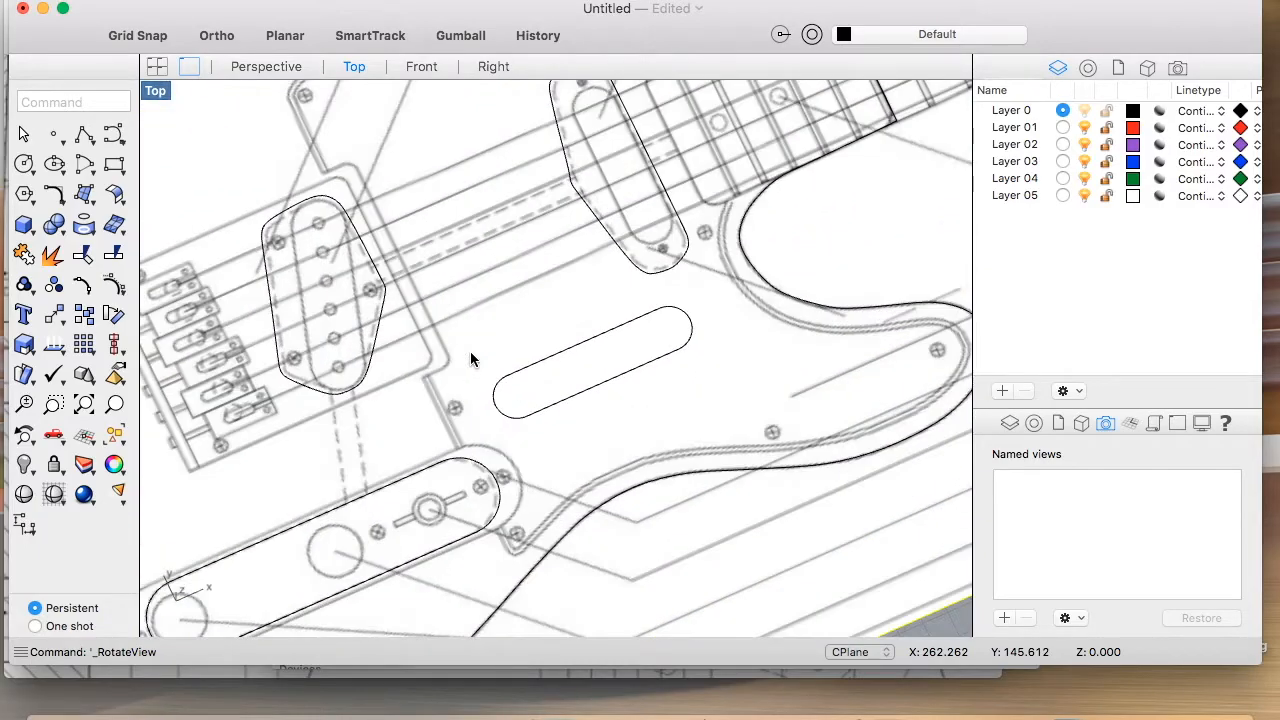
scroll(533, 405, "down", 5)
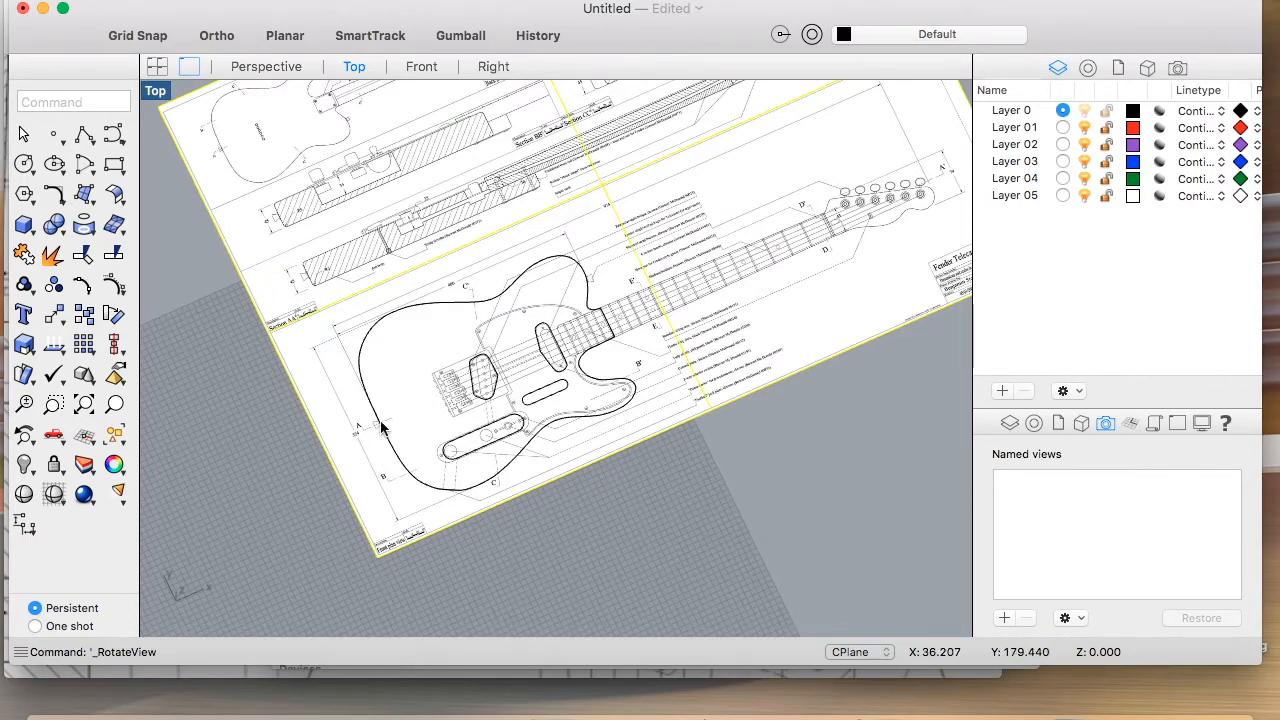
Step: Reset the tilted viewport to the standard Top view
right_click(228, 160)
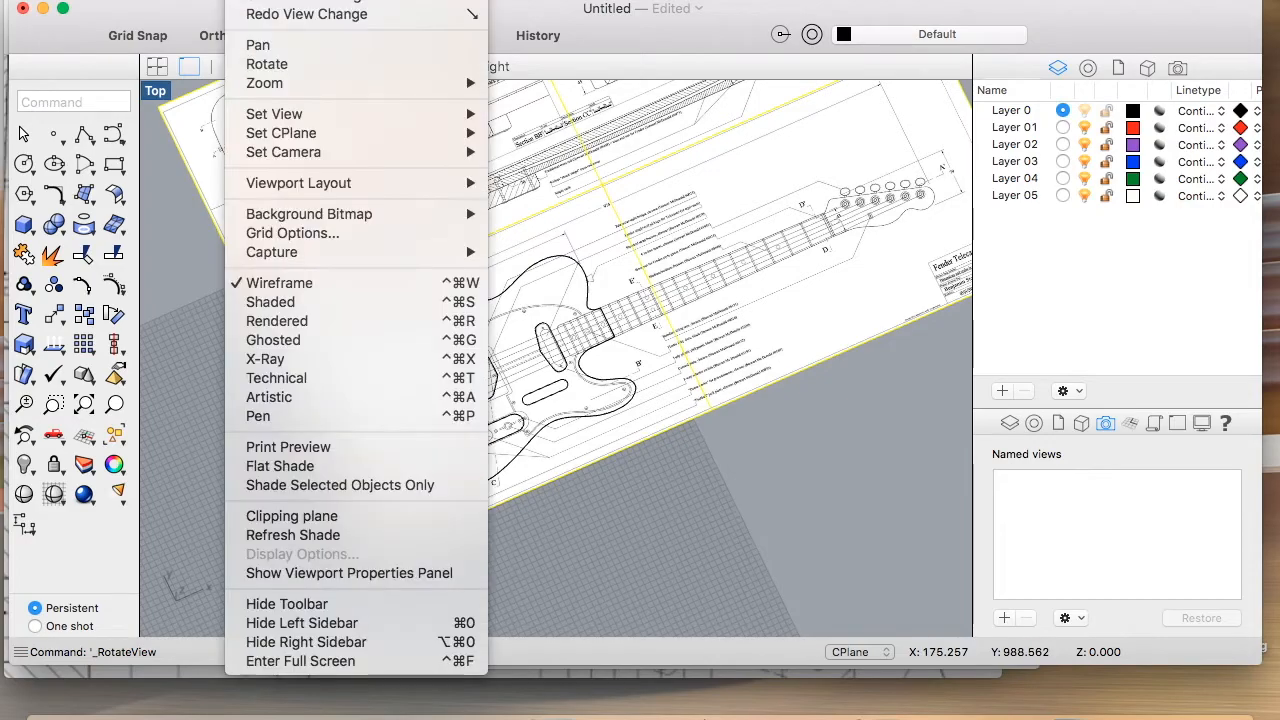
mouse_move(288, 115)
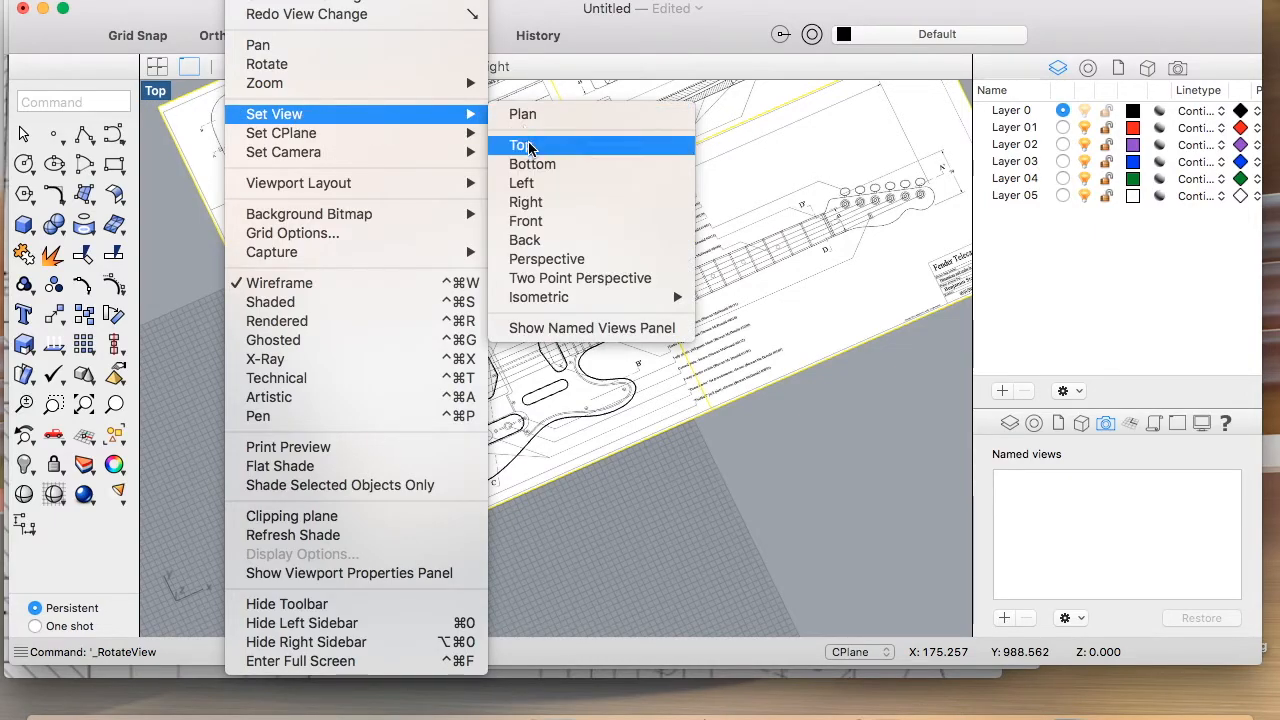
left_click(525, 146)
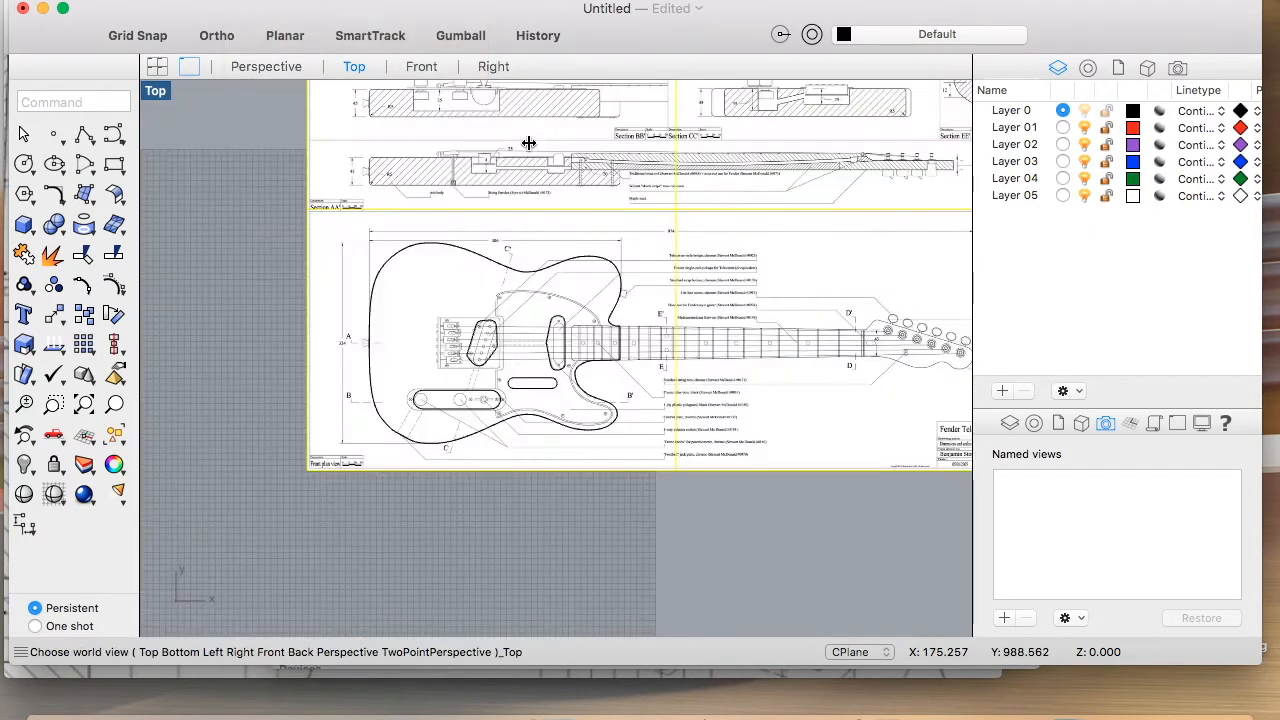
scroll(456, 418, "up", 5)
scroll(457, 409, "down", 3)
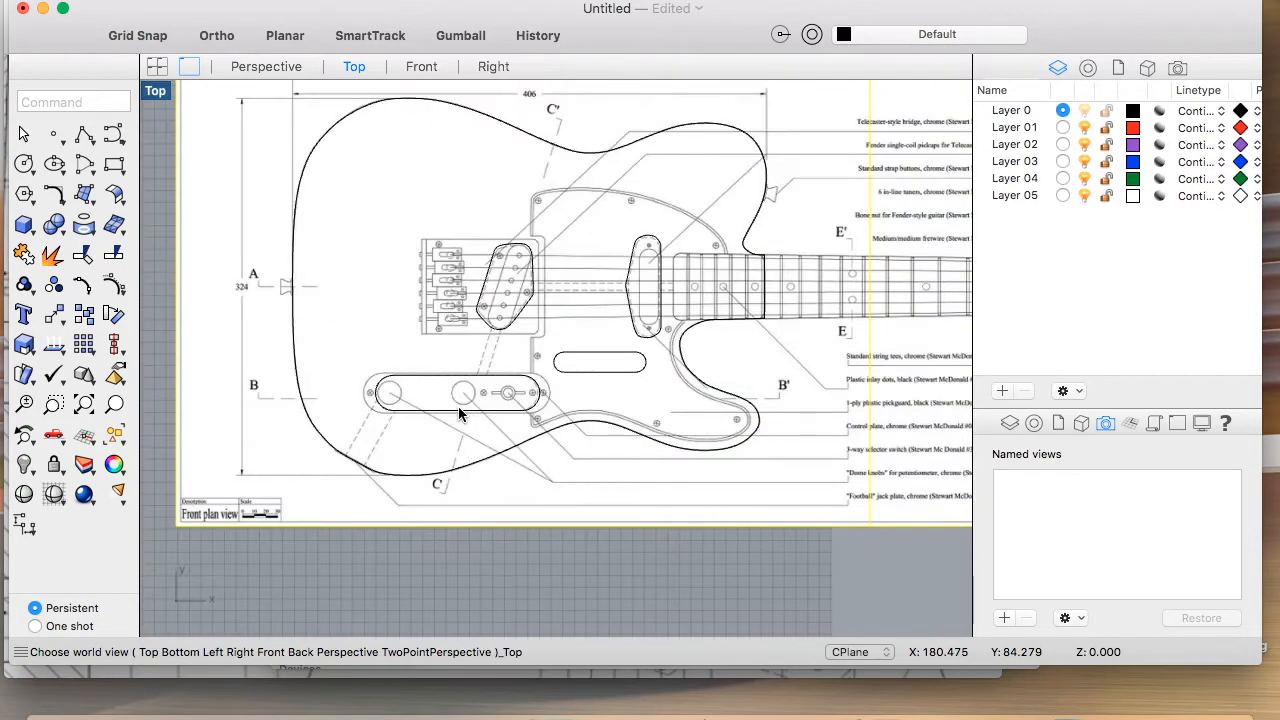
scroll(574, 342, "up", 1)
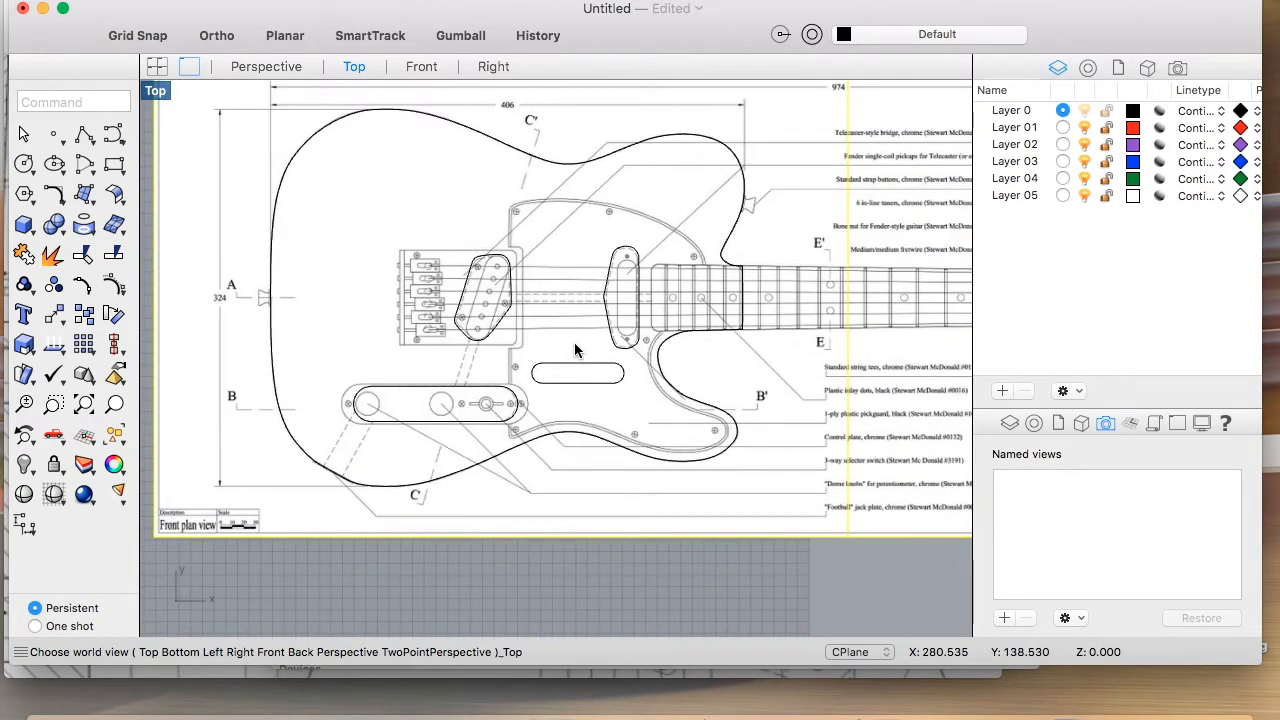
scroll(570, 369, "up", 4)
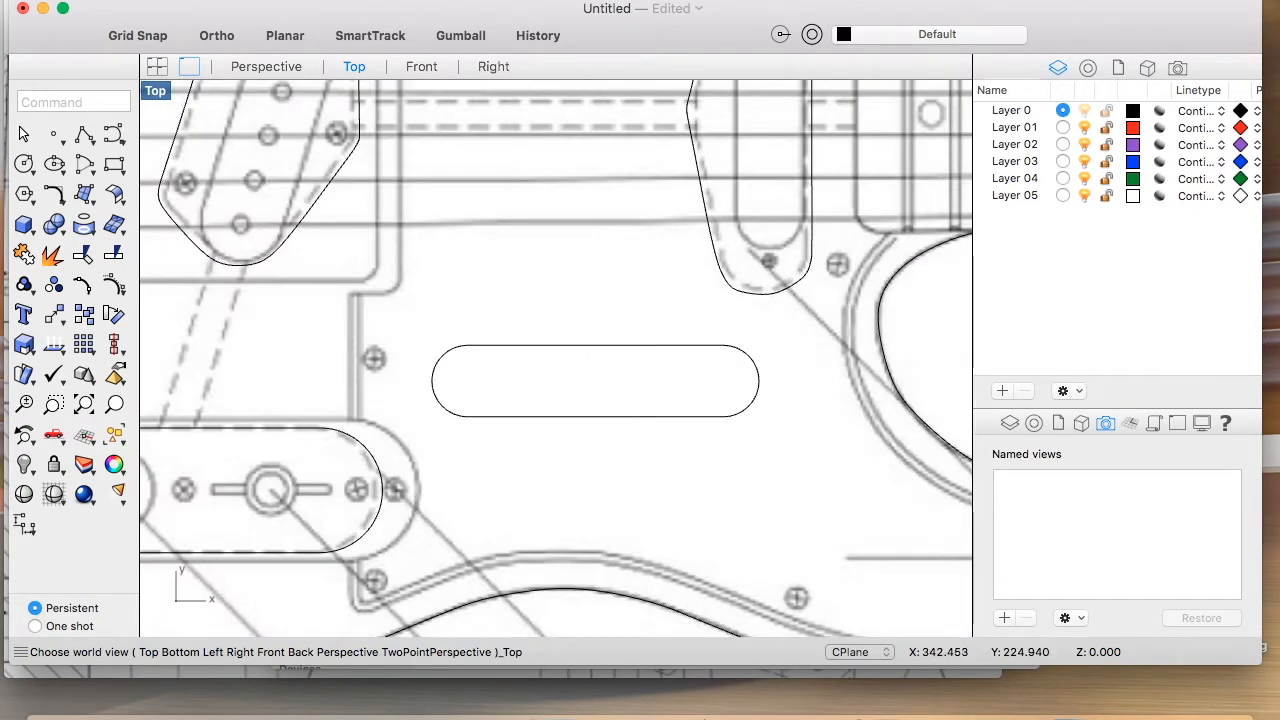
key("super+shift+slash")
type("rot")
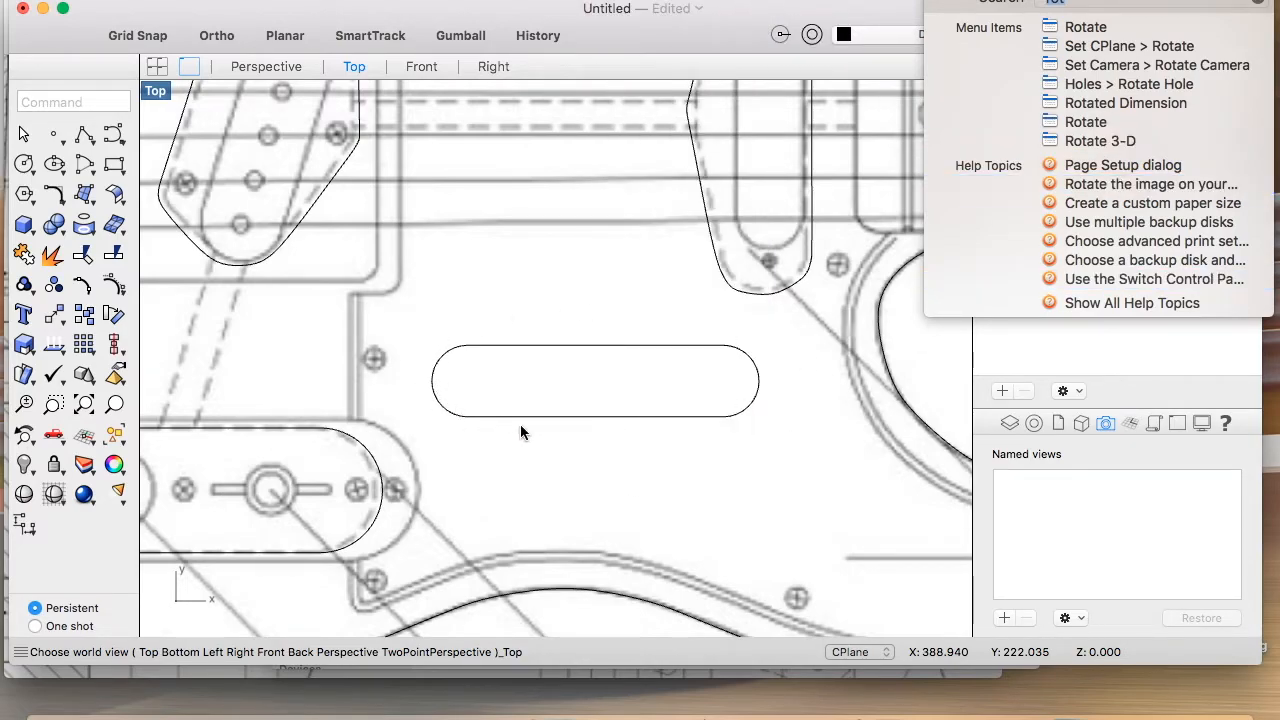
mouse_move(1086, 124)
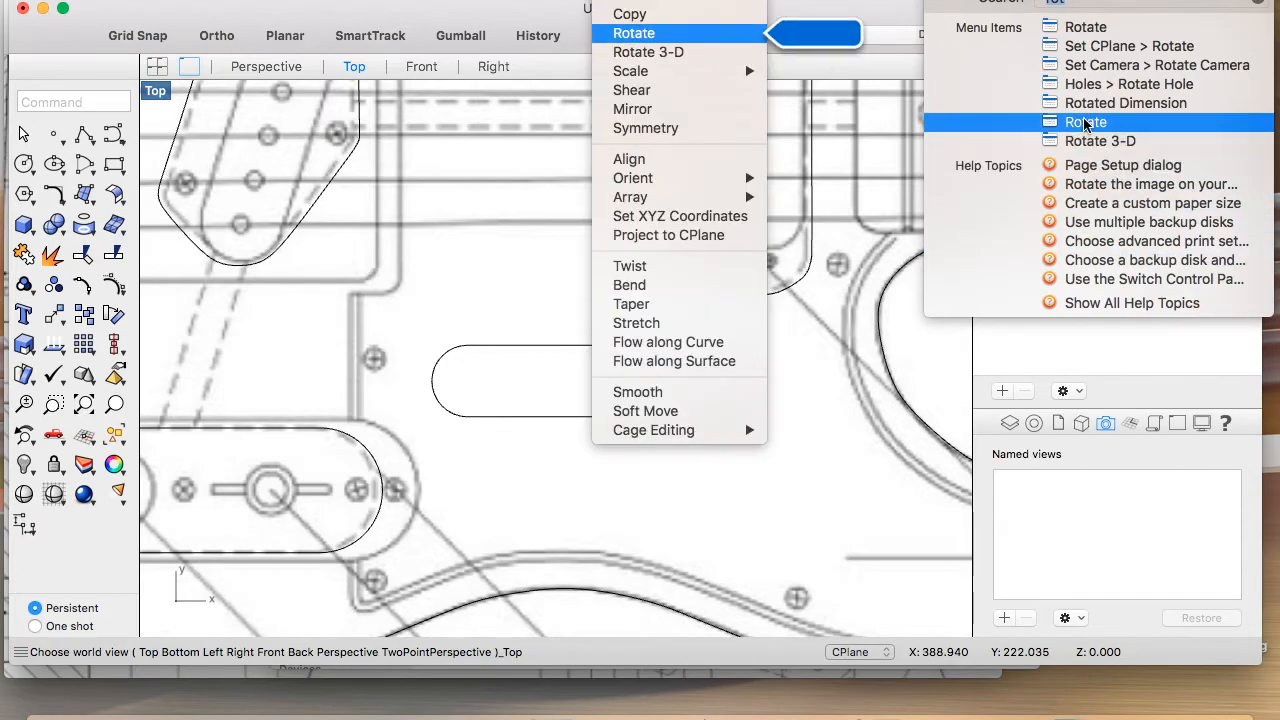
left_click(1103, 125)
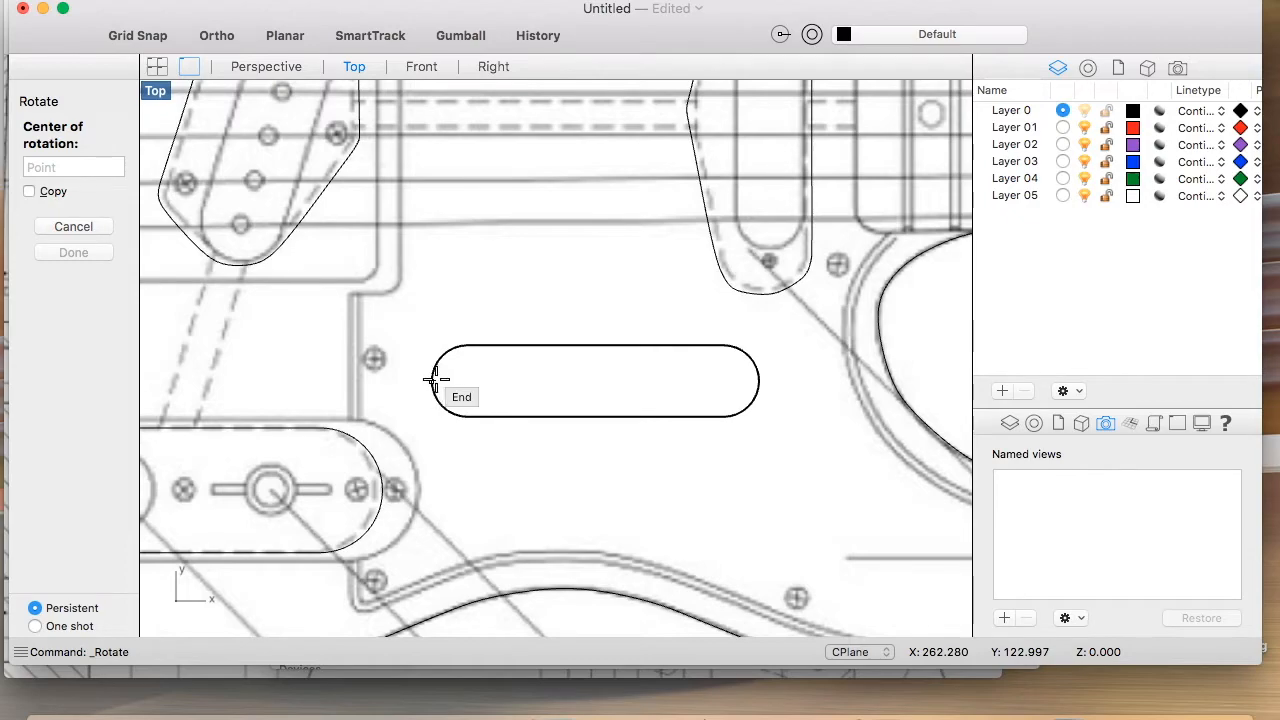
left_click(62, 229)
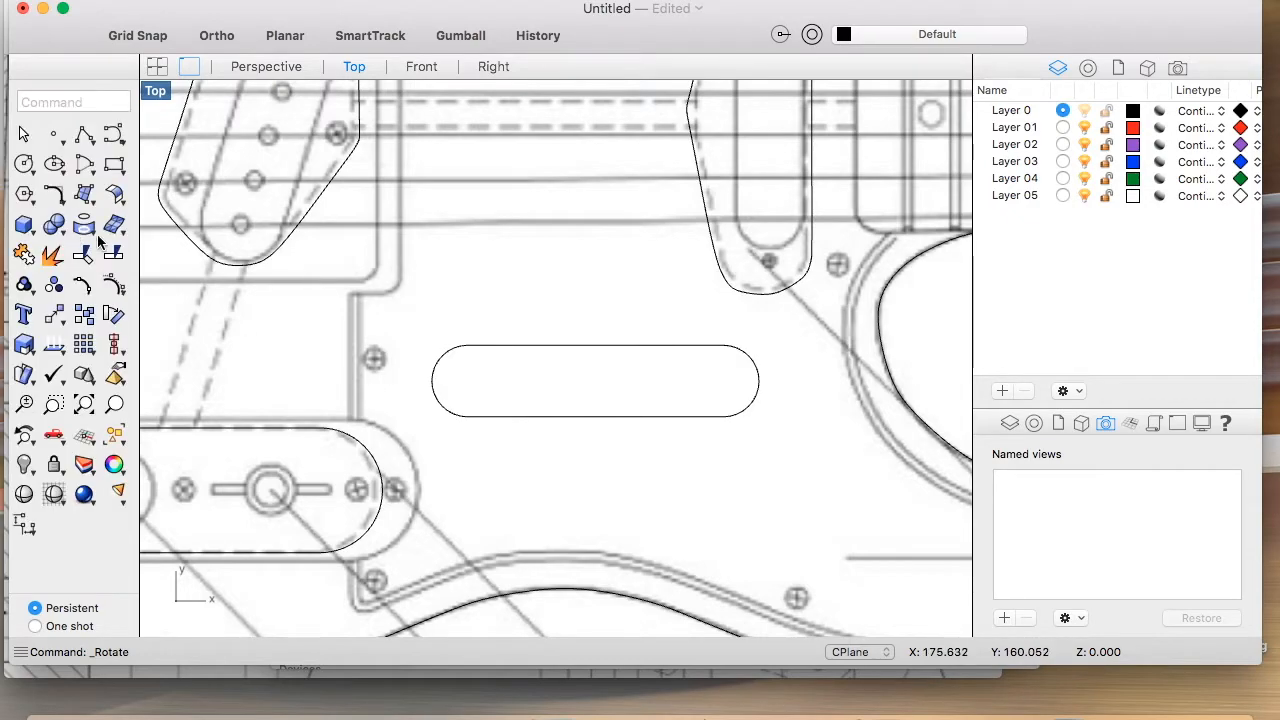
Step: Rotate the horizontal rounded slot curve 45 degrees counterclockwise about its left end, using its right end as the reference point
scroll(434, 374, "up", 3)
scroll(440, 372, "down", 2)
left_click(445, 372)
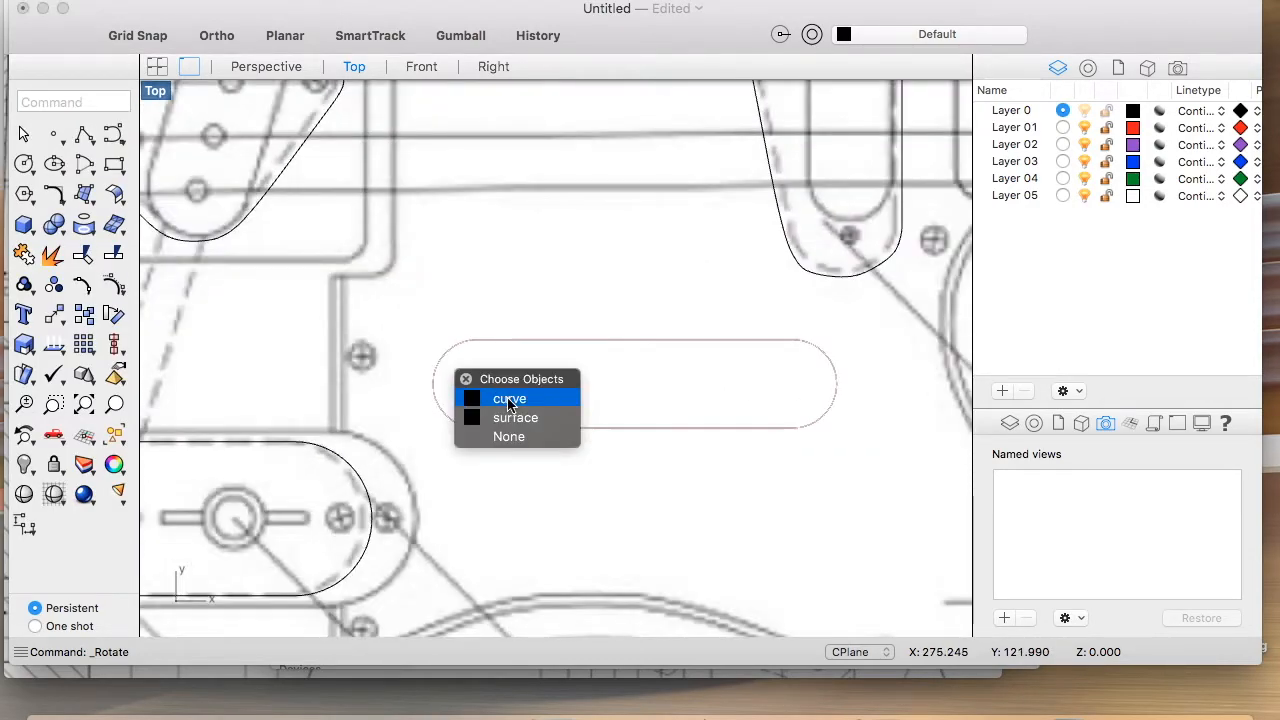
left_click(508, 399)
scroll(543, 347, "right", 2)
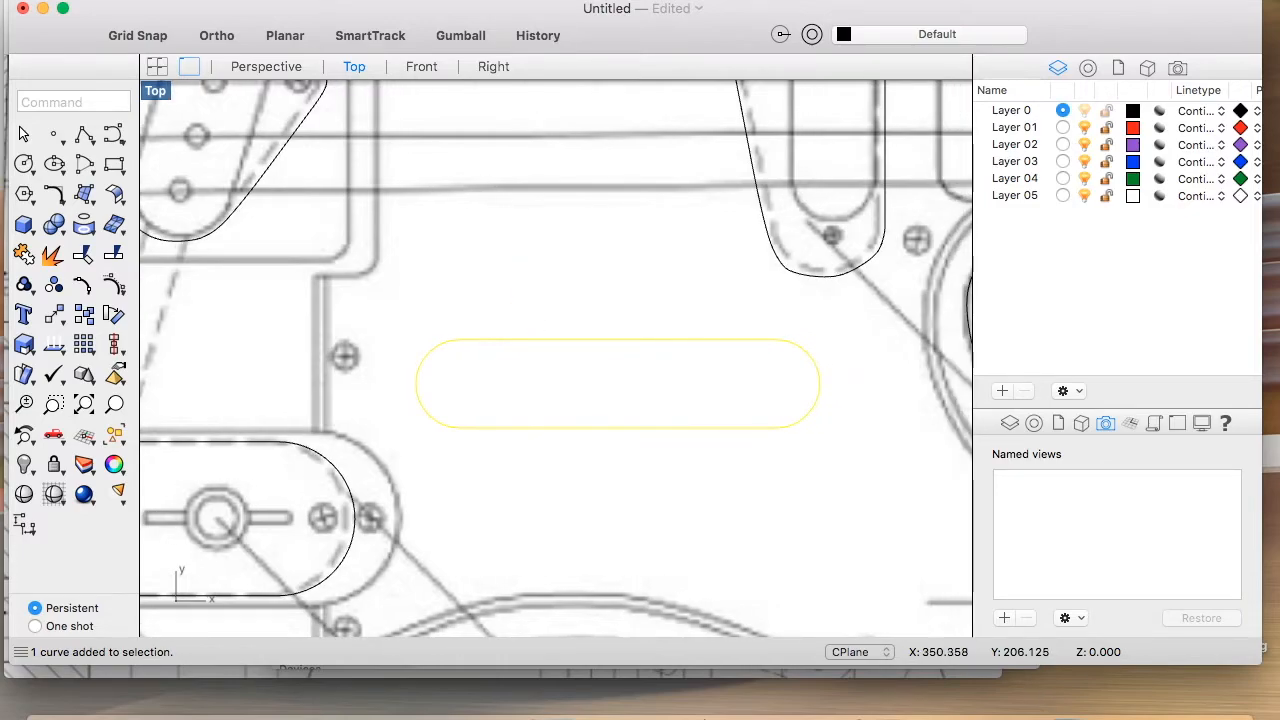
left_click(955, 1)
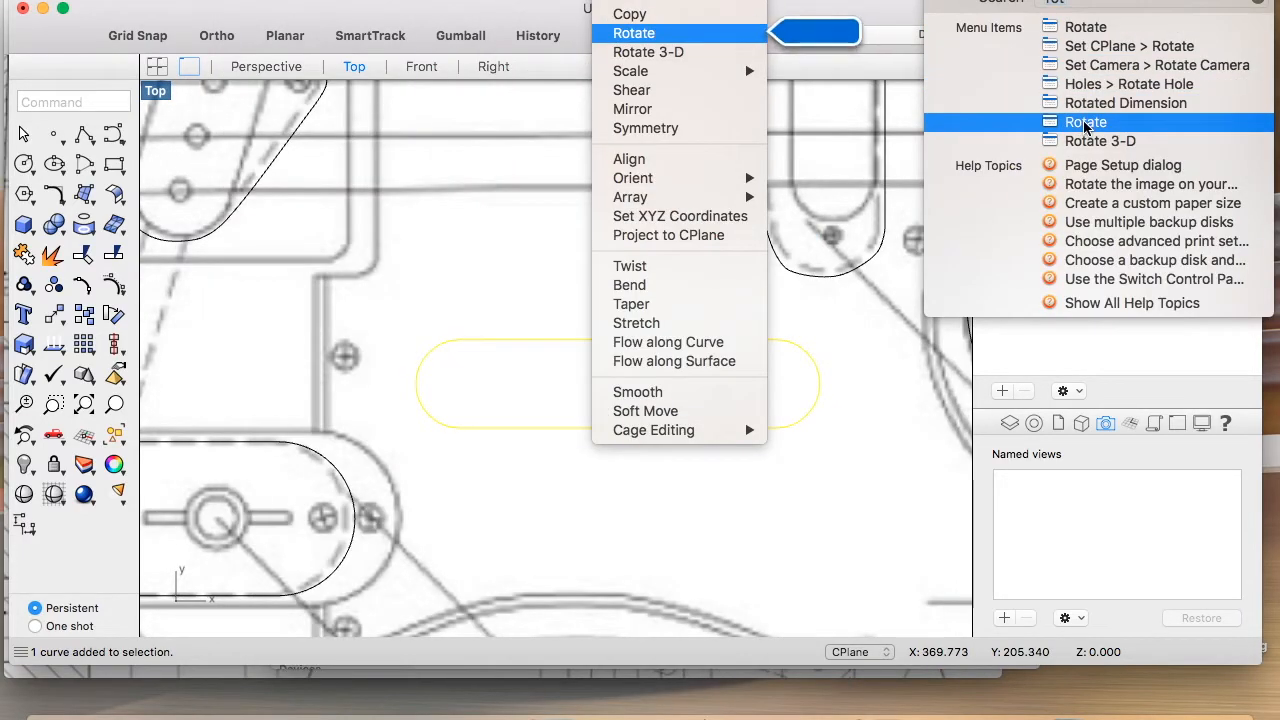
left_click(1086, 122)
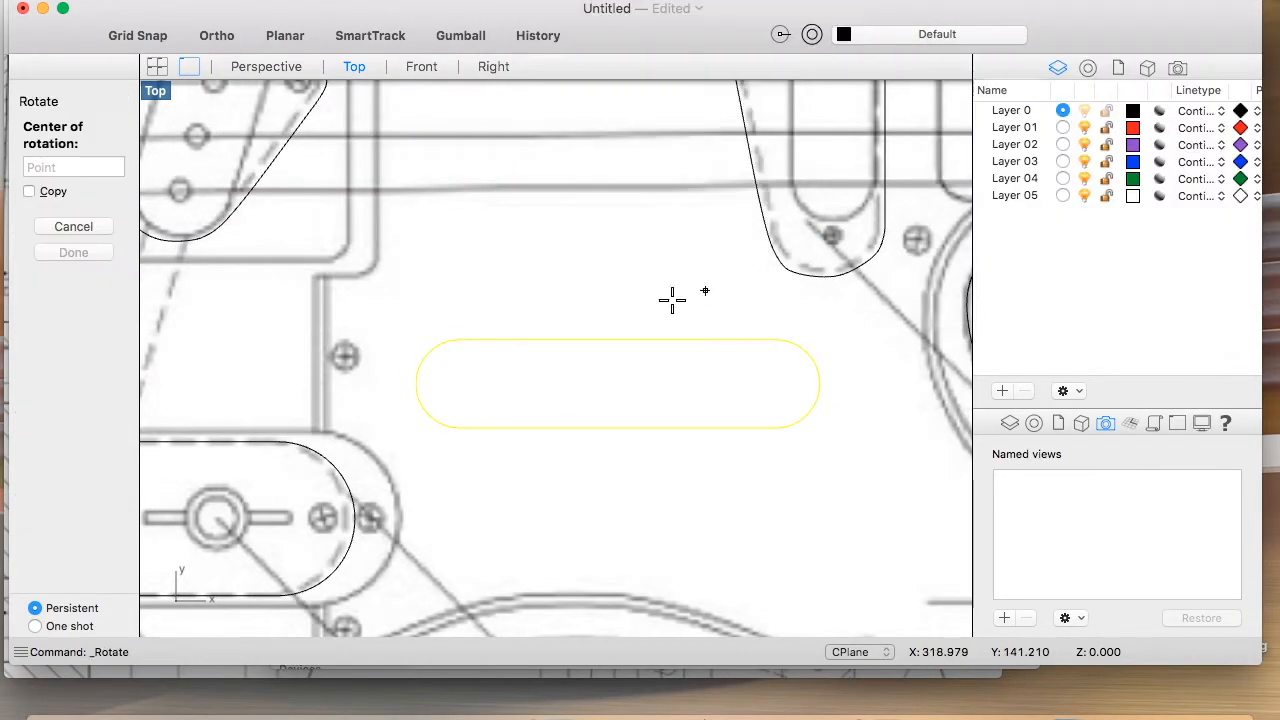
left_click(418, 381)
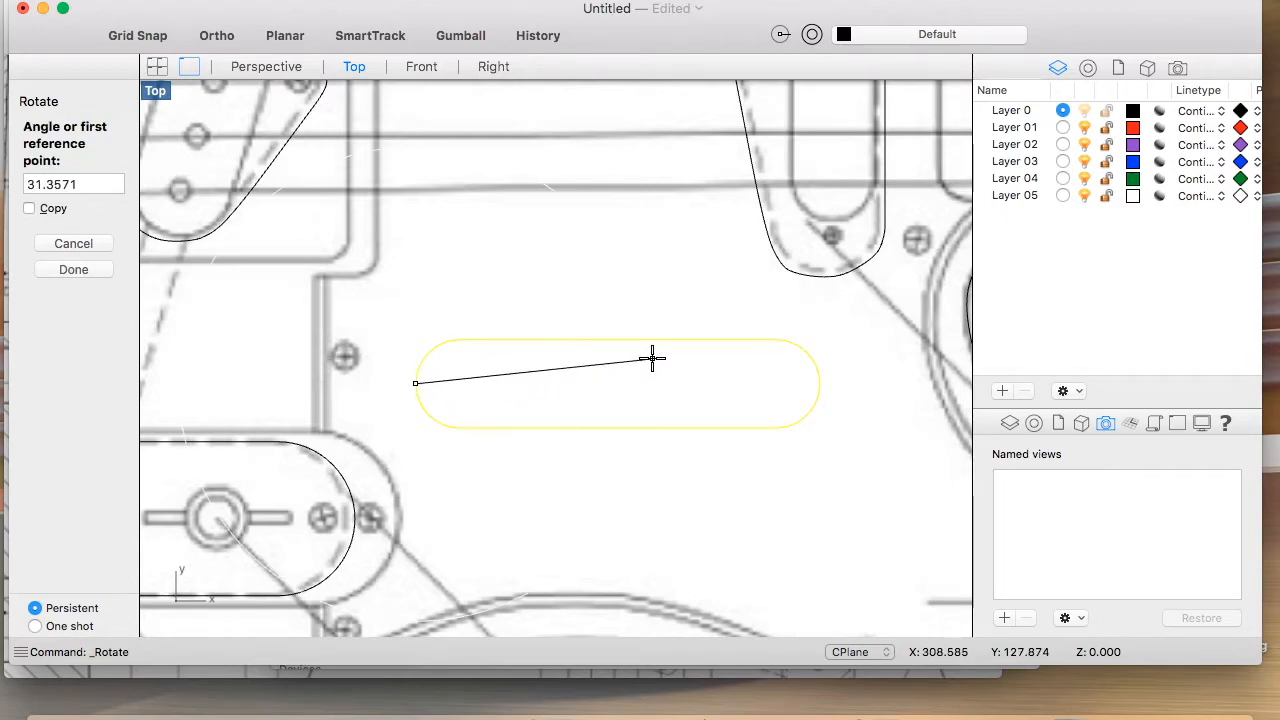
left_click(818, 382)
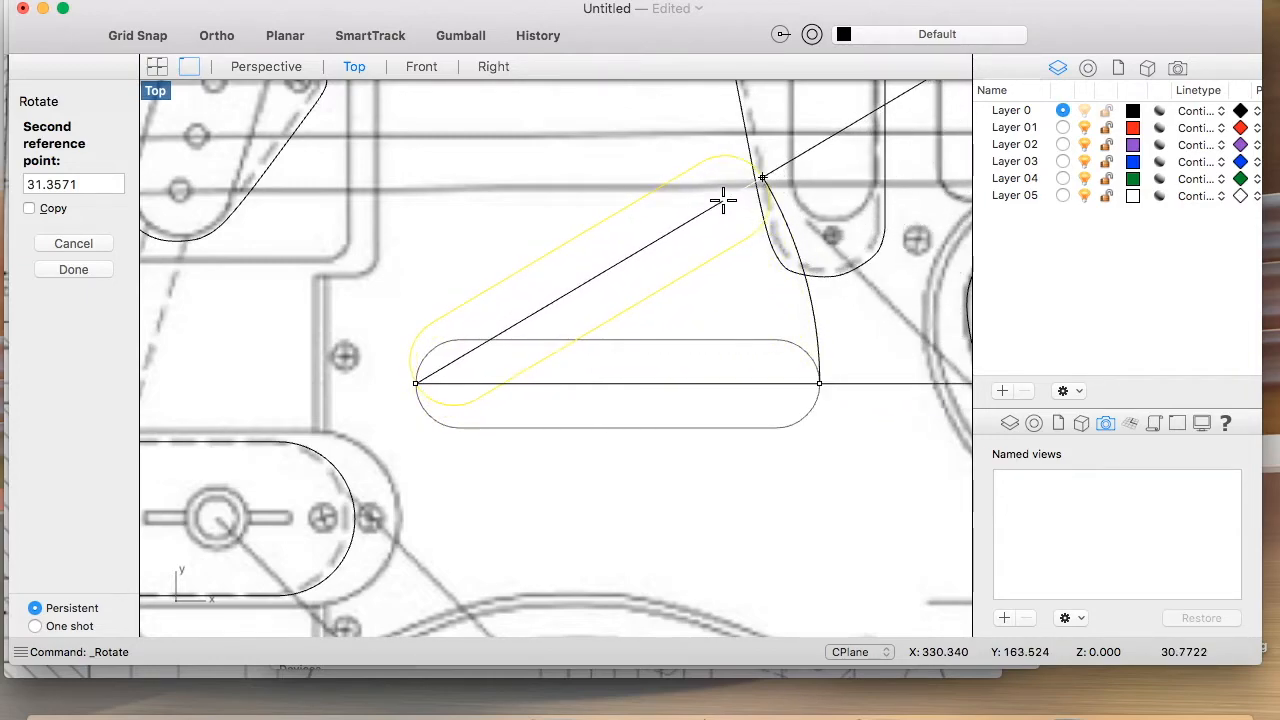
left_click(90, 180)
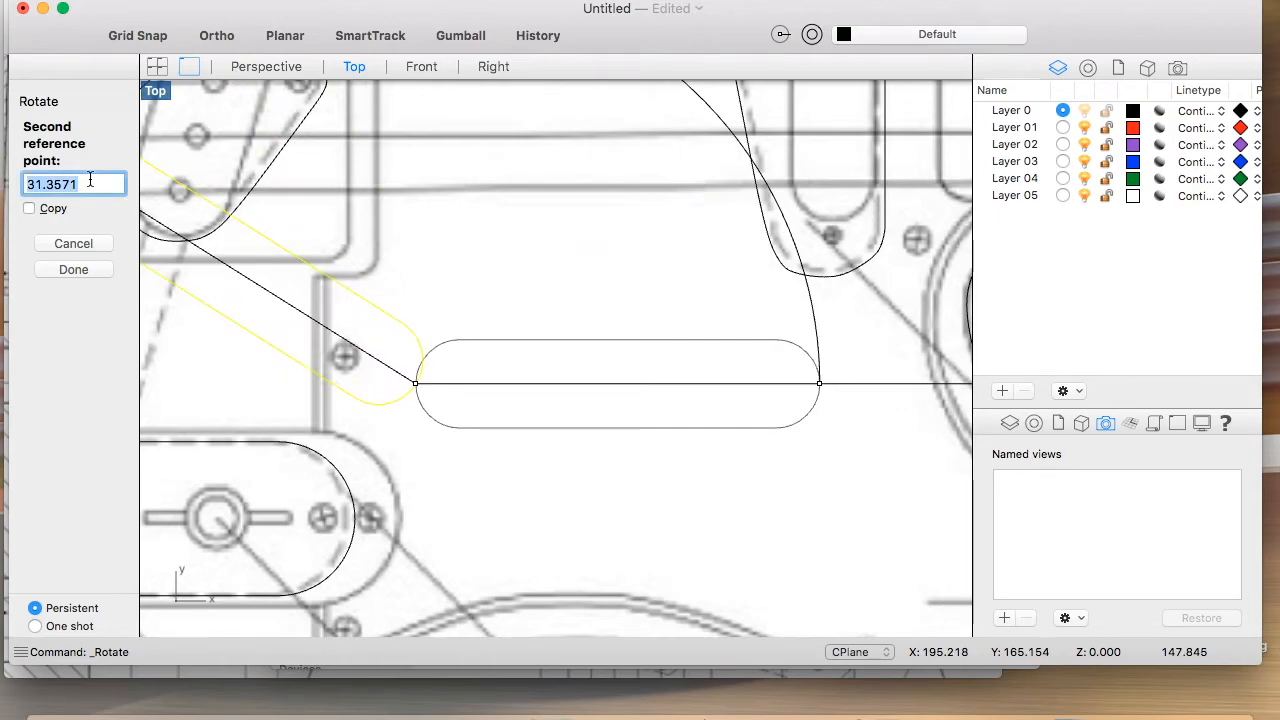
type("45")
key("Return")
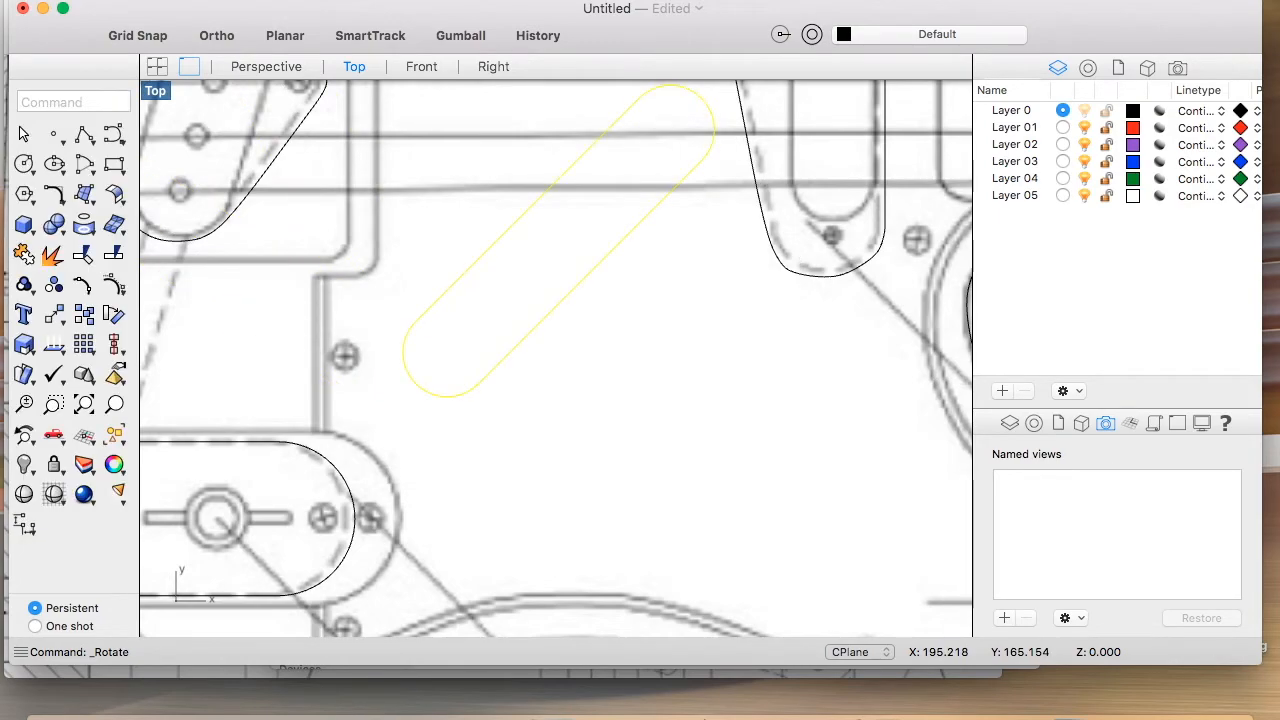
Step: Move the angled slot slightly down and to the left within the pickguard area and deselect it
left_click_drag(591, 270, 569, 309)
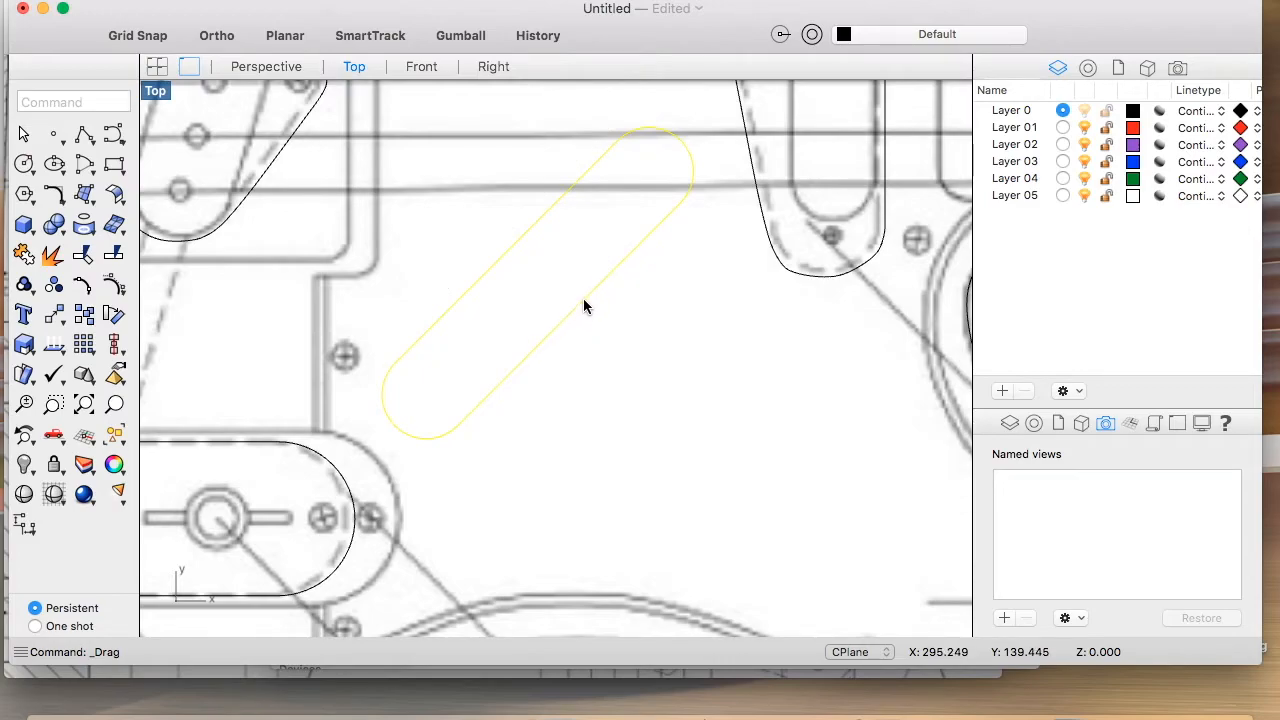
scroll(585, 306, "down", 3)
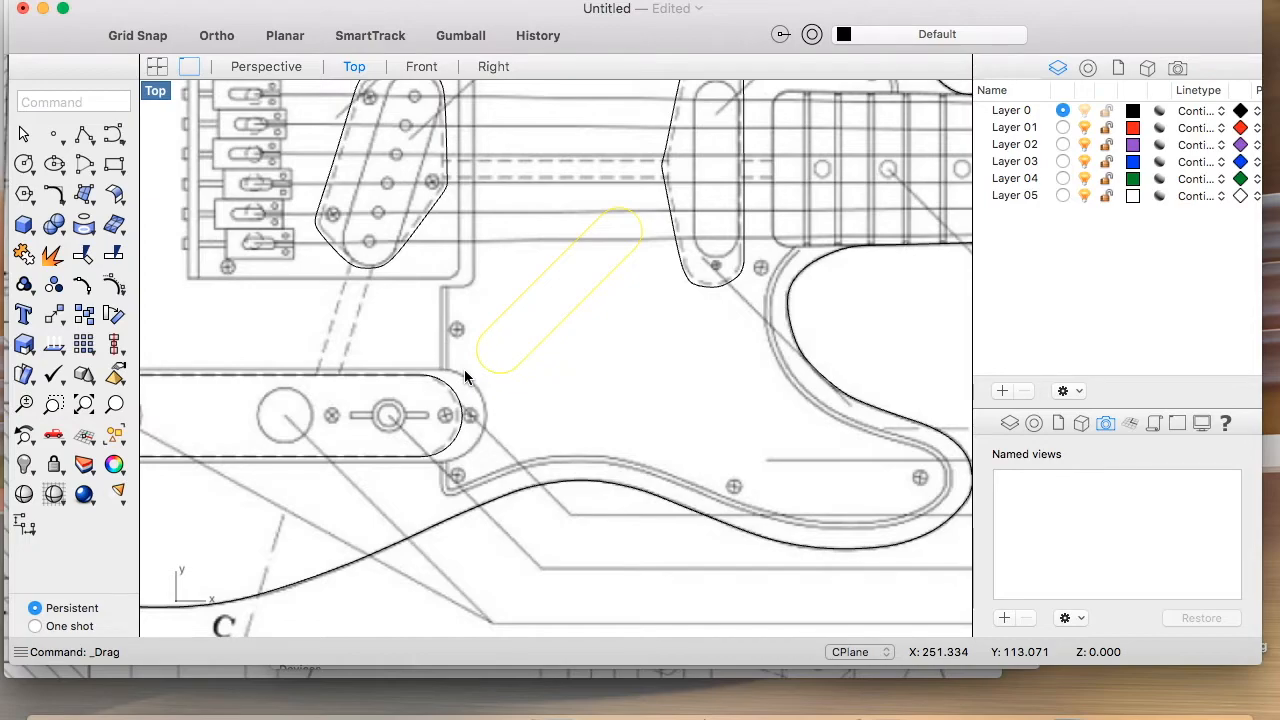
left_click(617, 327)
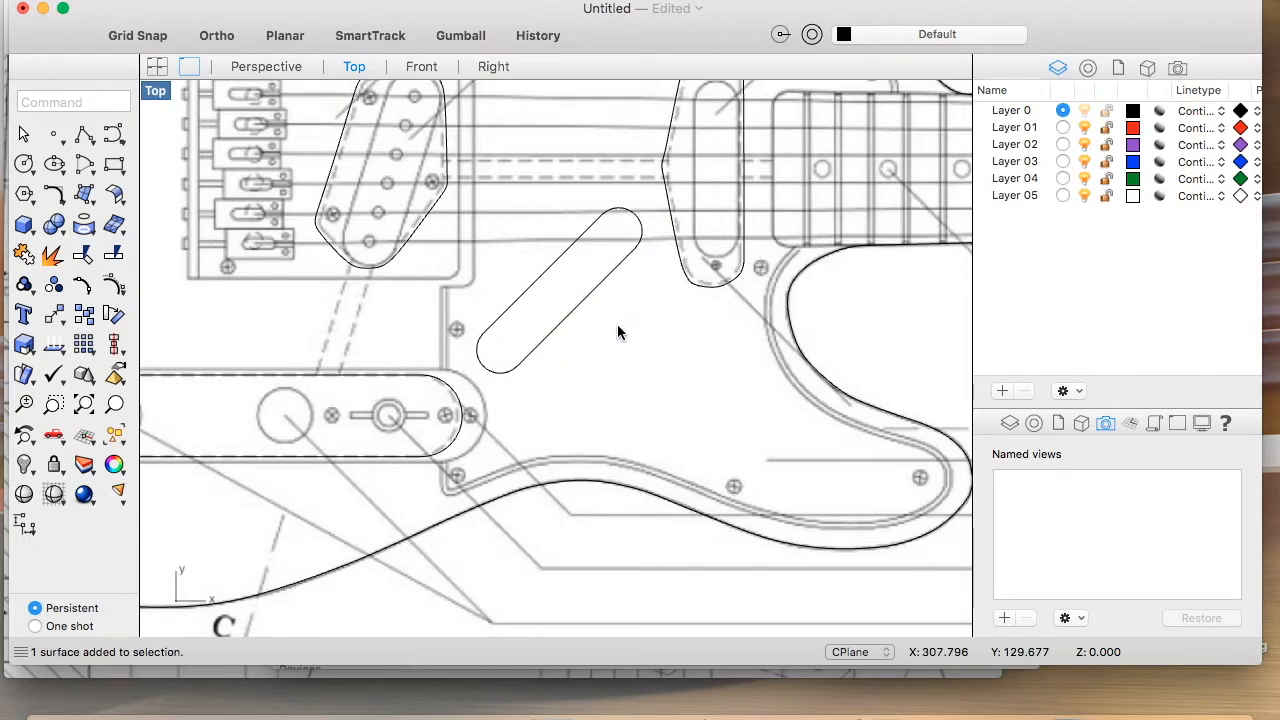
Step: Begin a rounded rectangle for the neck pocket, placing its first corner at the upper-left corner of the neck heel
scroll(617, 327, "up", 3)
scroll(617, 327, "right", 3)
scroll(617, 330, "right", 5)
scroll(617, 330, "up", 1)
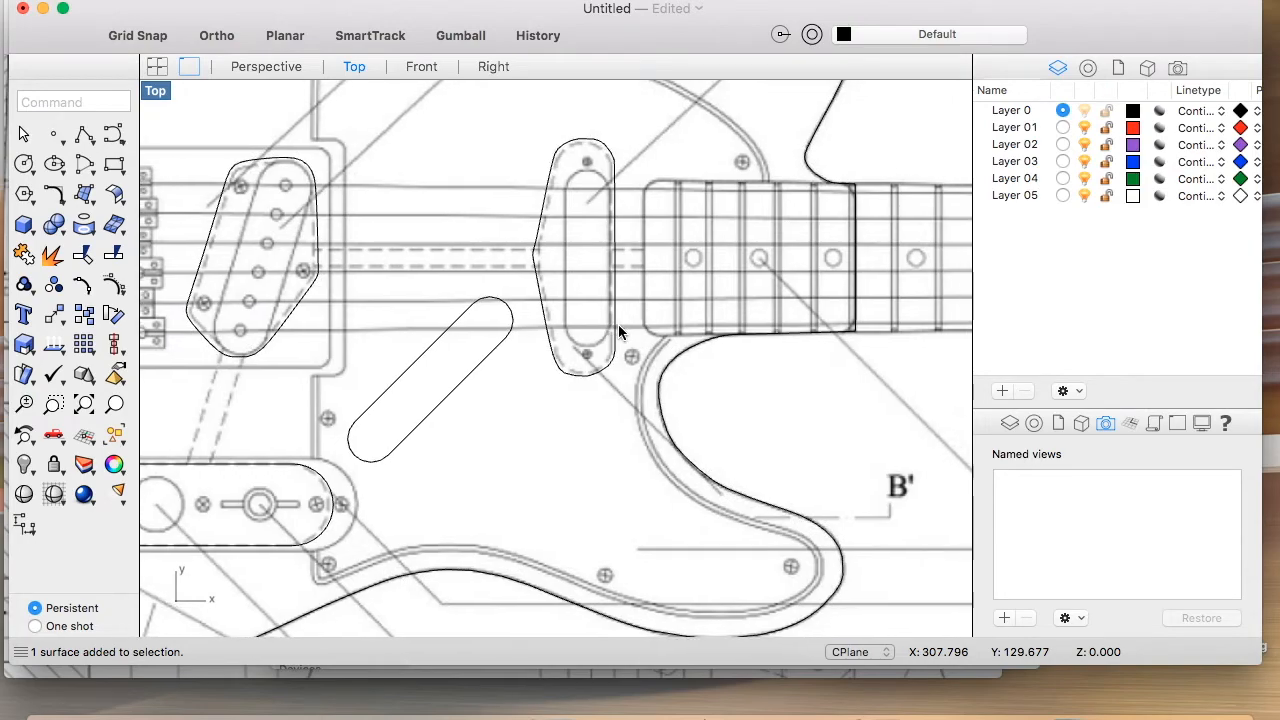
scroll(676, 273, "up", 1)
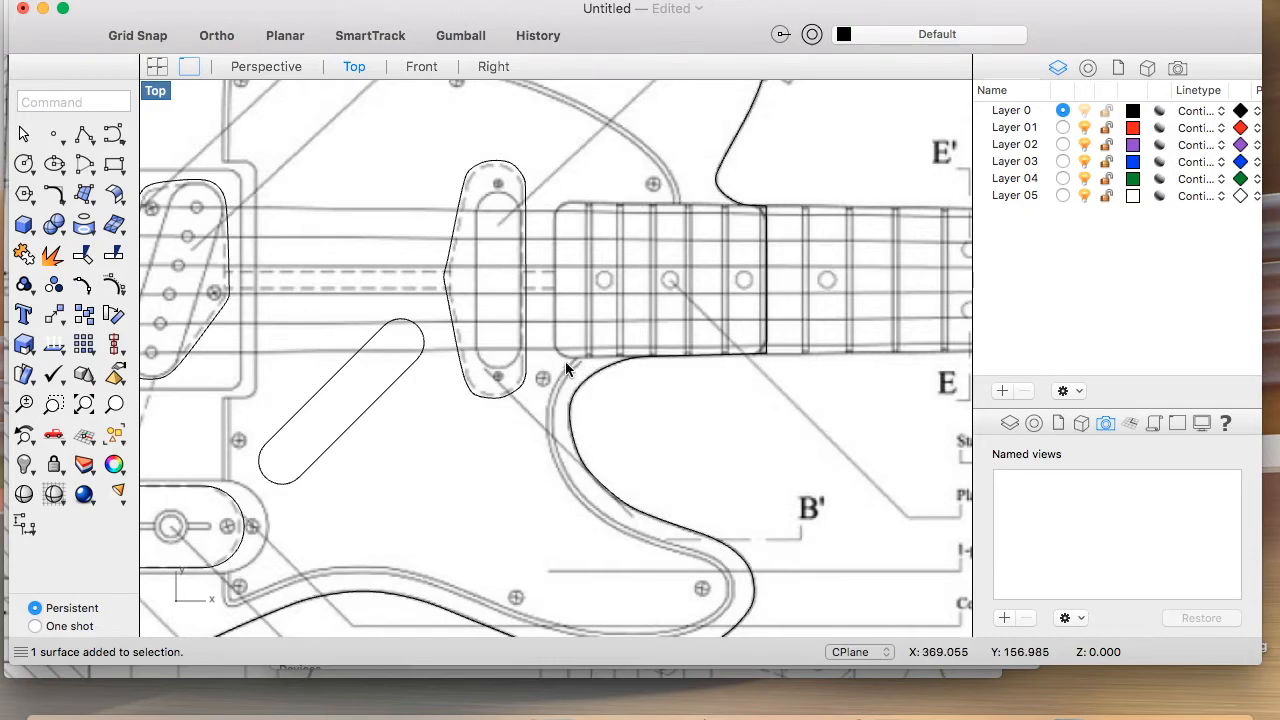
scroll(588, 343, "right", 2)
scroll(588, 343, "up", 1)
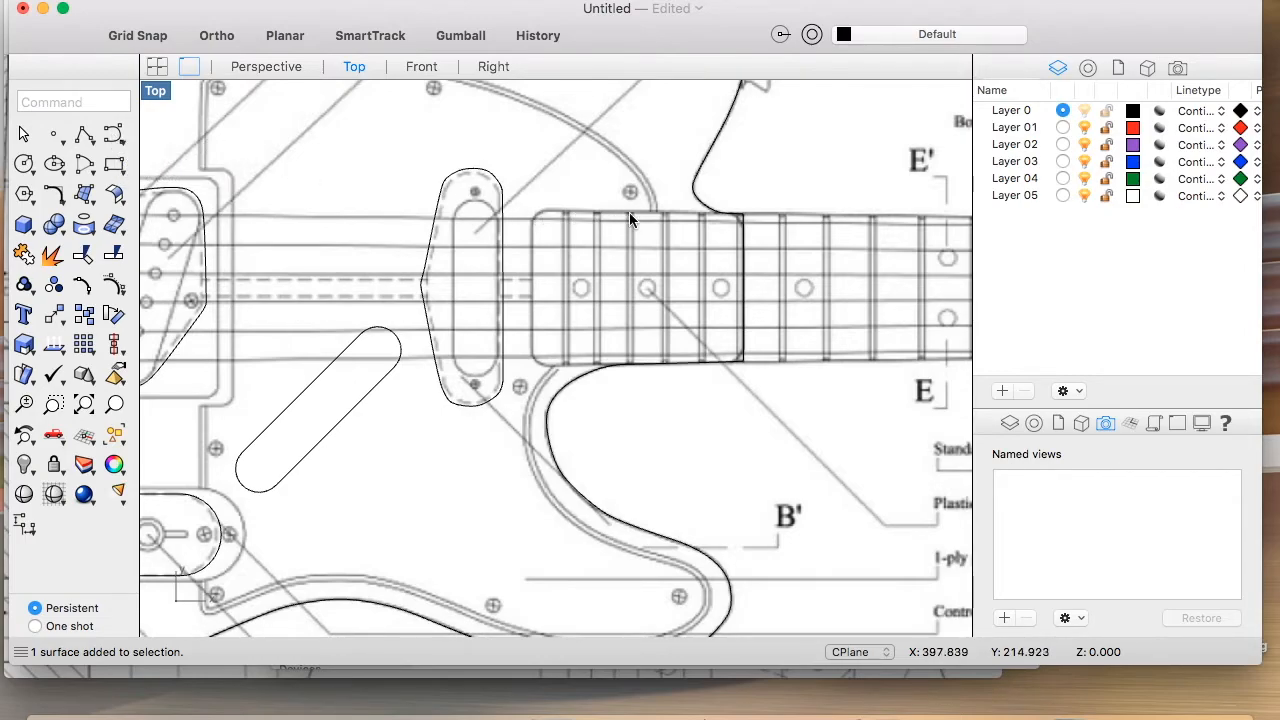
left_click(110, 170)
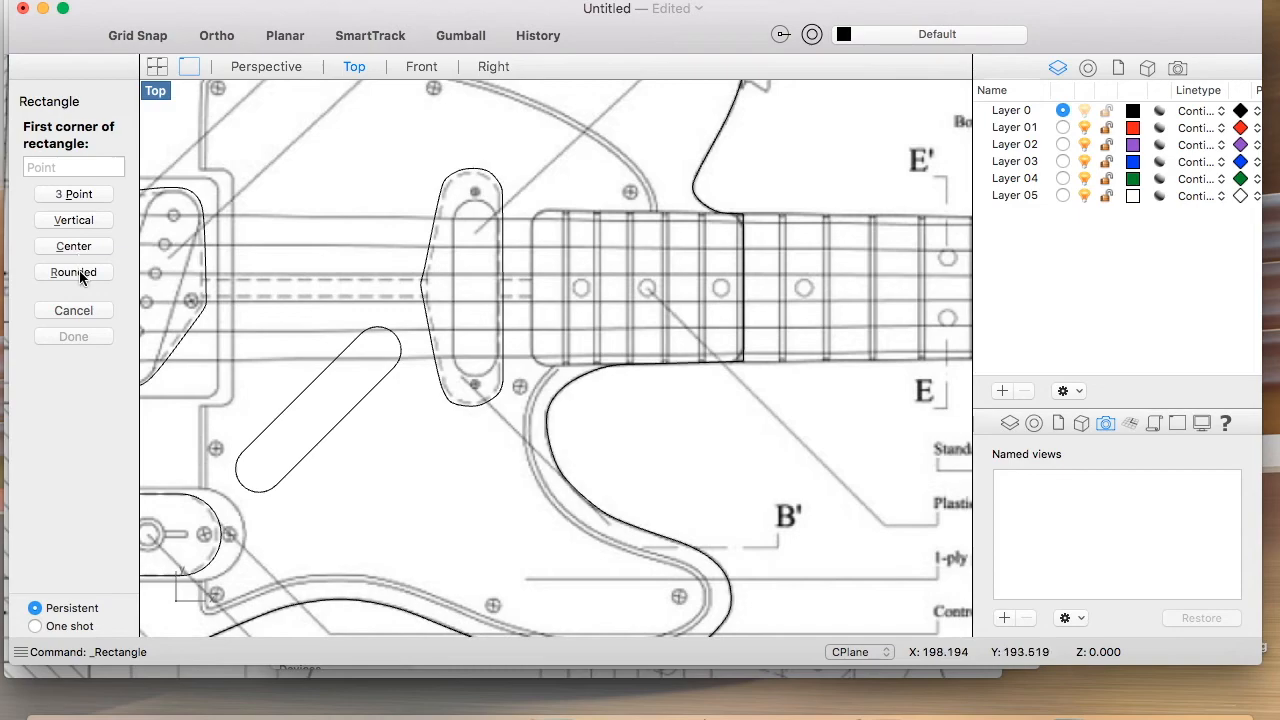
left_click(79, 270)
scroll(566, 230, "right", 2)
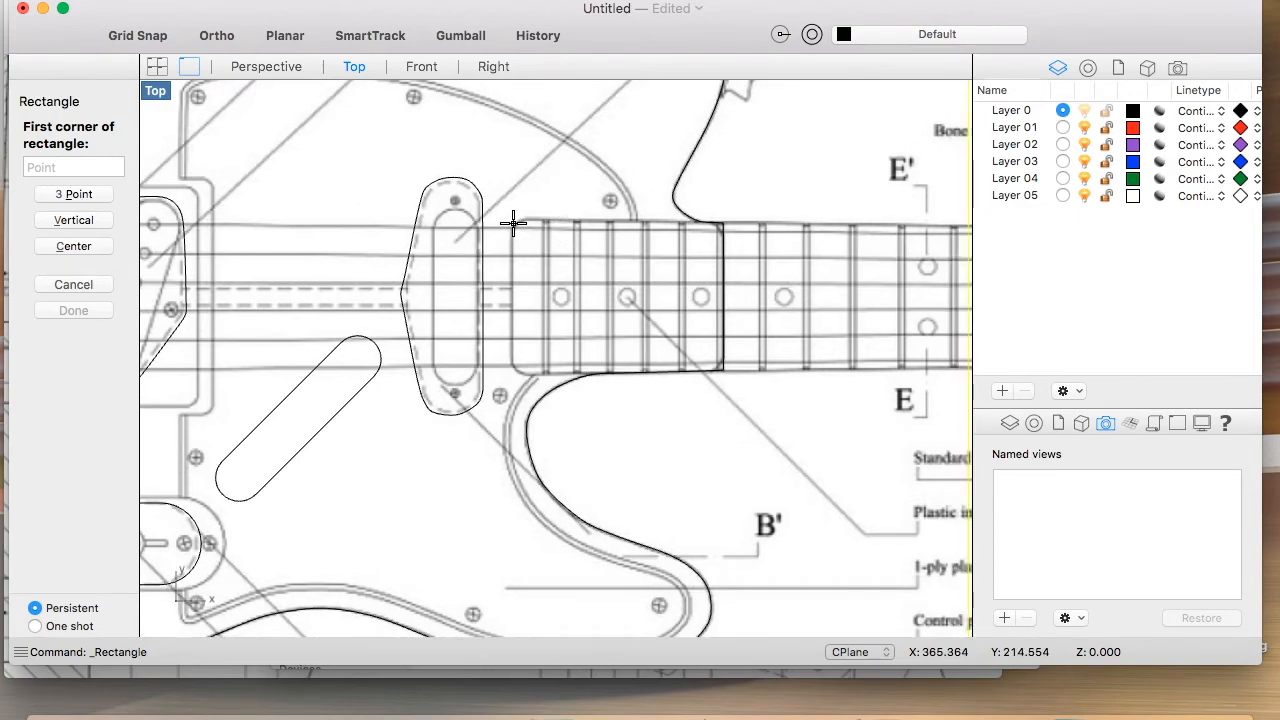
scroll(513, 222, "up", 10)
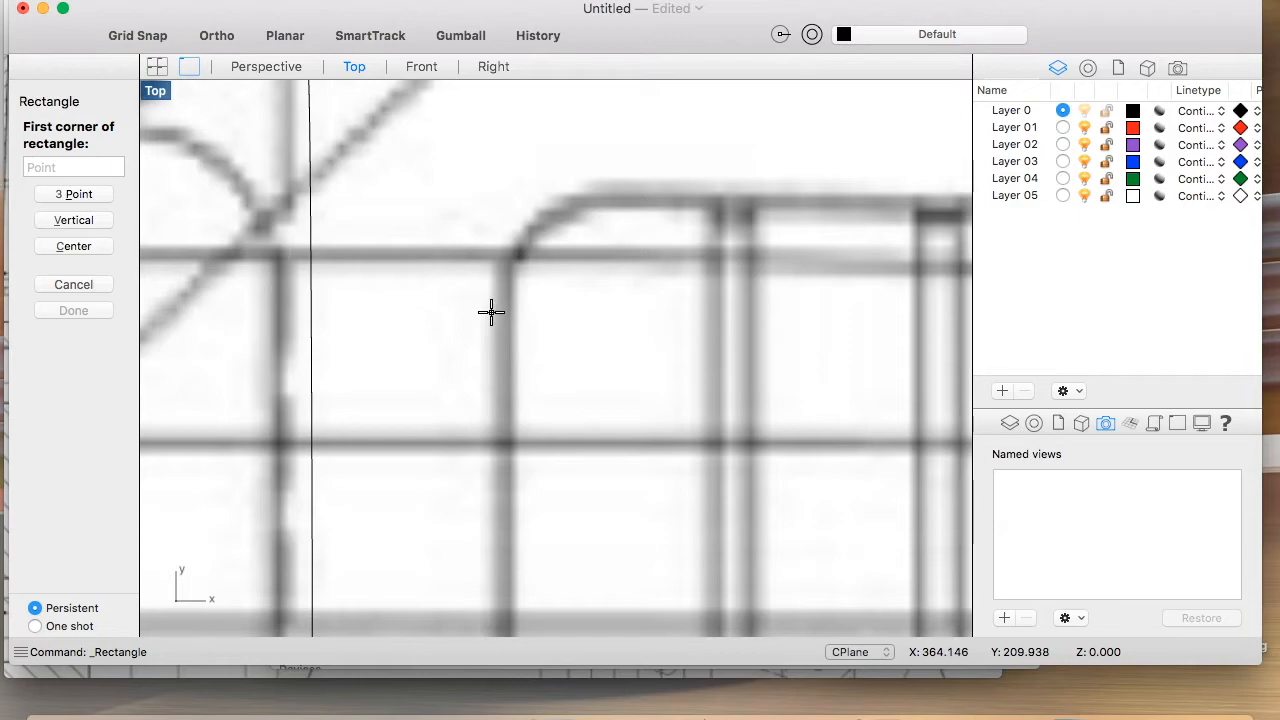
left_click(497, 194)
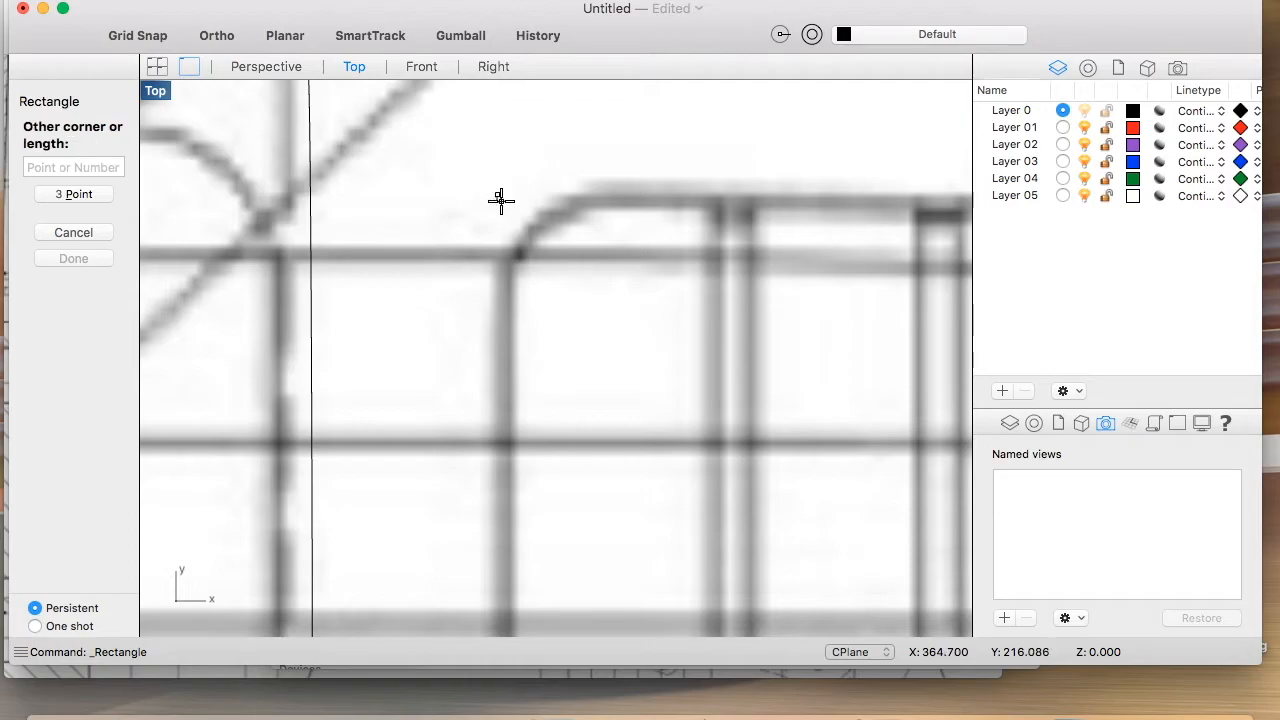
Step: Finish the neck pocket rectangle about 87 by 57 units, extending past the body edge, with corner rounding matching the blueprint's heel corners
scroll(502, 200, "down", 5)
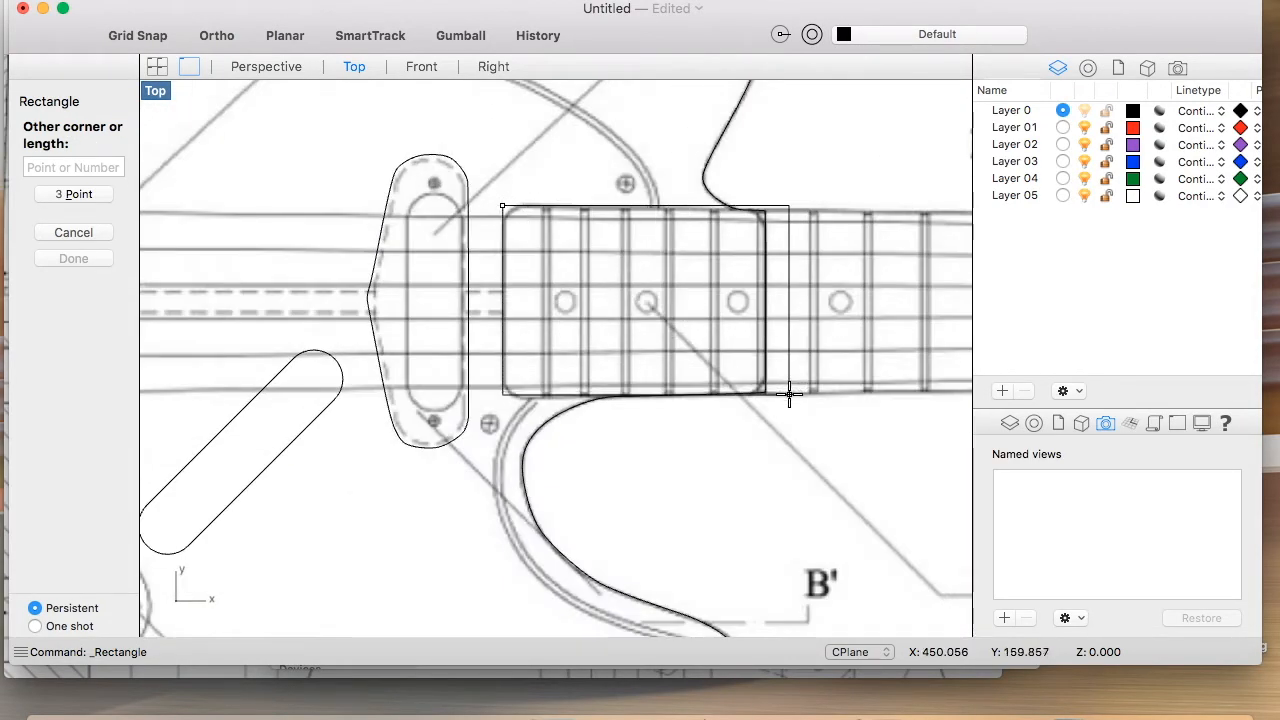
scroll(789, 392, "down", 2)
scroll(791, 384, "up", 4)
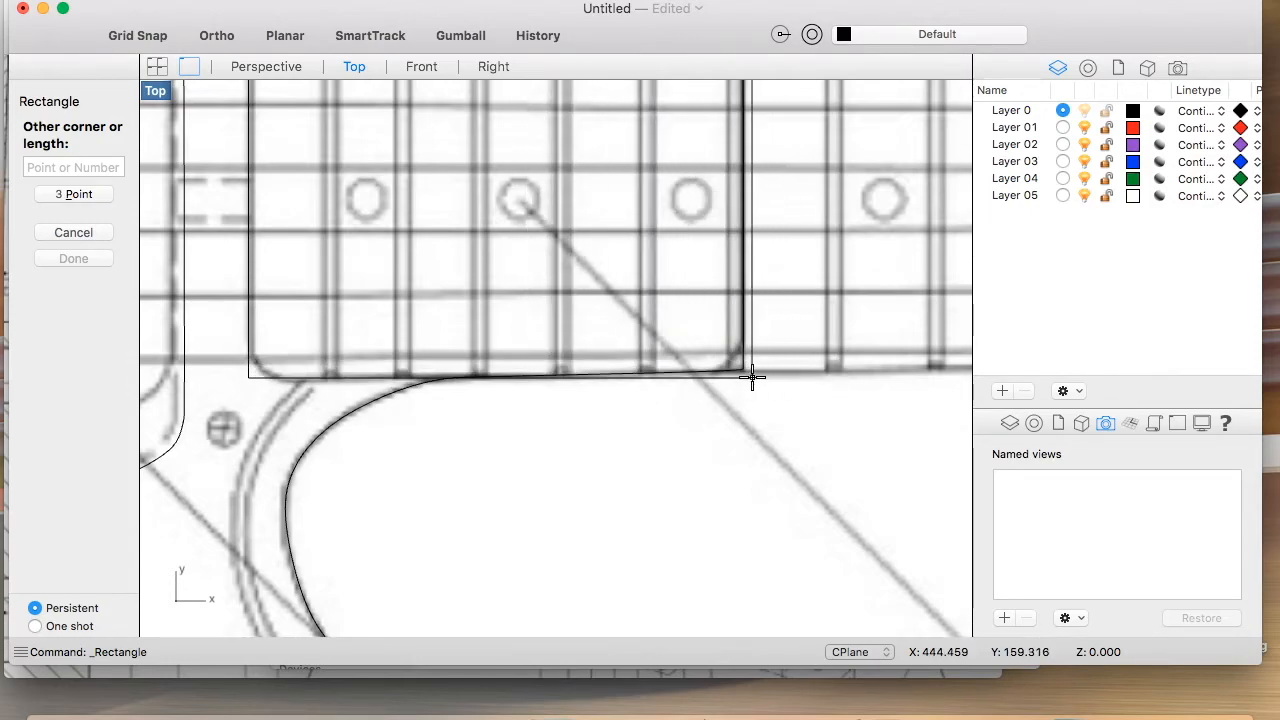
scroll(805, 381, "up", 5)
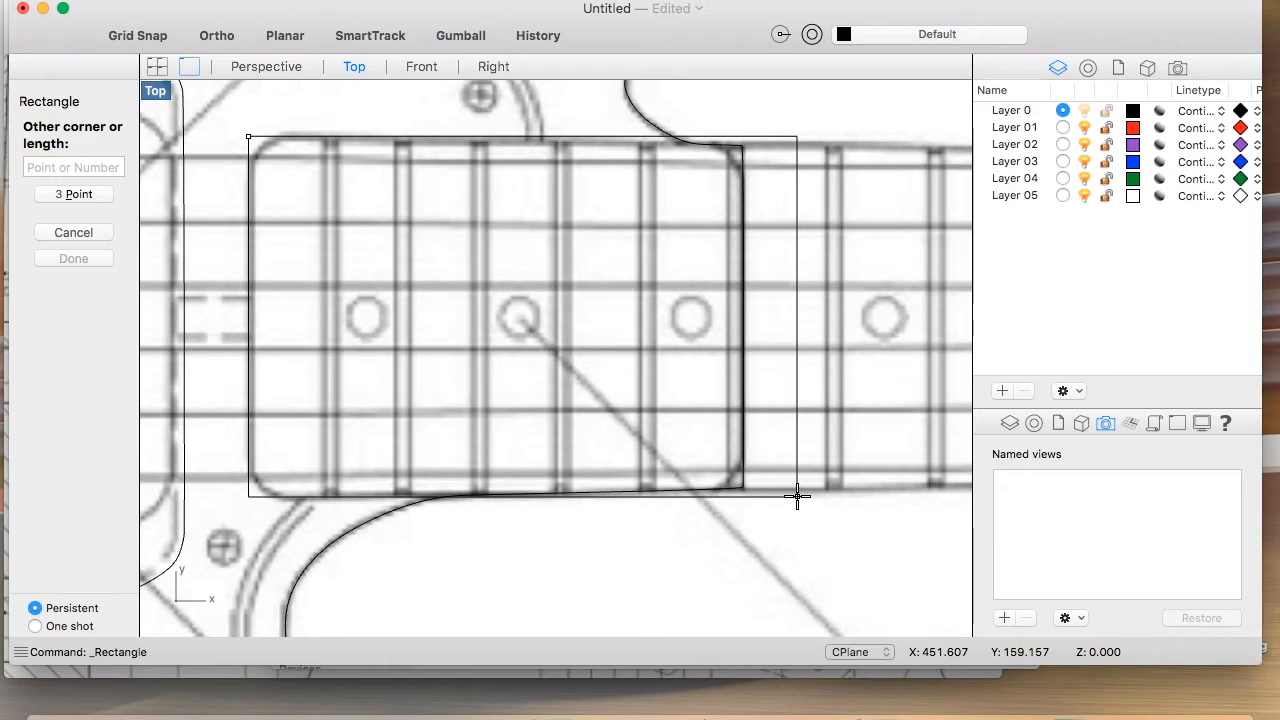
left_click(797, 495)
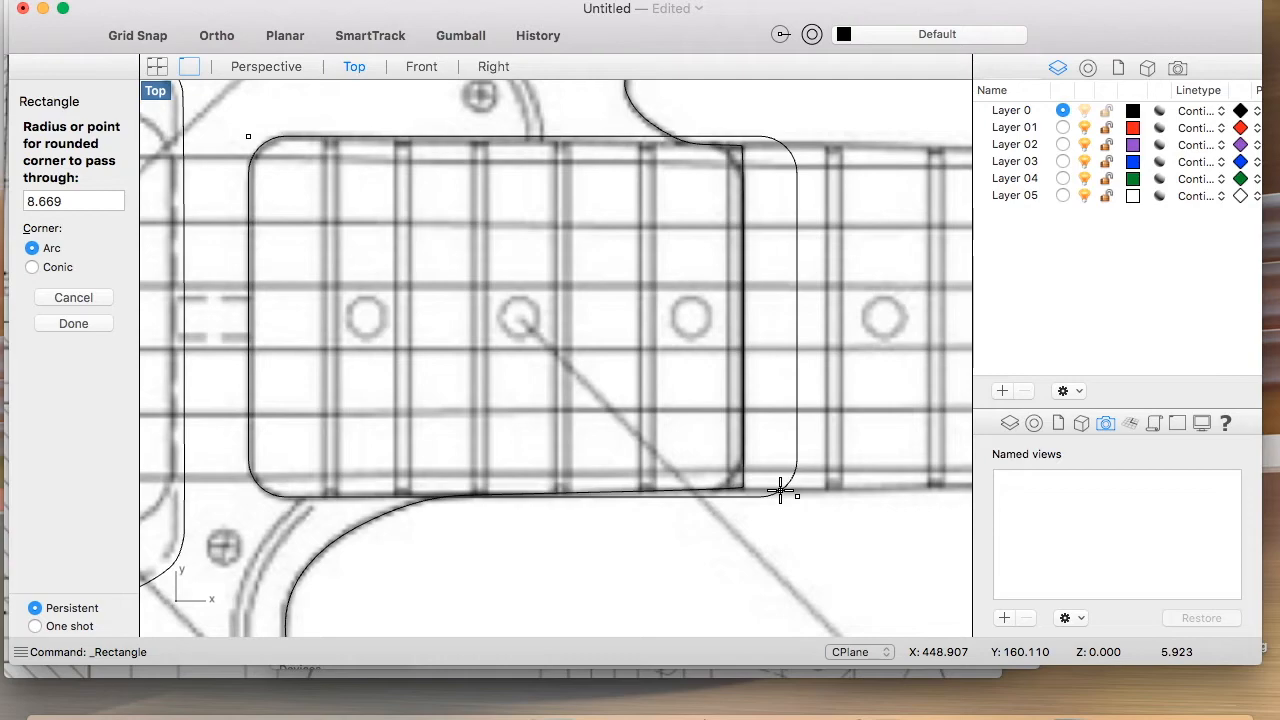
left_click(780, 490)
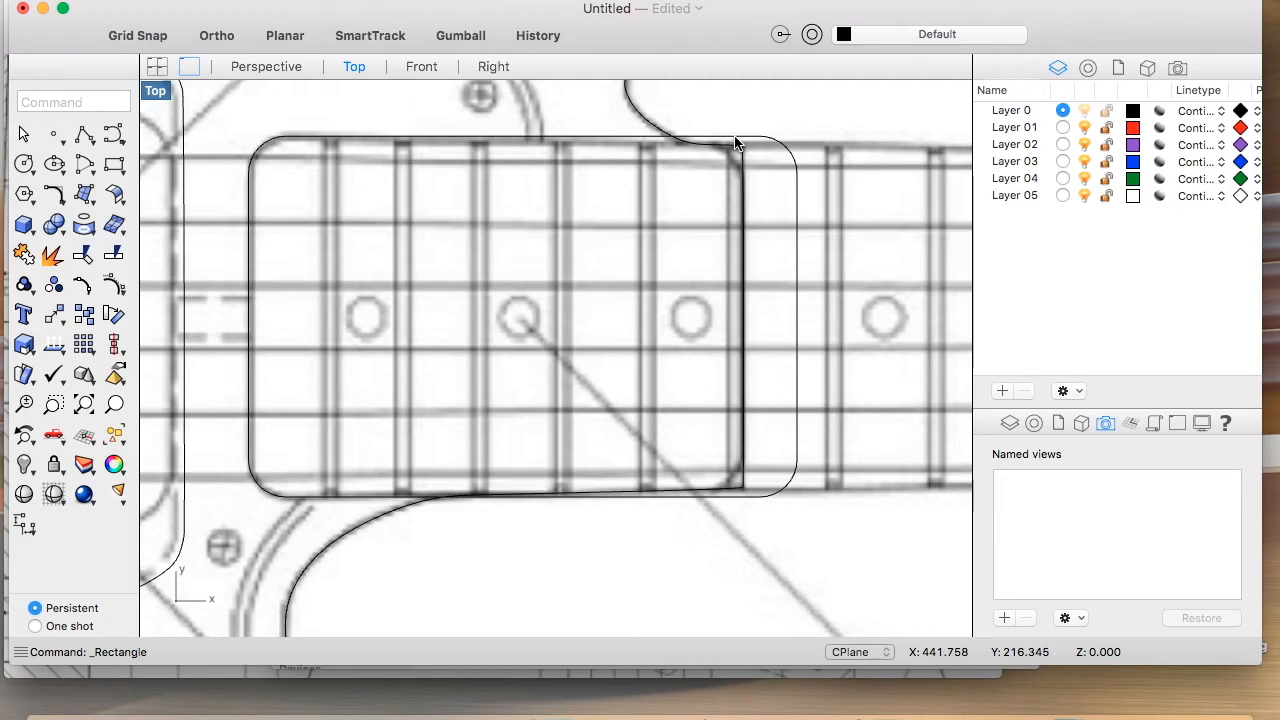
Step: Nudge the neck pocket's rounded rectangle slightly downward to align it with the neck heel, undoing any accidental shift of the blueprint
left_click_drag(736, 145, 746, 152)
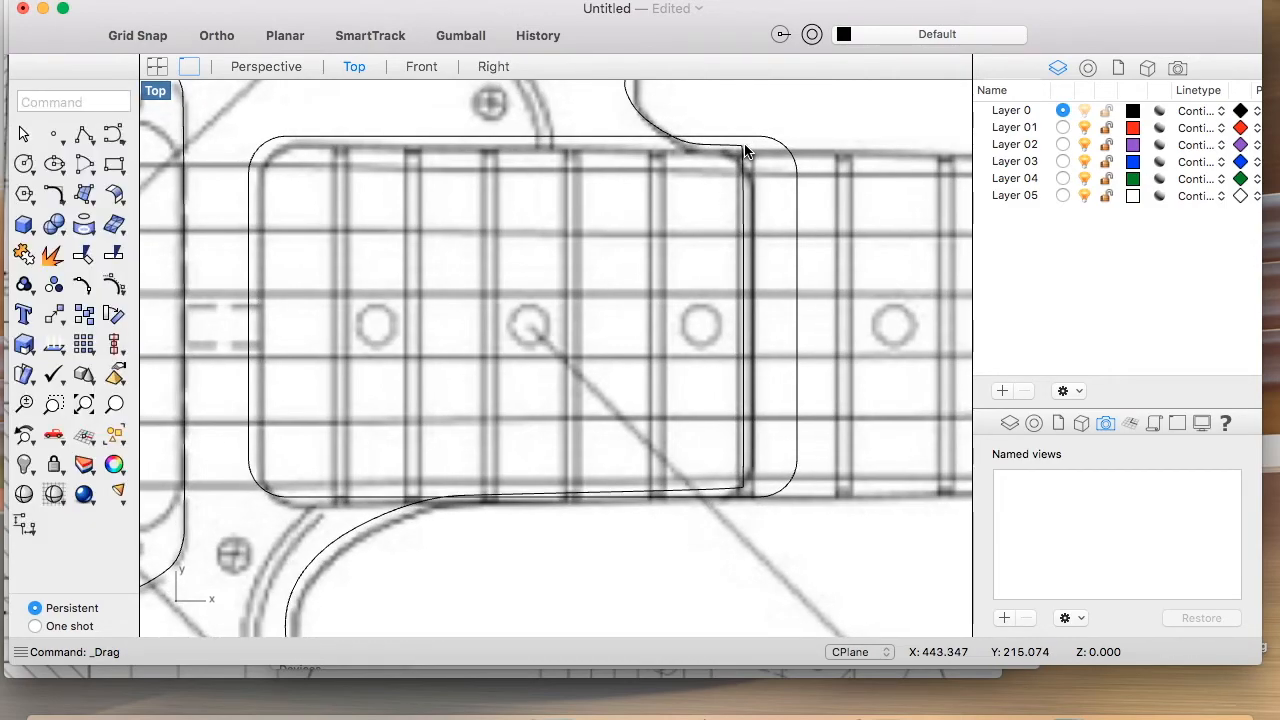
key("super+z")
left_click(767, 141)
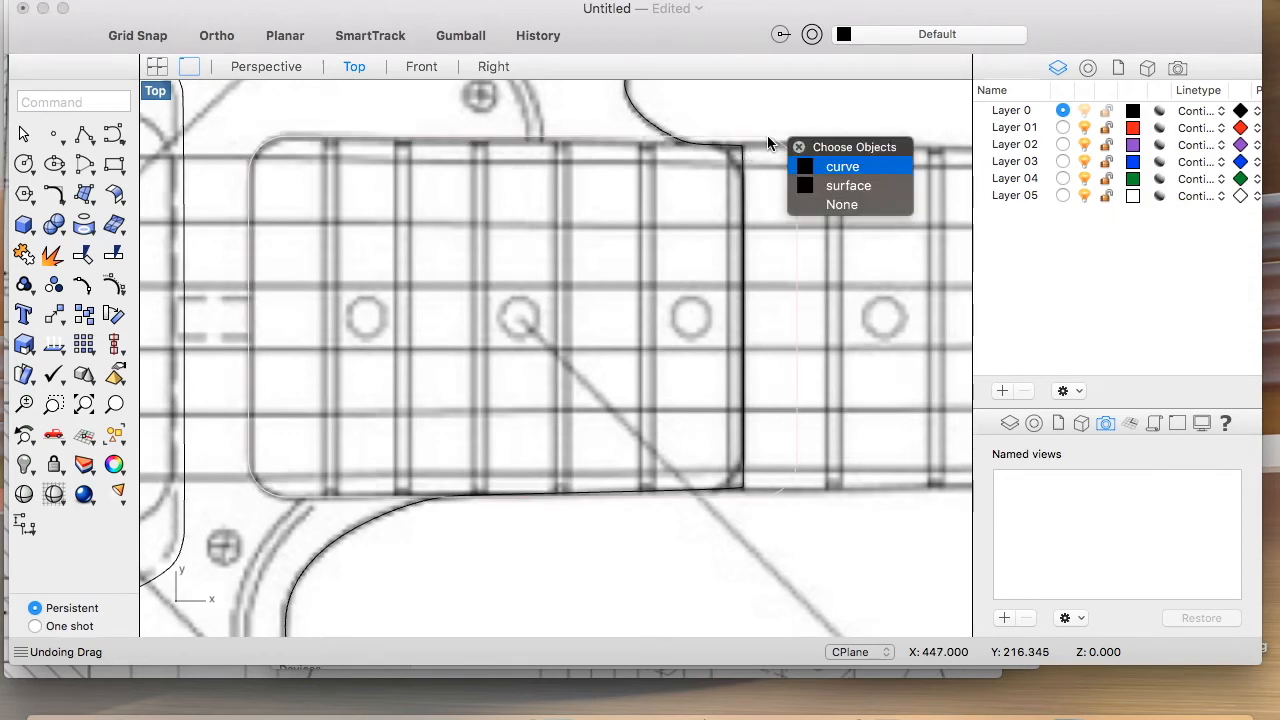
left_click(808, 166)
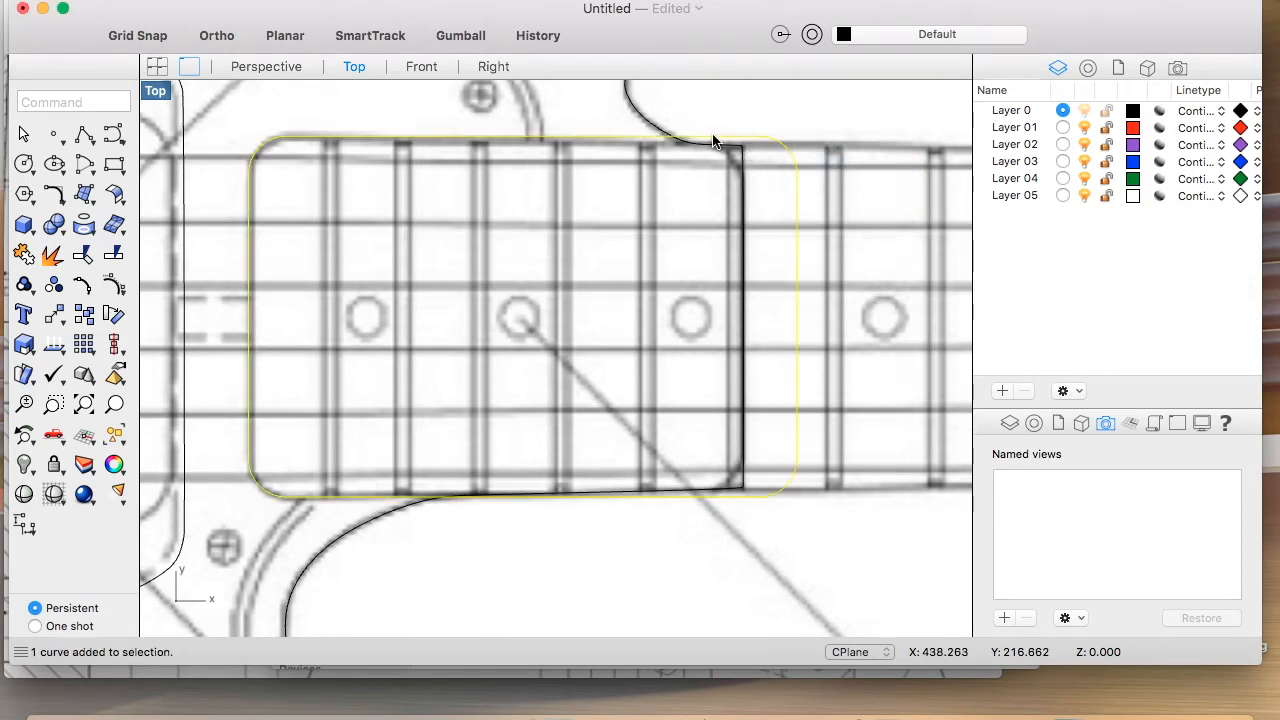
left_click_drag(716, 145, 714, 143)
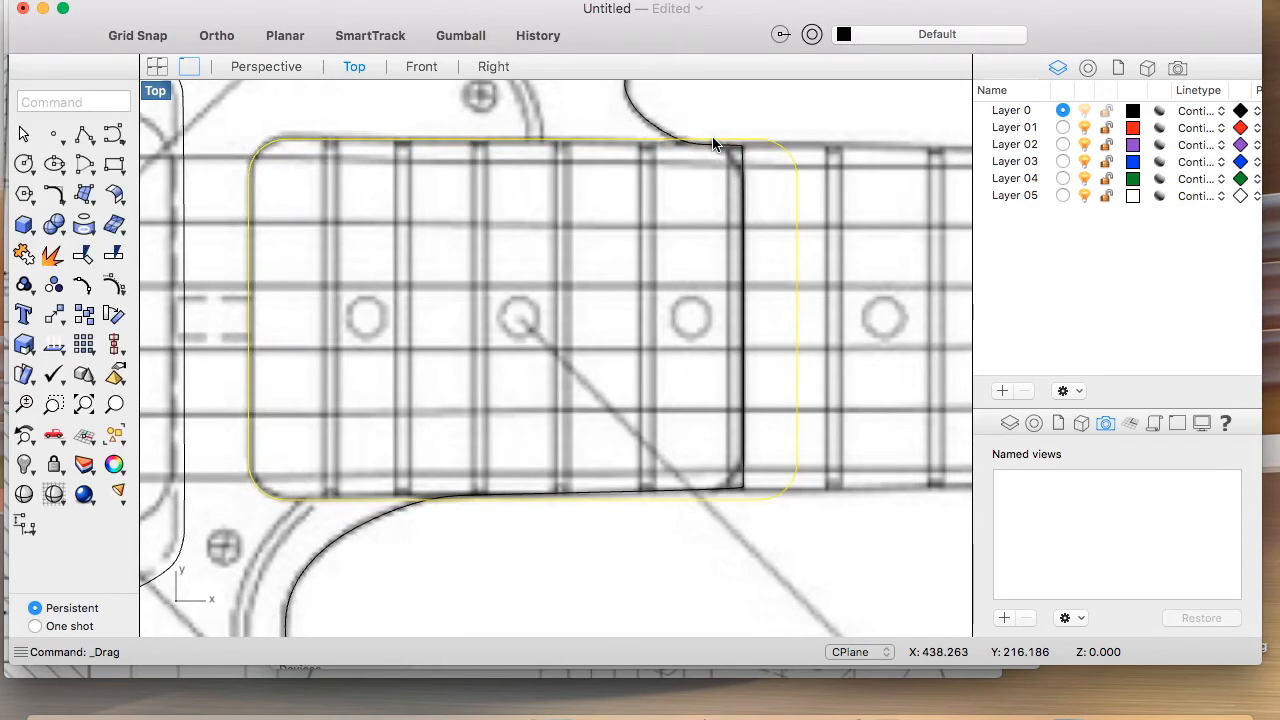
left_click(810, 124)
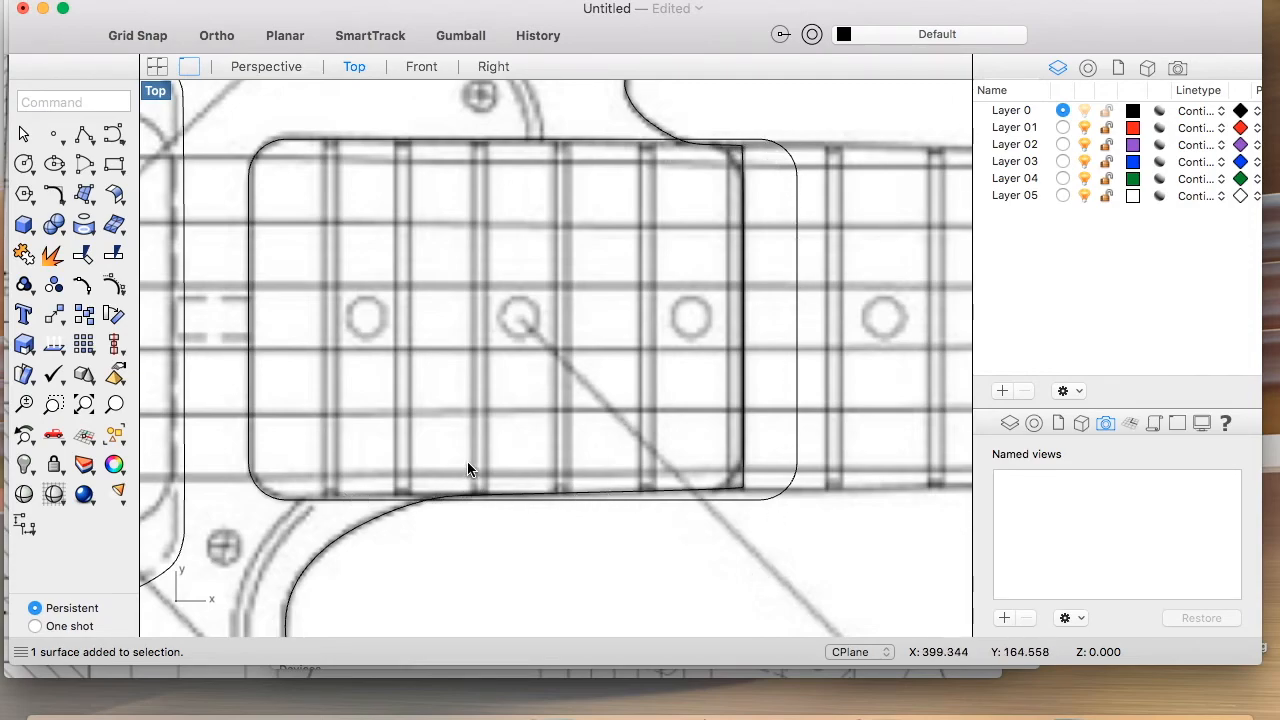
Step: Delete the selected blueprint image surface, keeping only the traced body, cavity and neck pocket curves
scroll(467, 461, "down", 5)
scroll(467, 461, "up", 4)
scroll(467, 463, "down", 5)
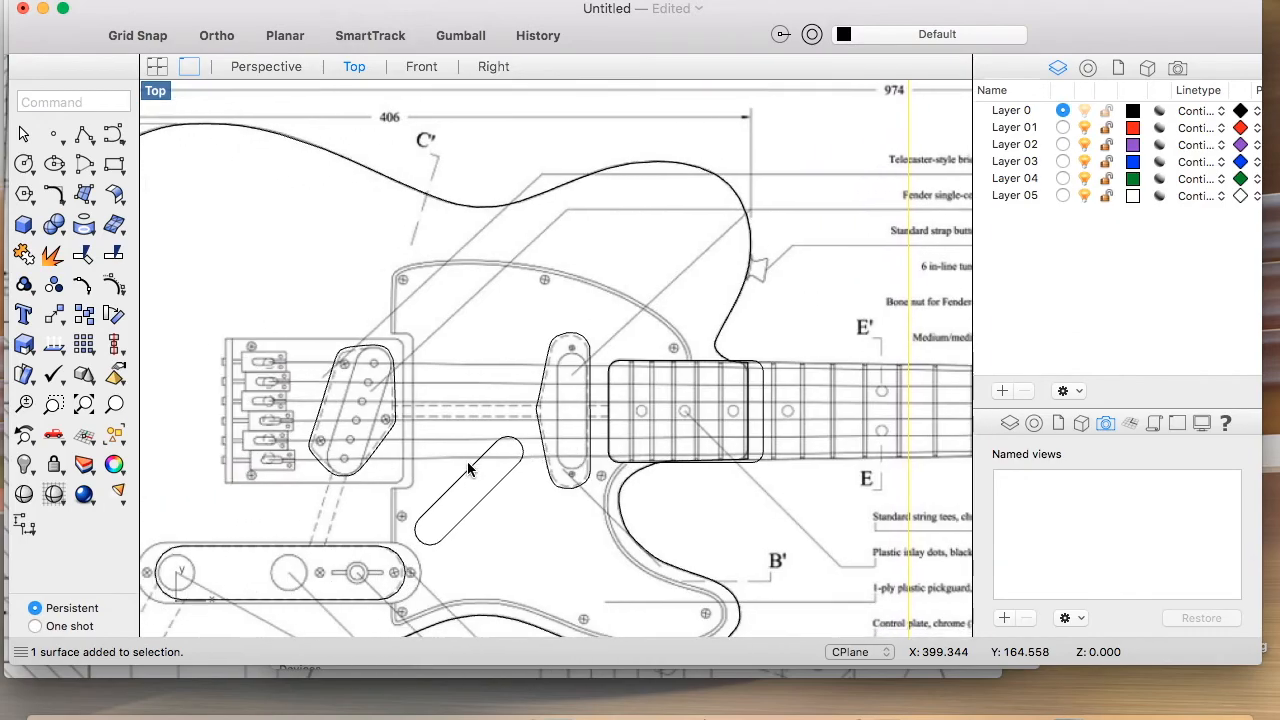
scroll(470, 470, "up", 4)
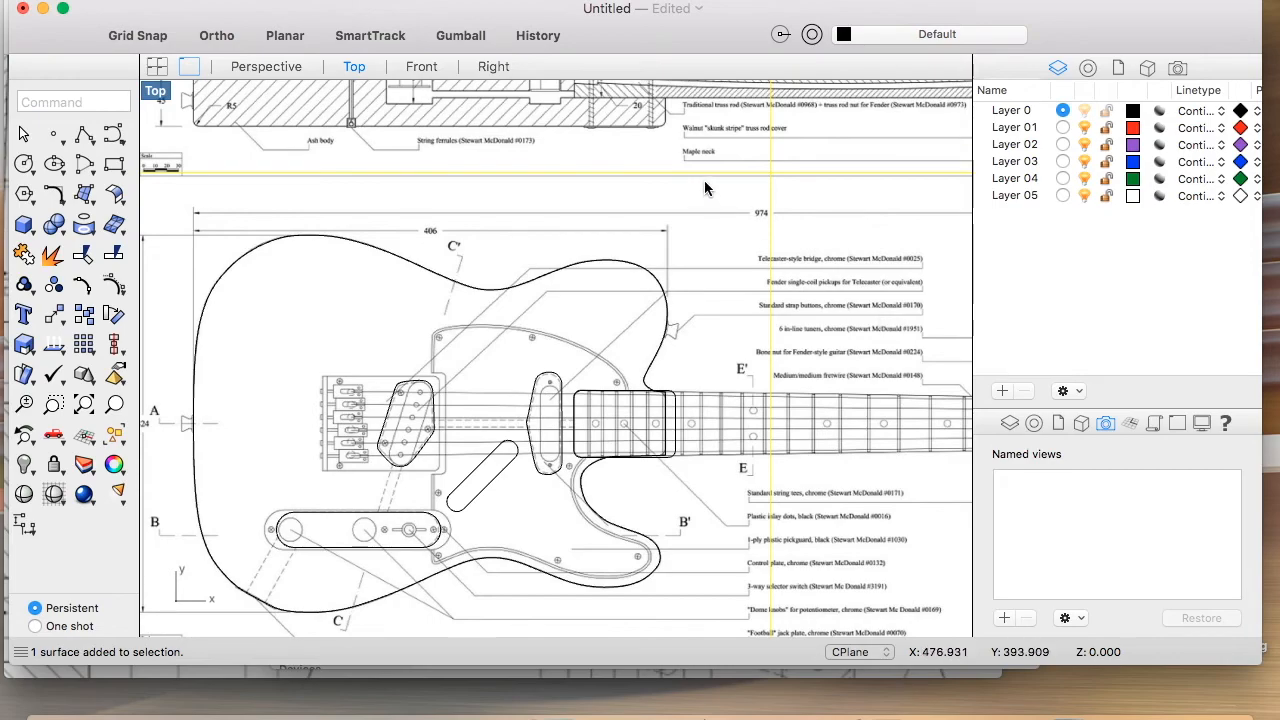
scroll(300, 185, "down", 10)
scroll(301, 188, "up", 5)
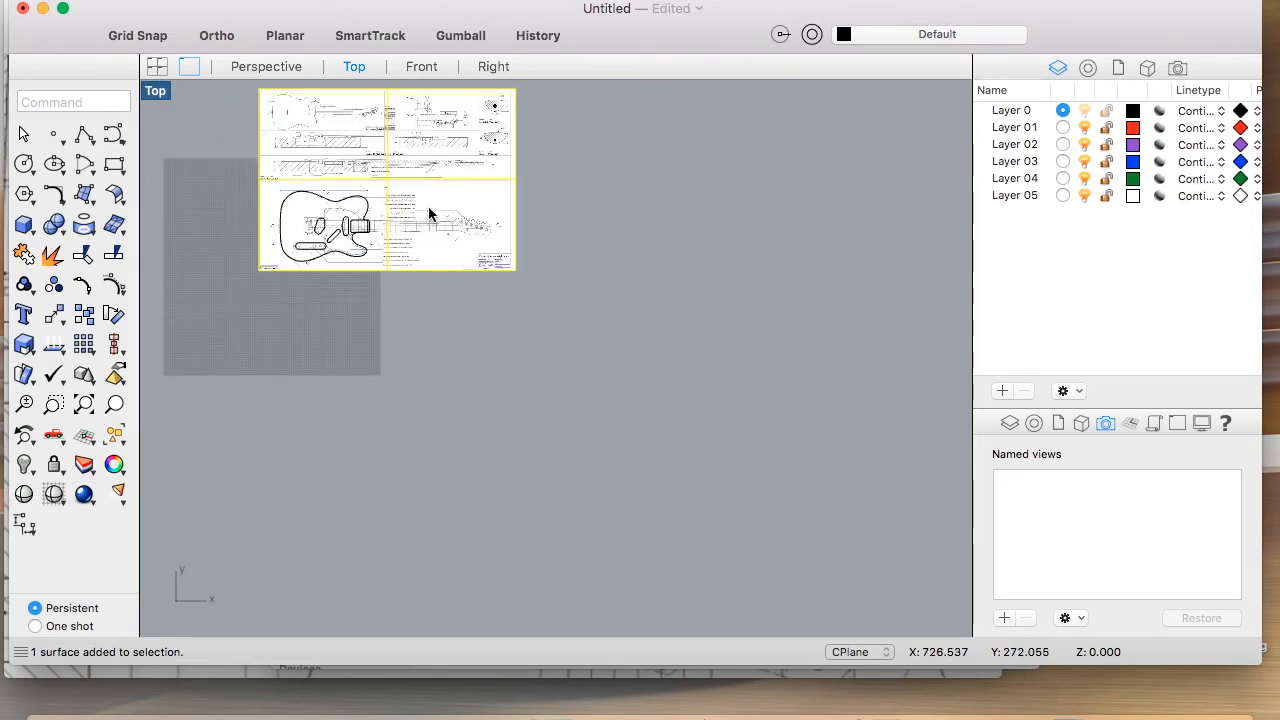
key("Delete")
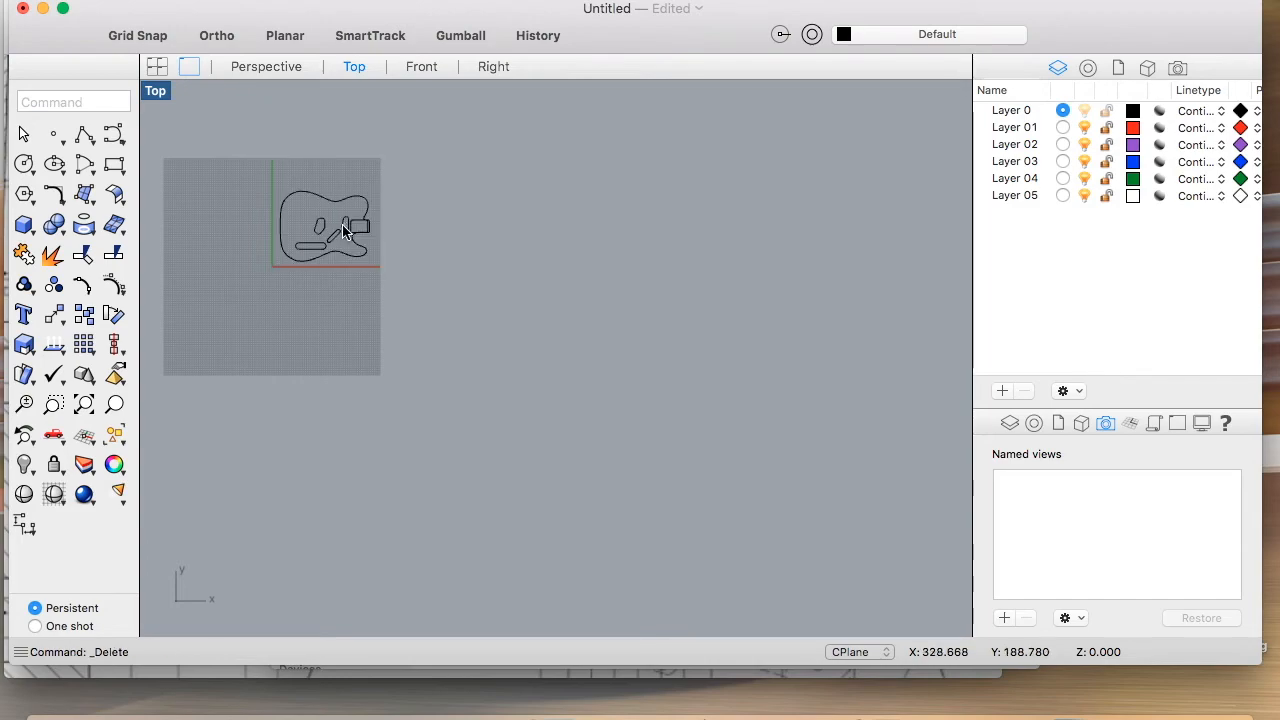
Step: Rename Layer 0 as Outline
scroll(345, 228, "up", 8)
scroll(341, 232, "down", 3)
scroll(350, 234, "down", 3)
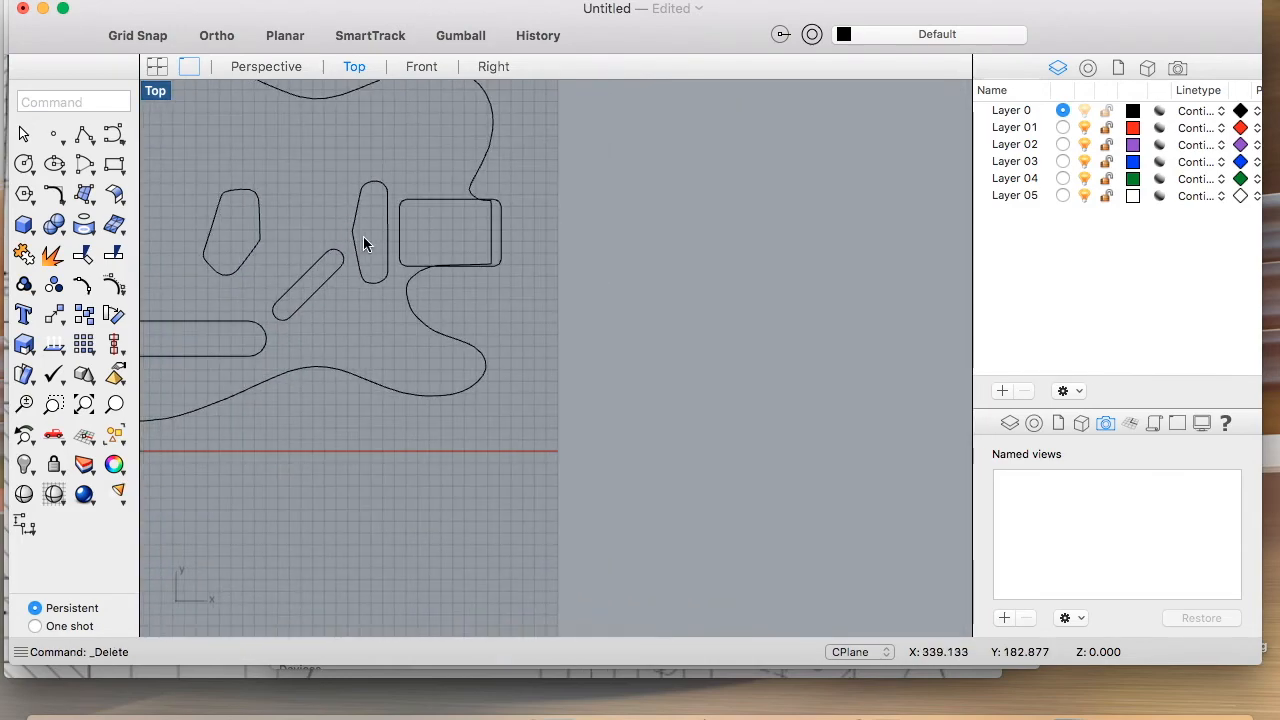
scroll(480, 386, "up", 3)
scroll(480, 386, "up", 5)
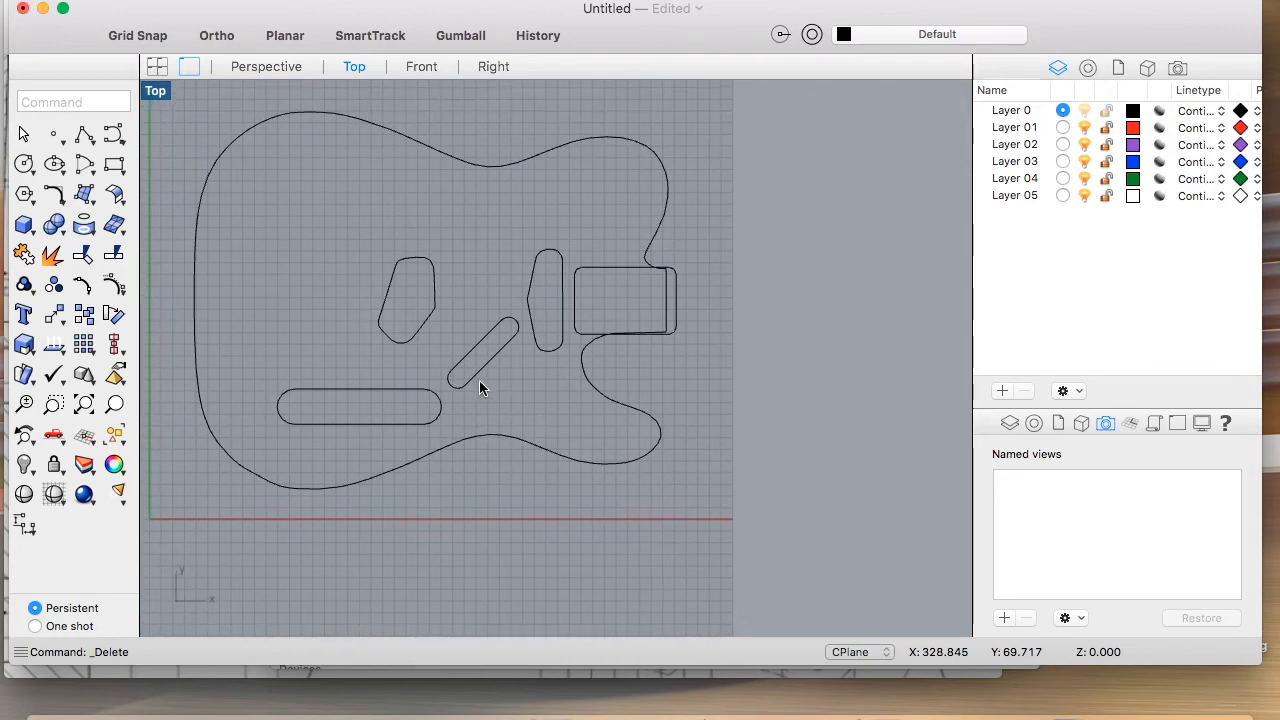
double_click(1014, 112)
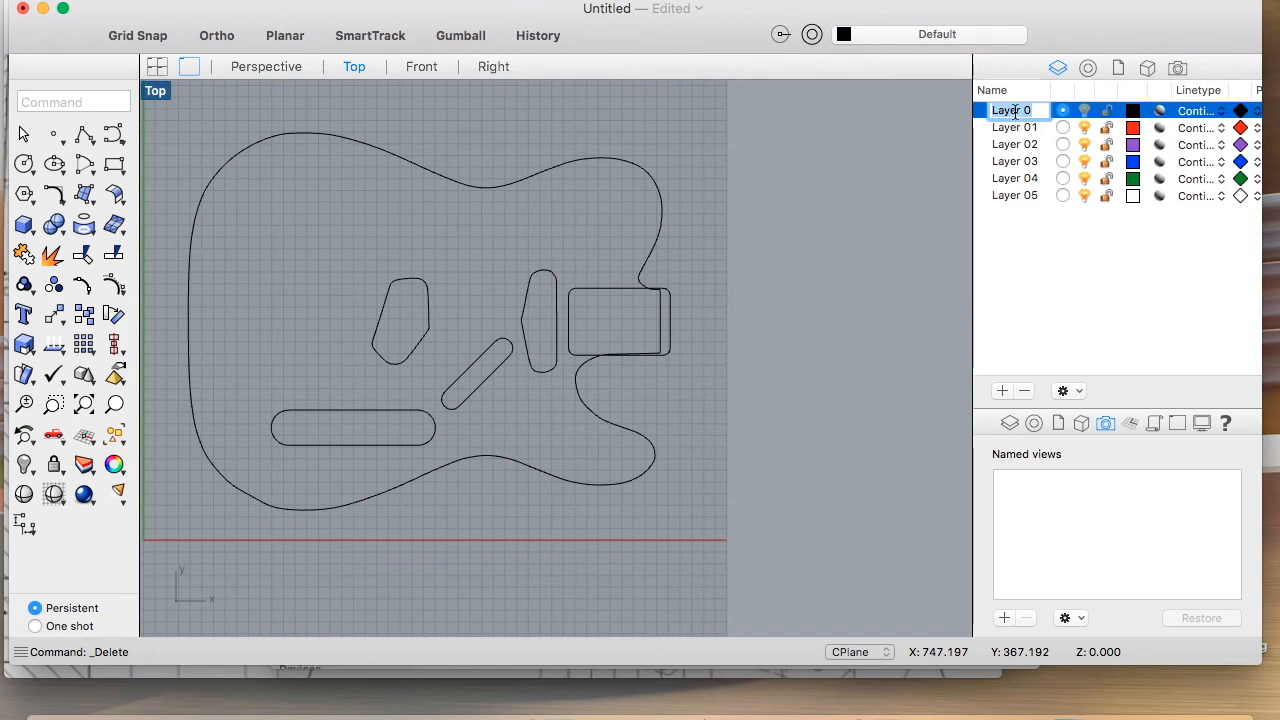
type("Outline")
key("Return")
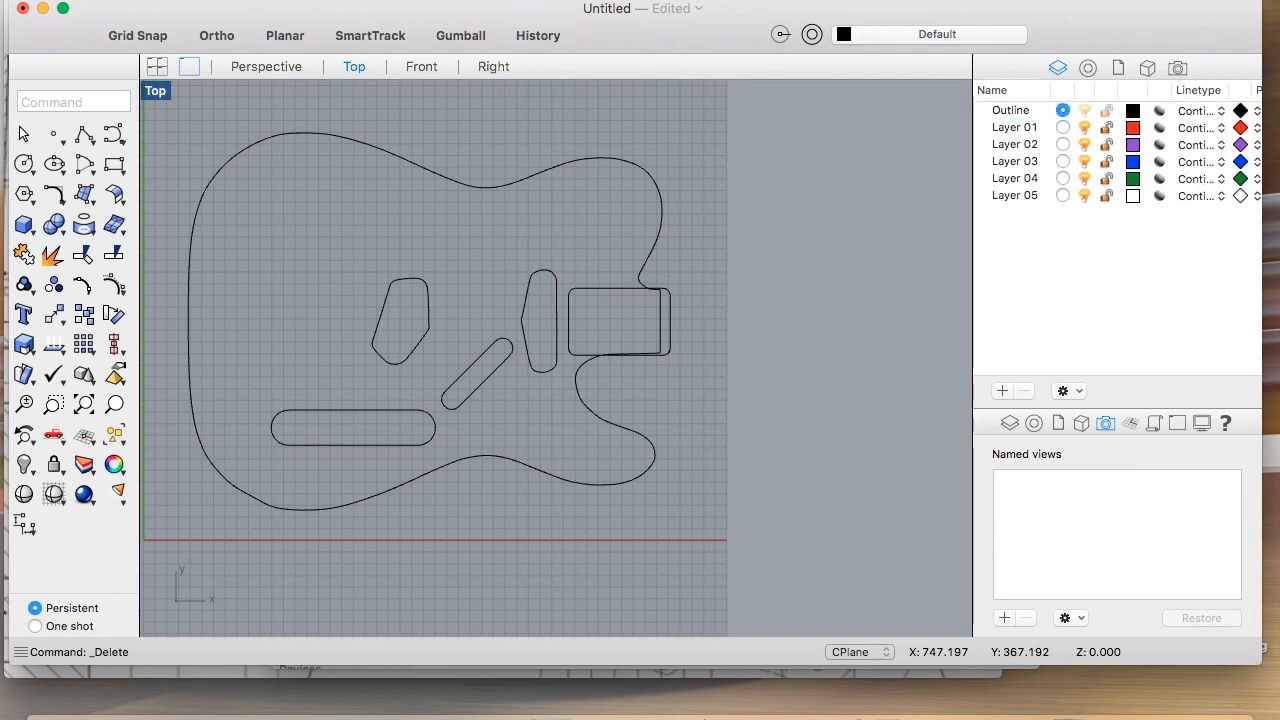